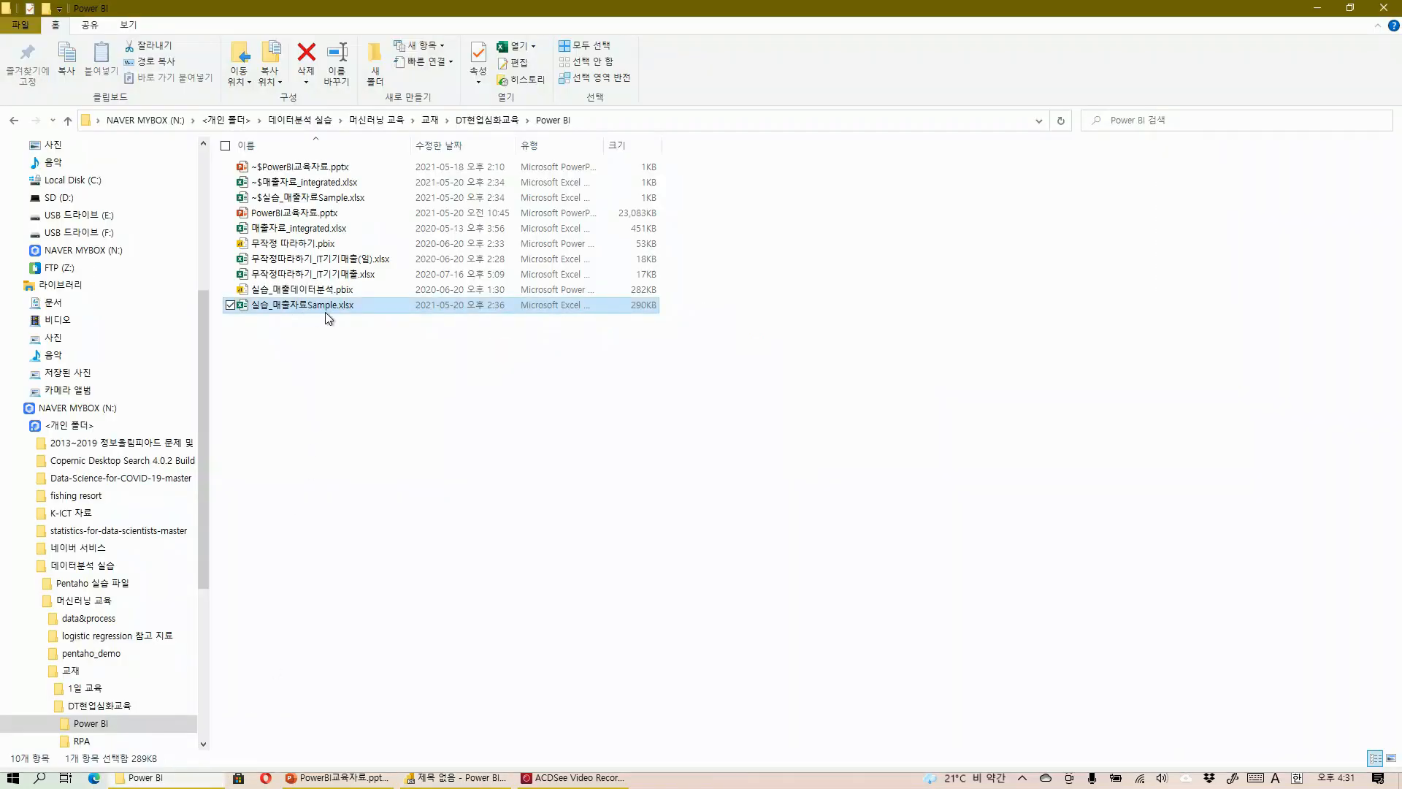
Switch to Power BI Desktop and open 실습_매출자료Sample.xlsx from the Power BI folder as an Excel data source
{"action": "left_click", "coordinate": [429, 780]}
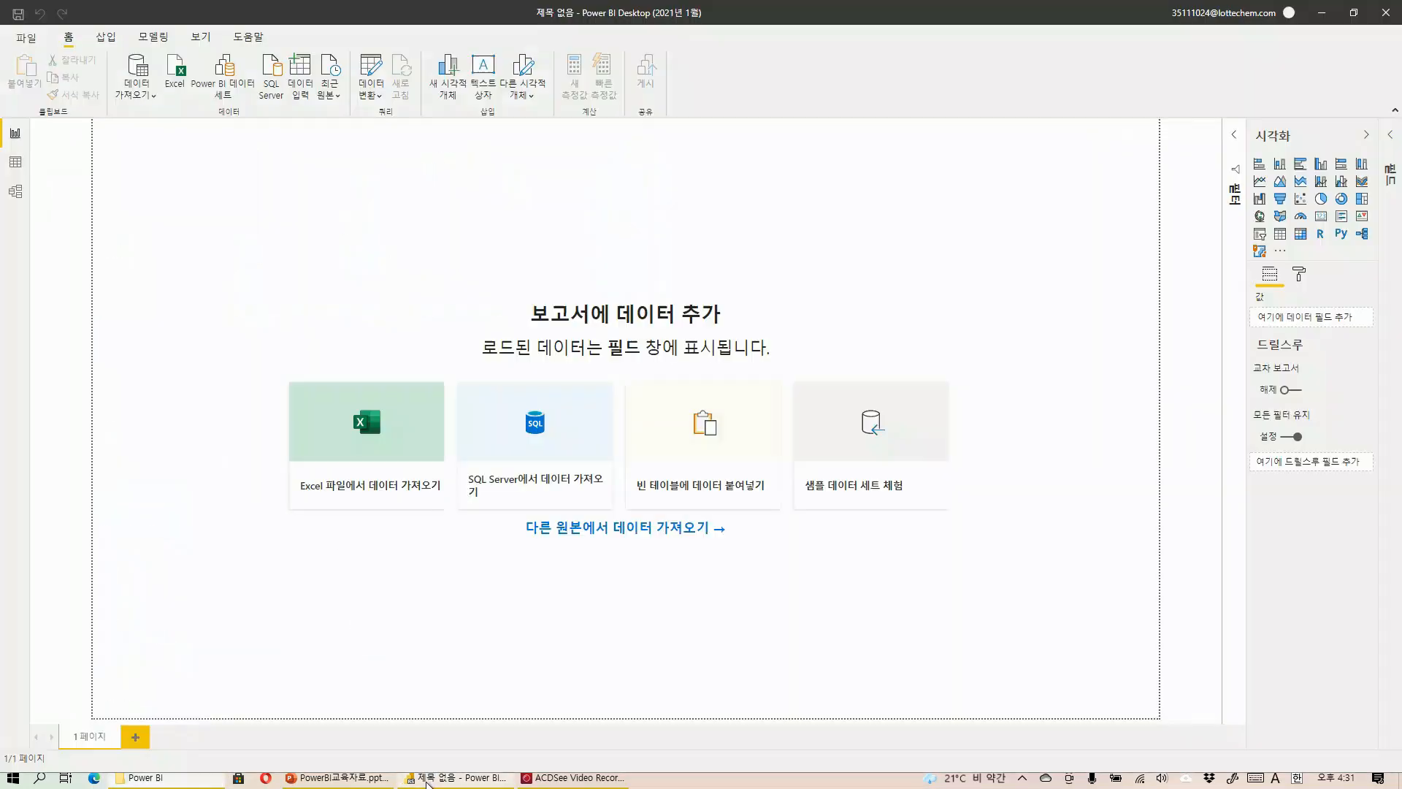
{"action": "left_click", "coordinate": [153, 96]}
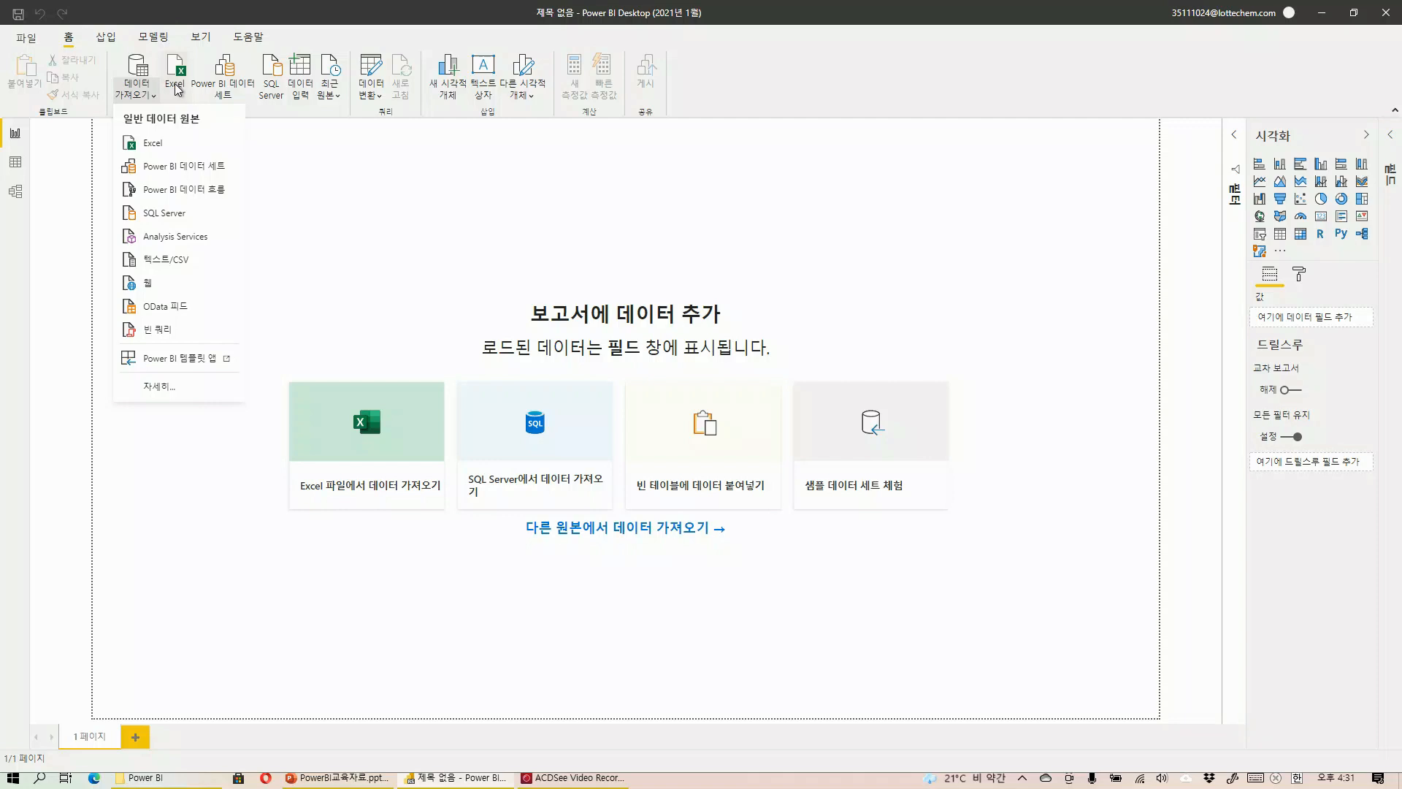
{"action": "left_click", "coordinate": [149, 145]}
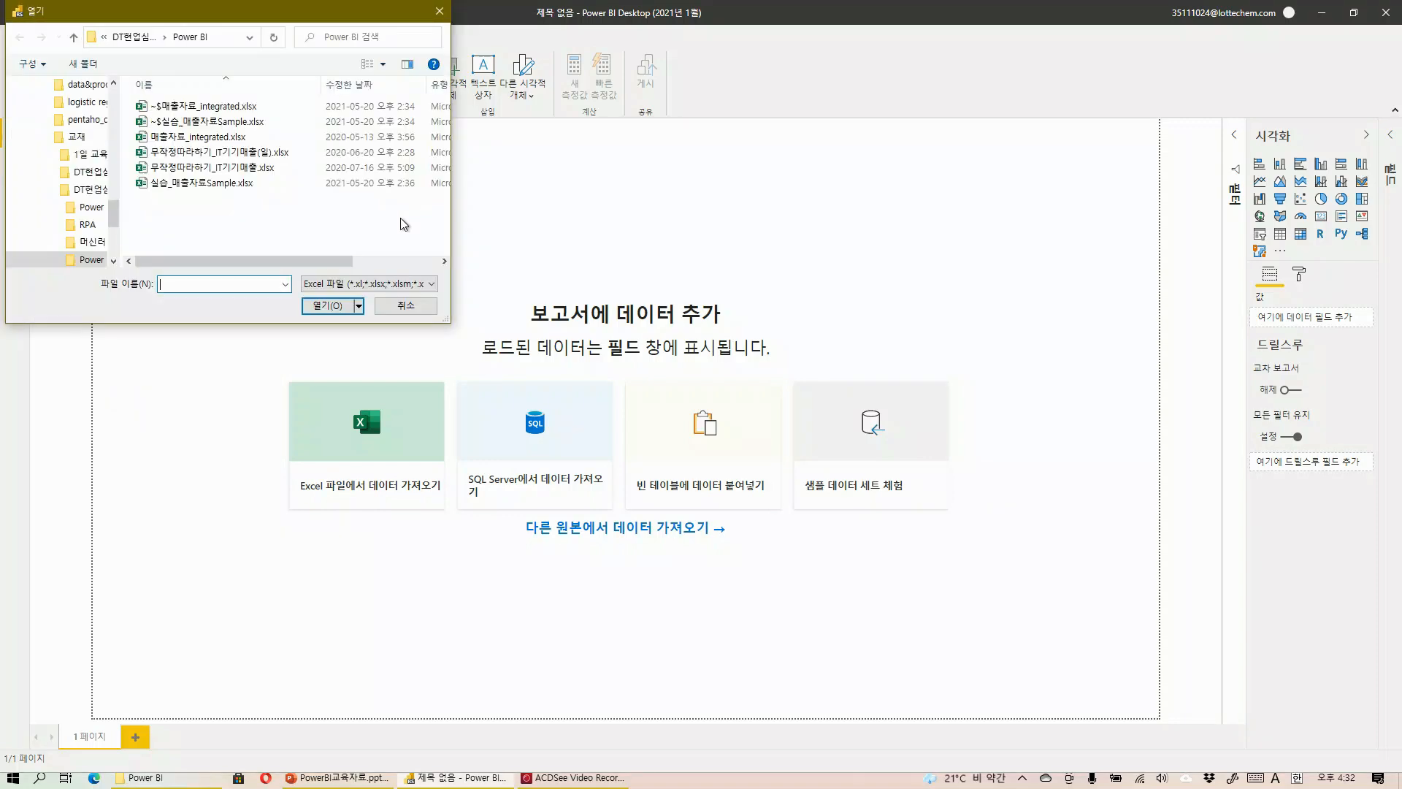
{"action": "left_click_drag", "start_coordinate": [365, 18], "coordinate": [553, 94]}
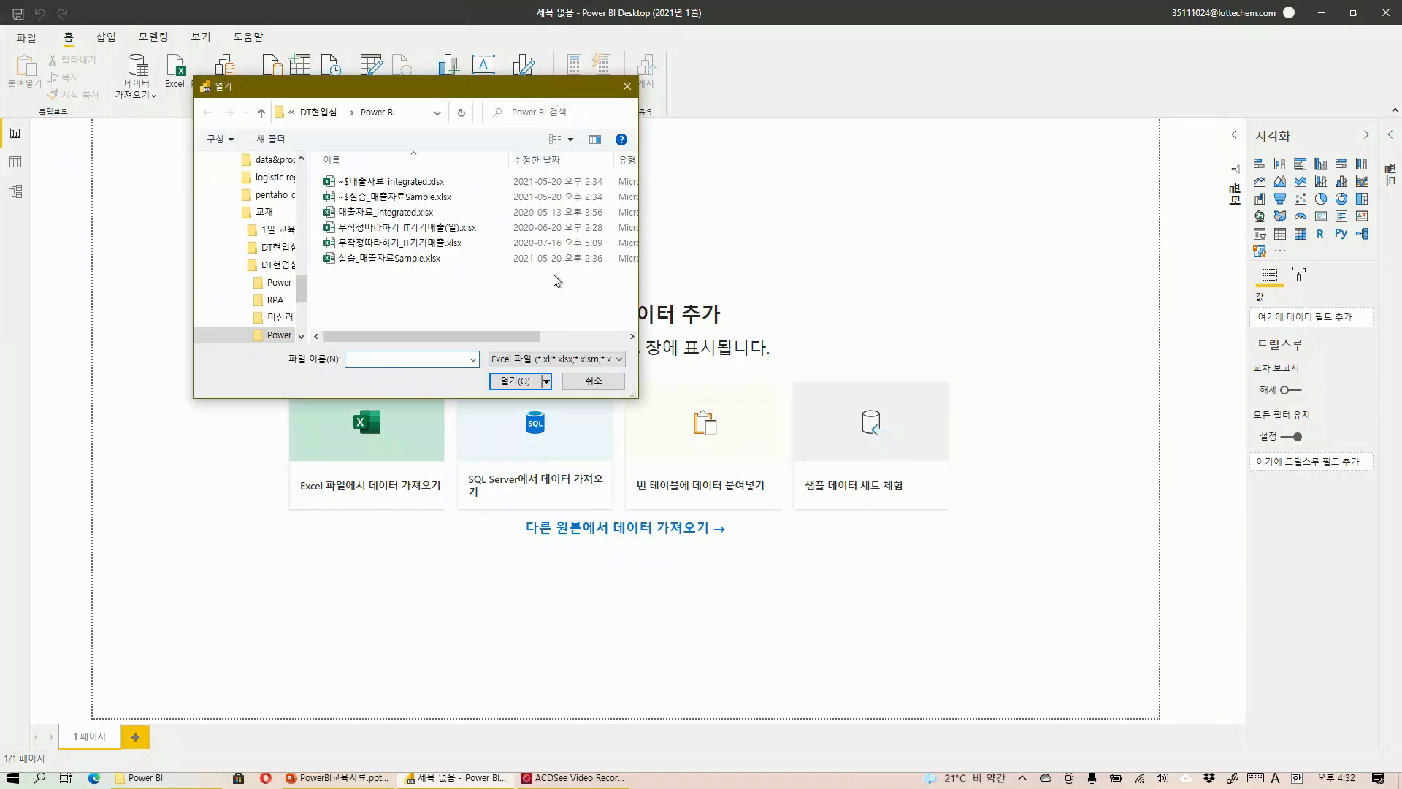
{"action": "left_click", "coordinate": [407, 263]}
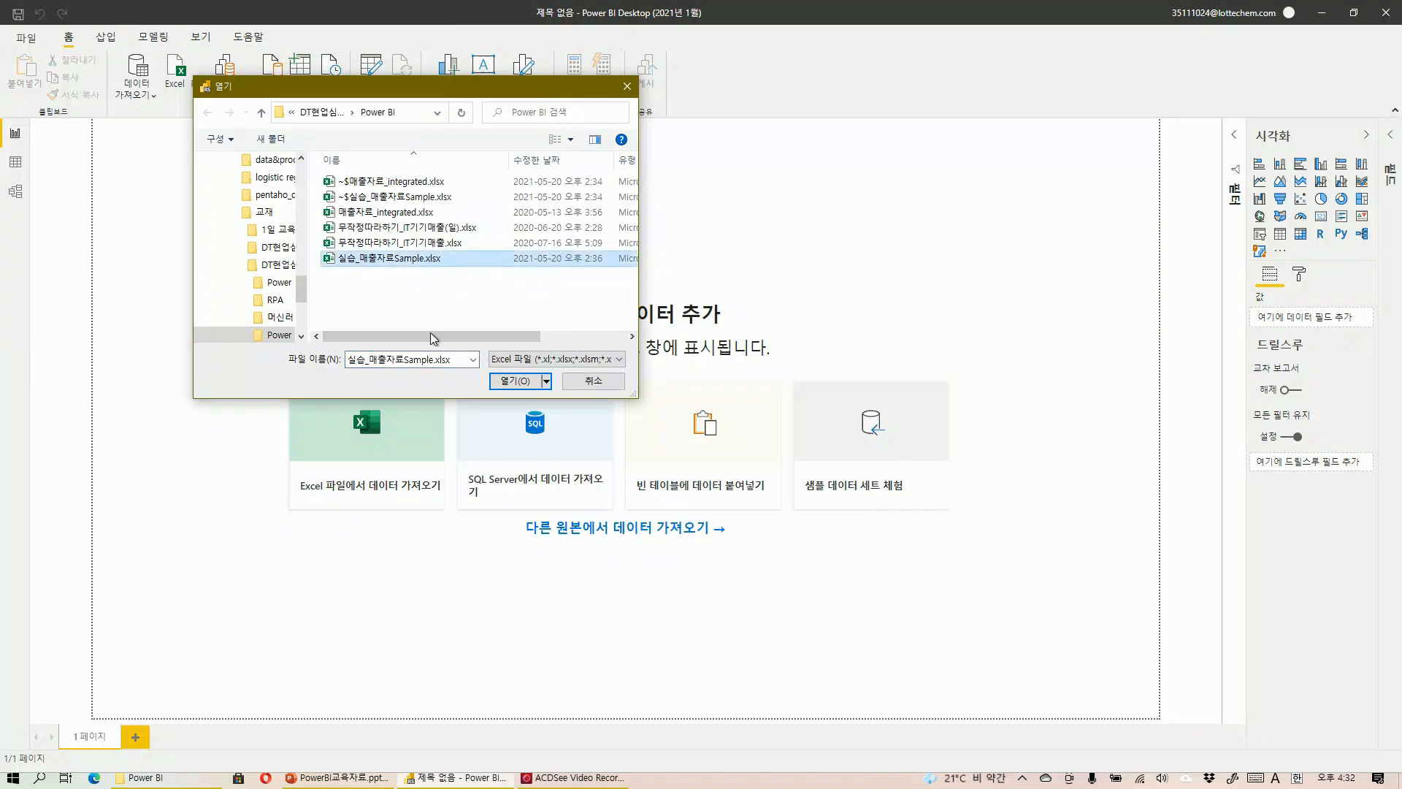
{"action": "left_click", "coordinate": [507, 383]}
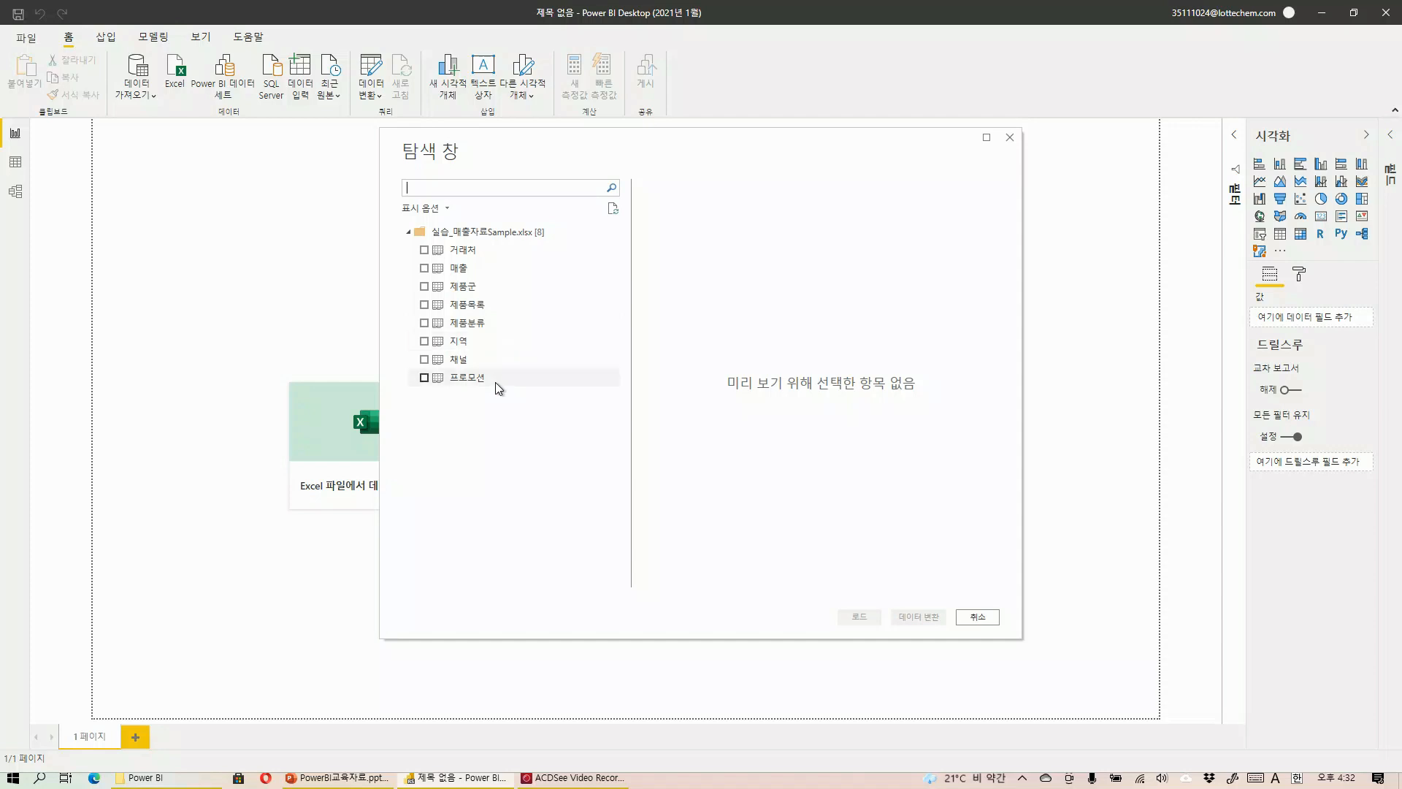
Preview the workbook's eight tables one after another, from 거래처 through 프로모션, checking their columns
{"action": "left_click", "coordinate": [457, 249]}
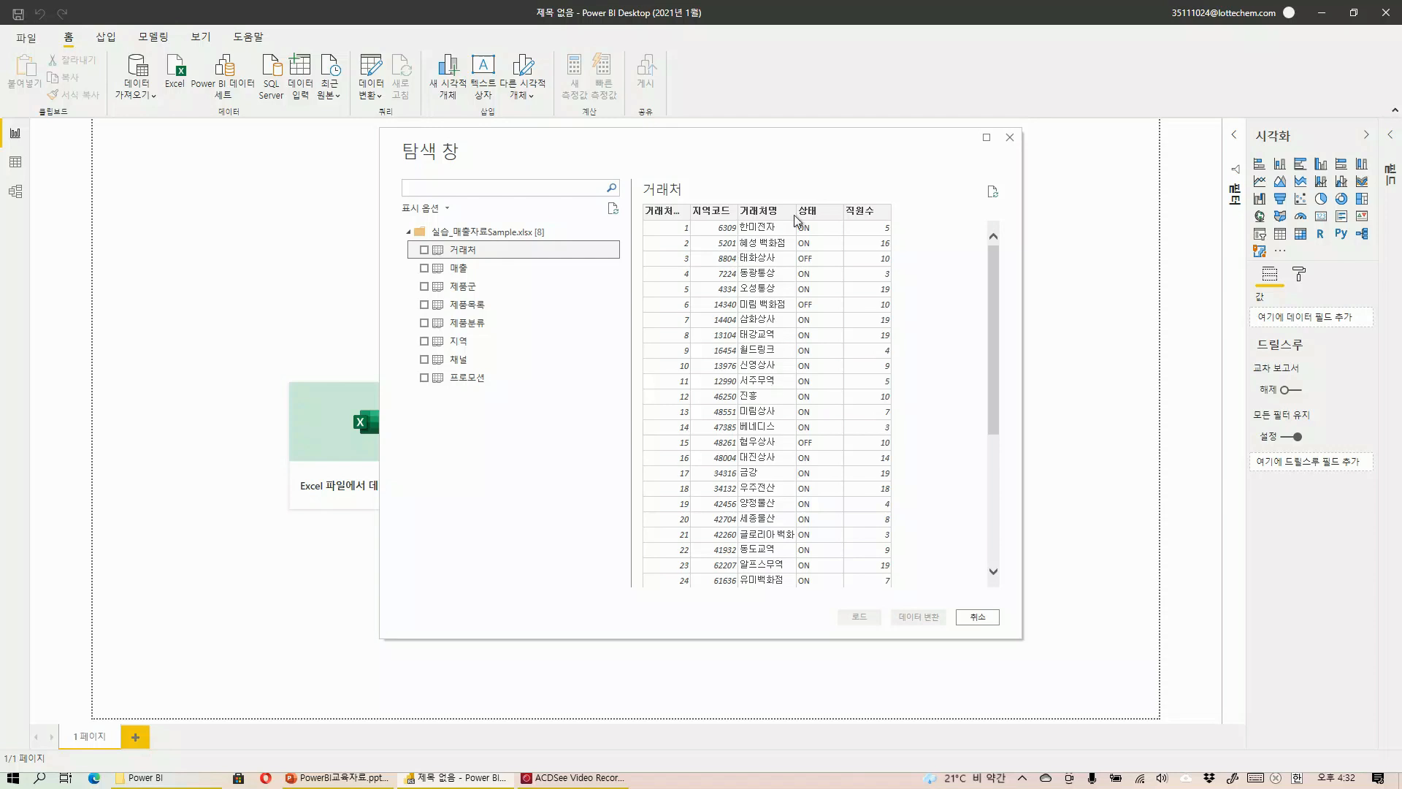
{"action": "left_click", "coordinate": [489, 269]}
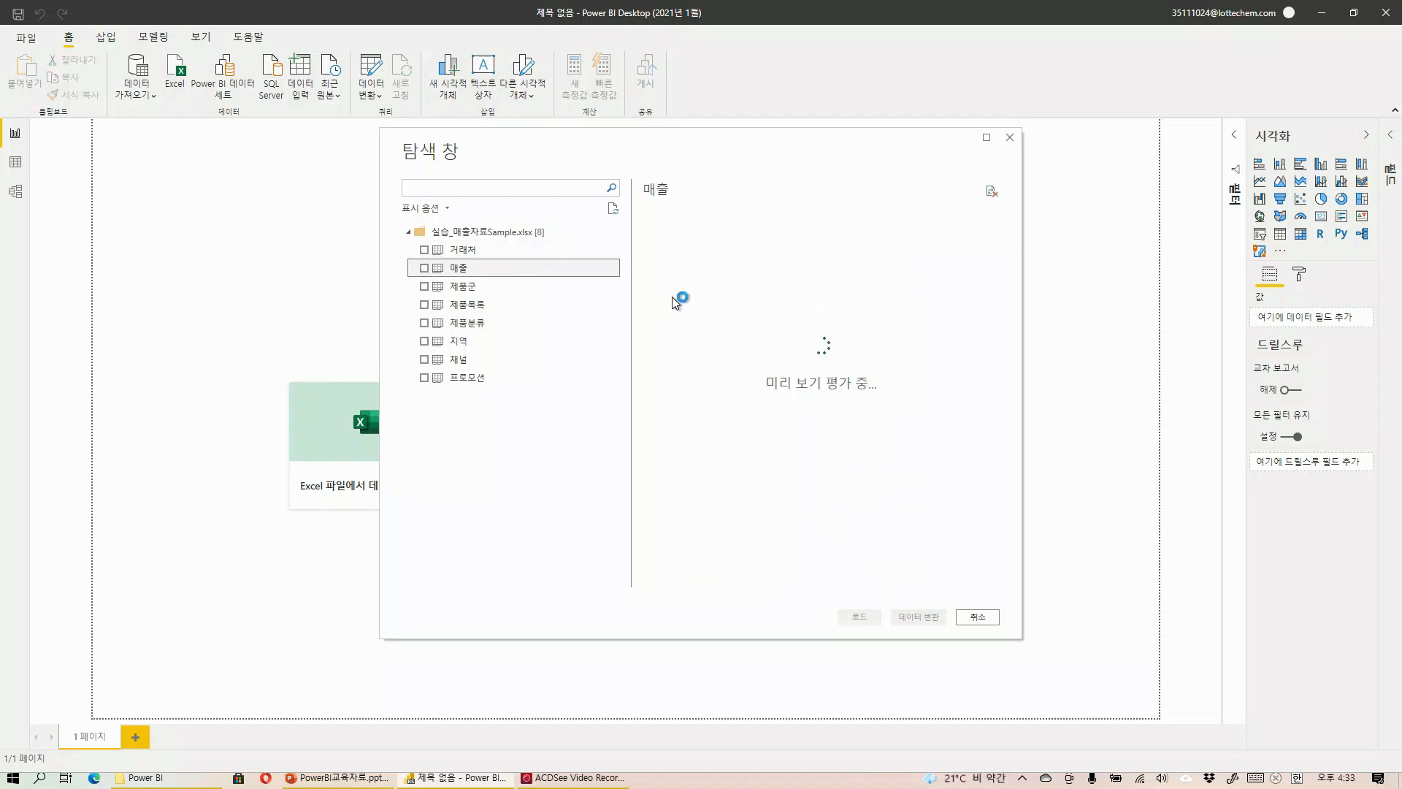
{"action": "left_click", "coordinate": [529, 289]}
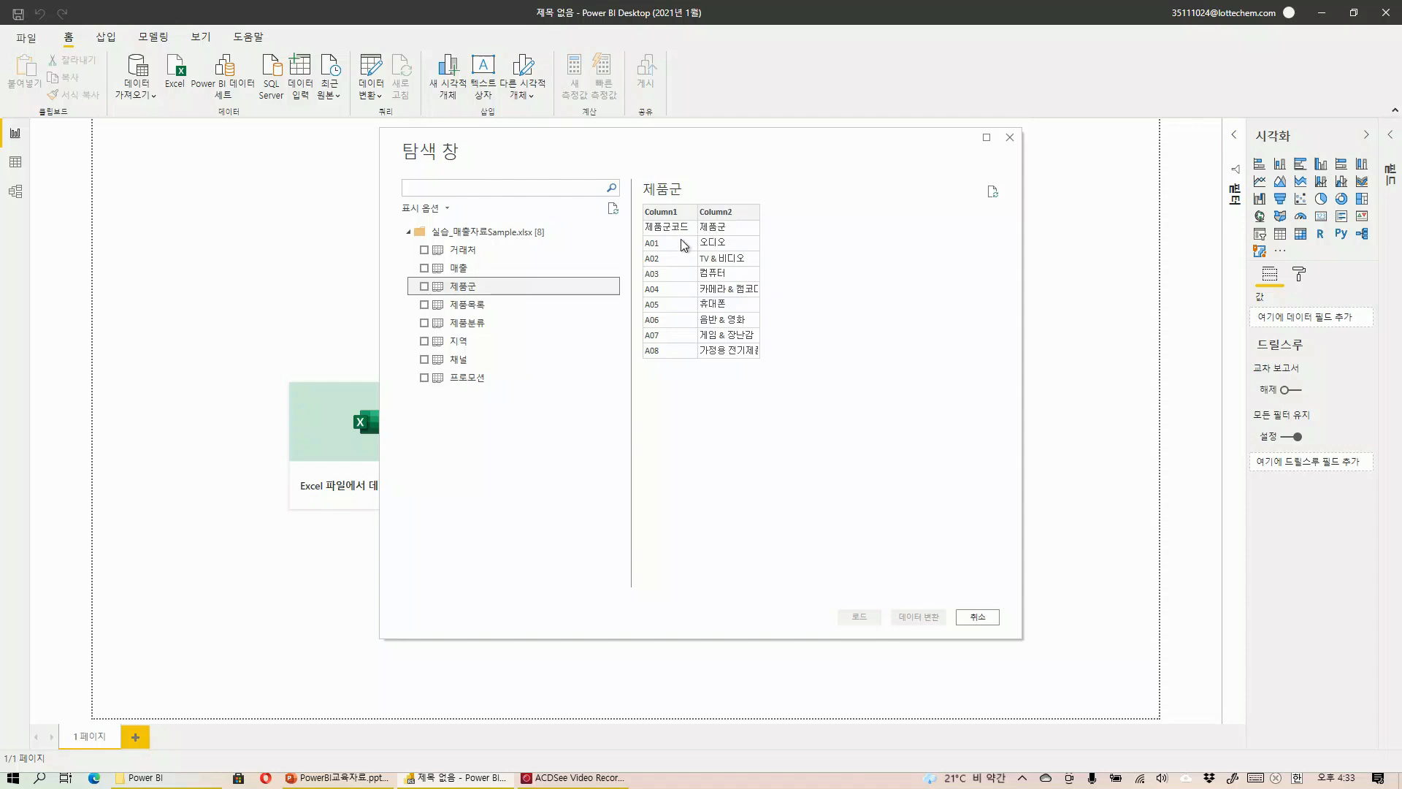
{"action": "left_click", "coordinate": [573, 304]}
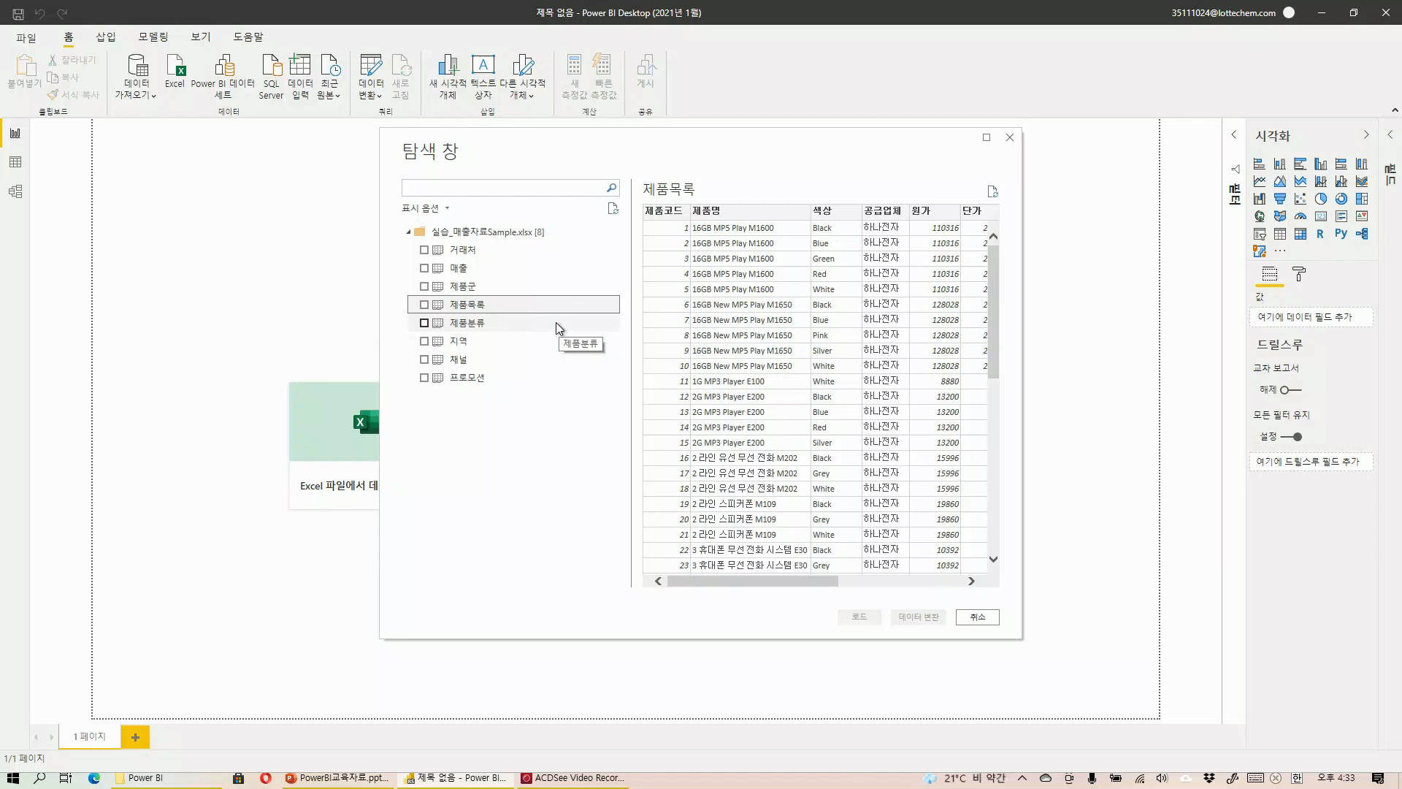
{"action": "left_click", "coordinate": [555, 322]}
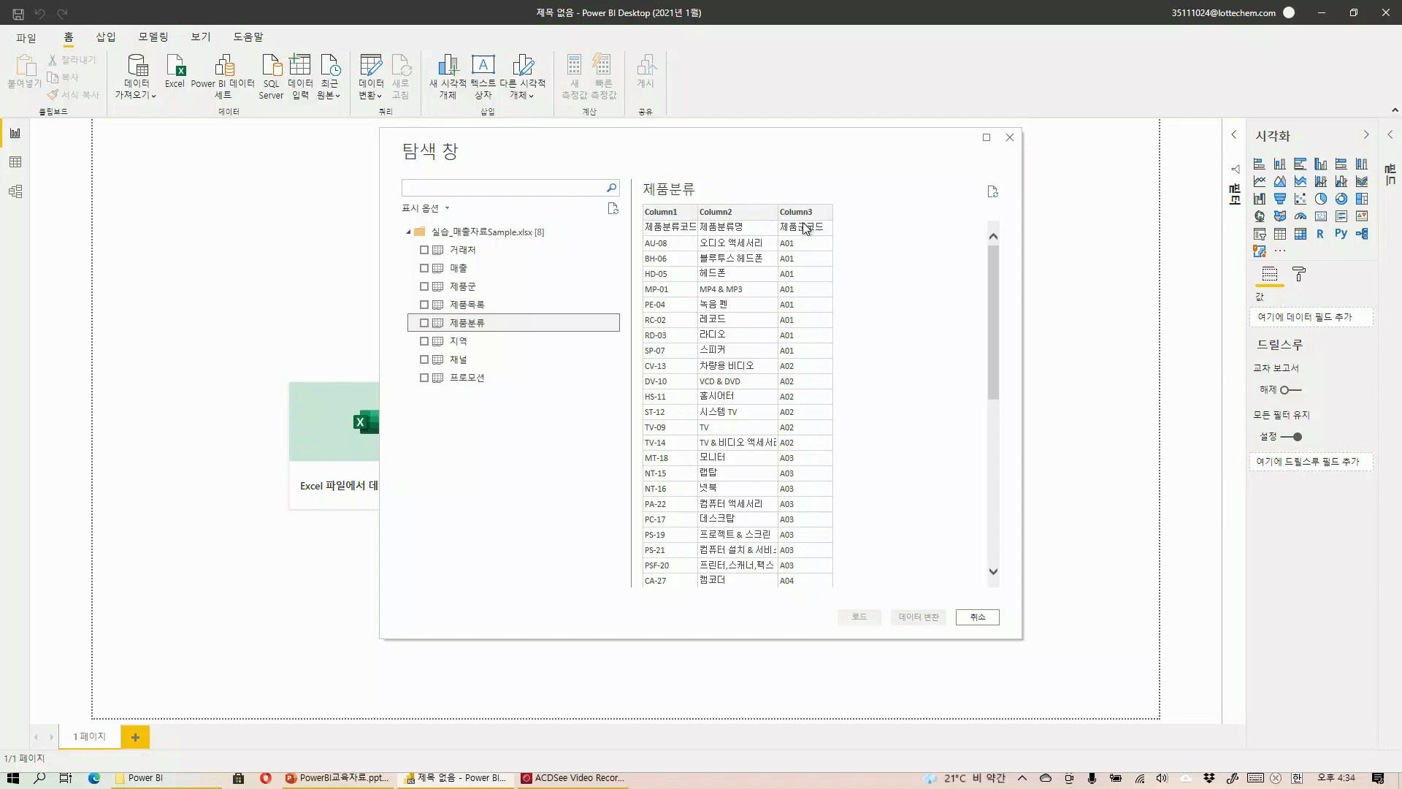
{"action": "left_click", "coordinate": [494, 345]}
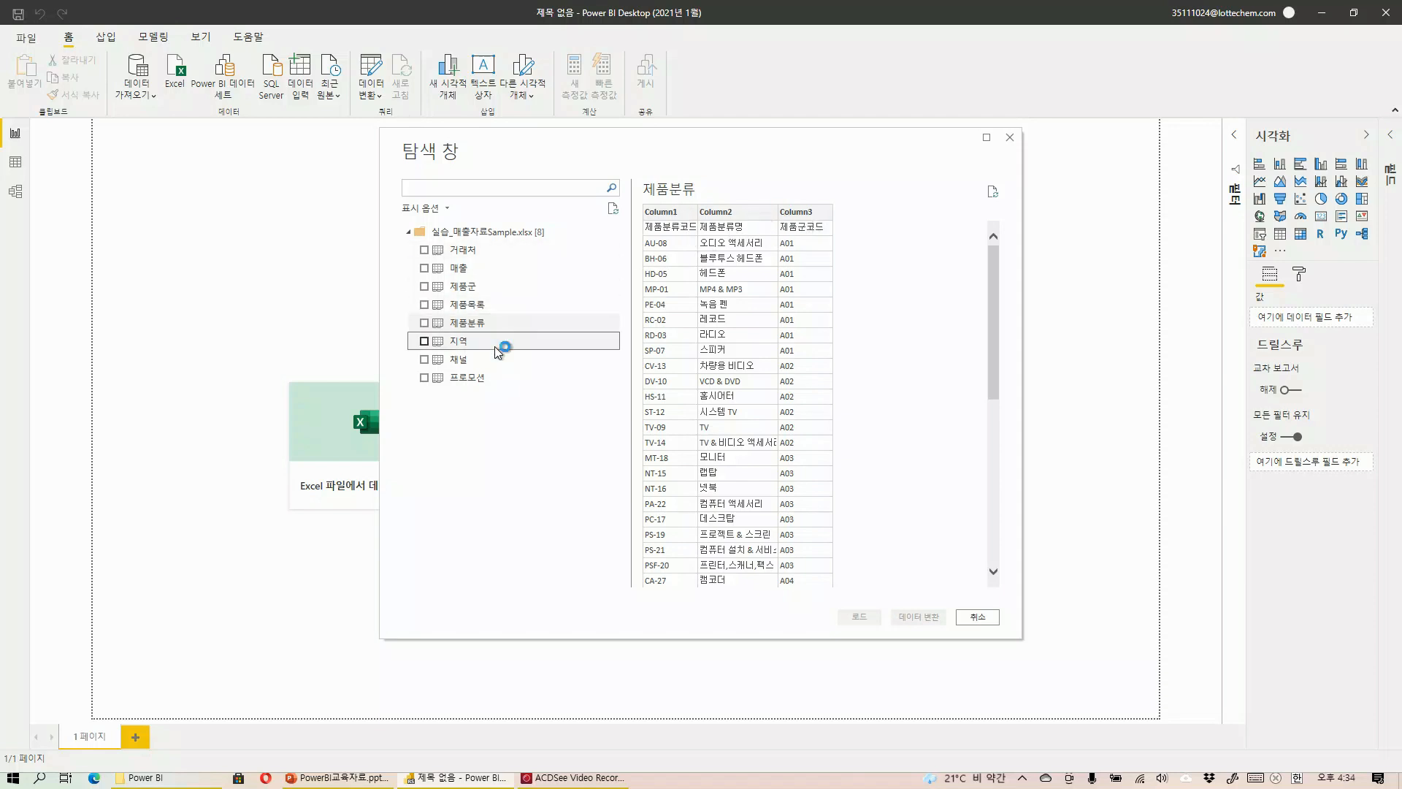
{"action": "left_click", "coordinate": [490, 363]}
{"action": "left_click", "coordinate": [488, 378]}
Select all eight tables (거래처, 매출, 제품군, 제품목록, 제품분류, 지역, 채널, 프로모션) and load them into the report
{"action": "left_click", "coordinate": [424, 250]}
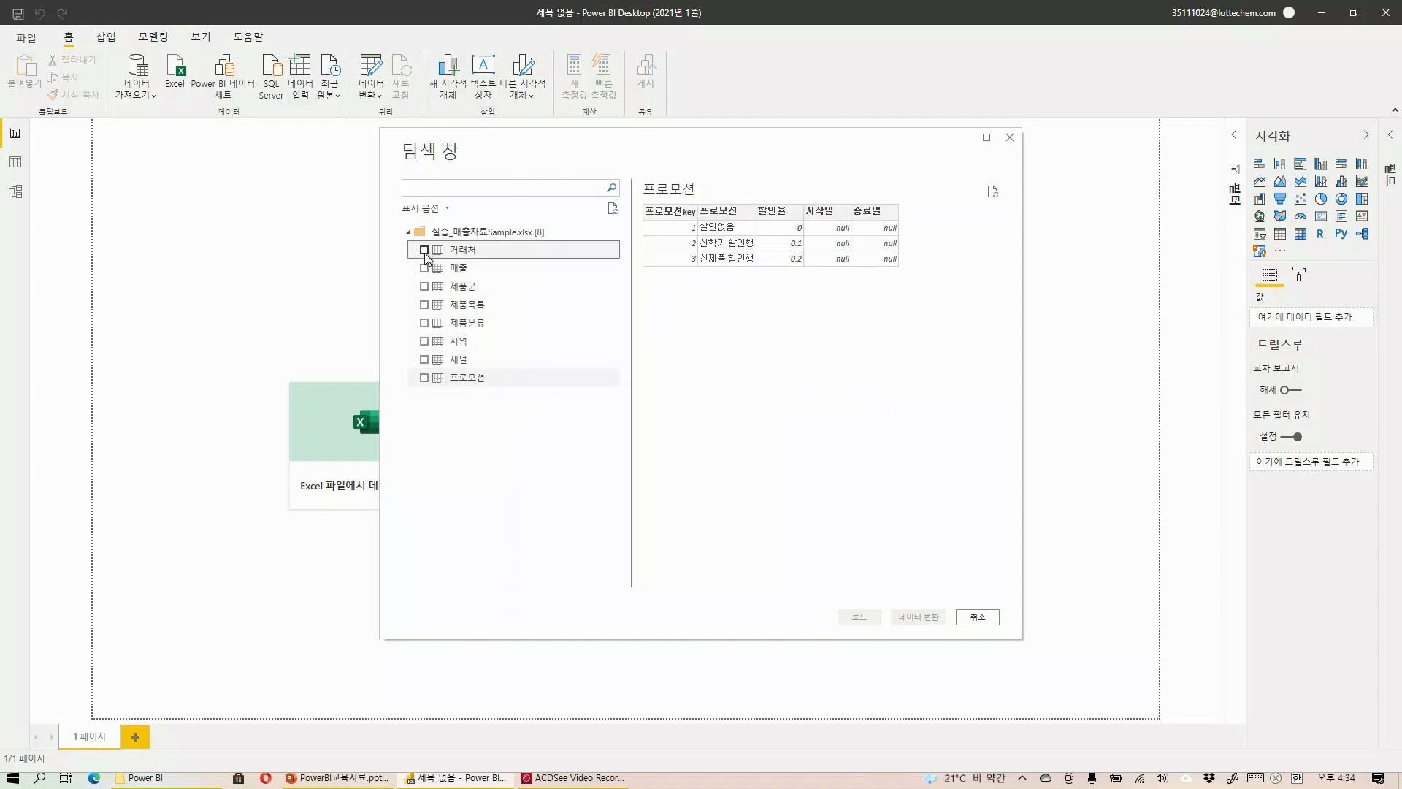
{"action": "left_click", "coordinate": [424, 268]}
{"action": "left_click", "coordinate": [425, 286]}
{"action": "left_click", "coordinate": [425, 304]}
{"action": "left_click", "coordinate": [424, 323]}
{"action": "left_click", "coordinate": [425, 341]}
{"action": "left_click", "coordinate": [424, 359]}
{"action": "left_click", "coordinate": [425, 378]}
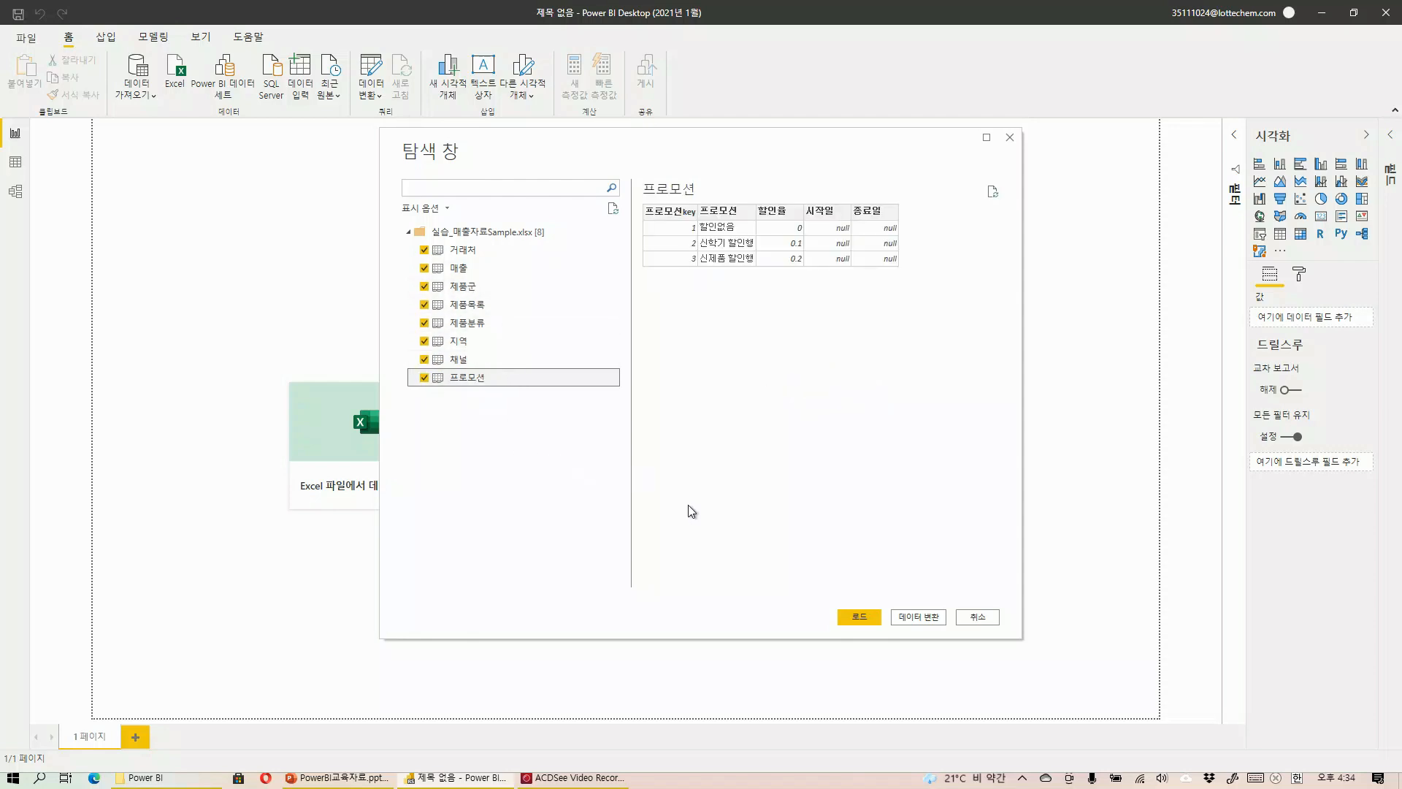
{"action": "left_click", "coordinate": [857, 617]}
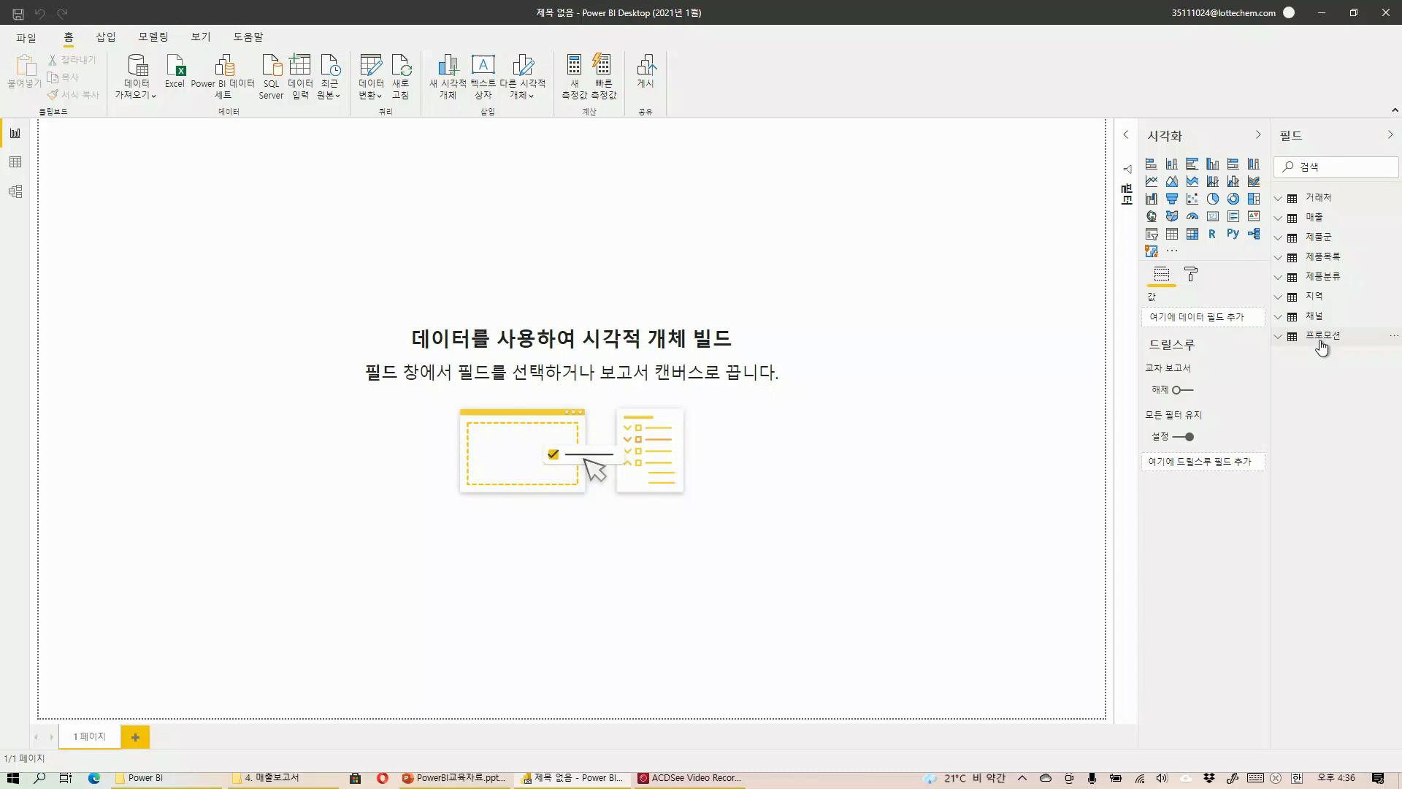
Examine the rows and column headers of the loaded 거래처, 매출, 제품목록, 제품군 and 제품분류 tables in the data view
{"action": "left_click", "coordinate": [16, 162]}
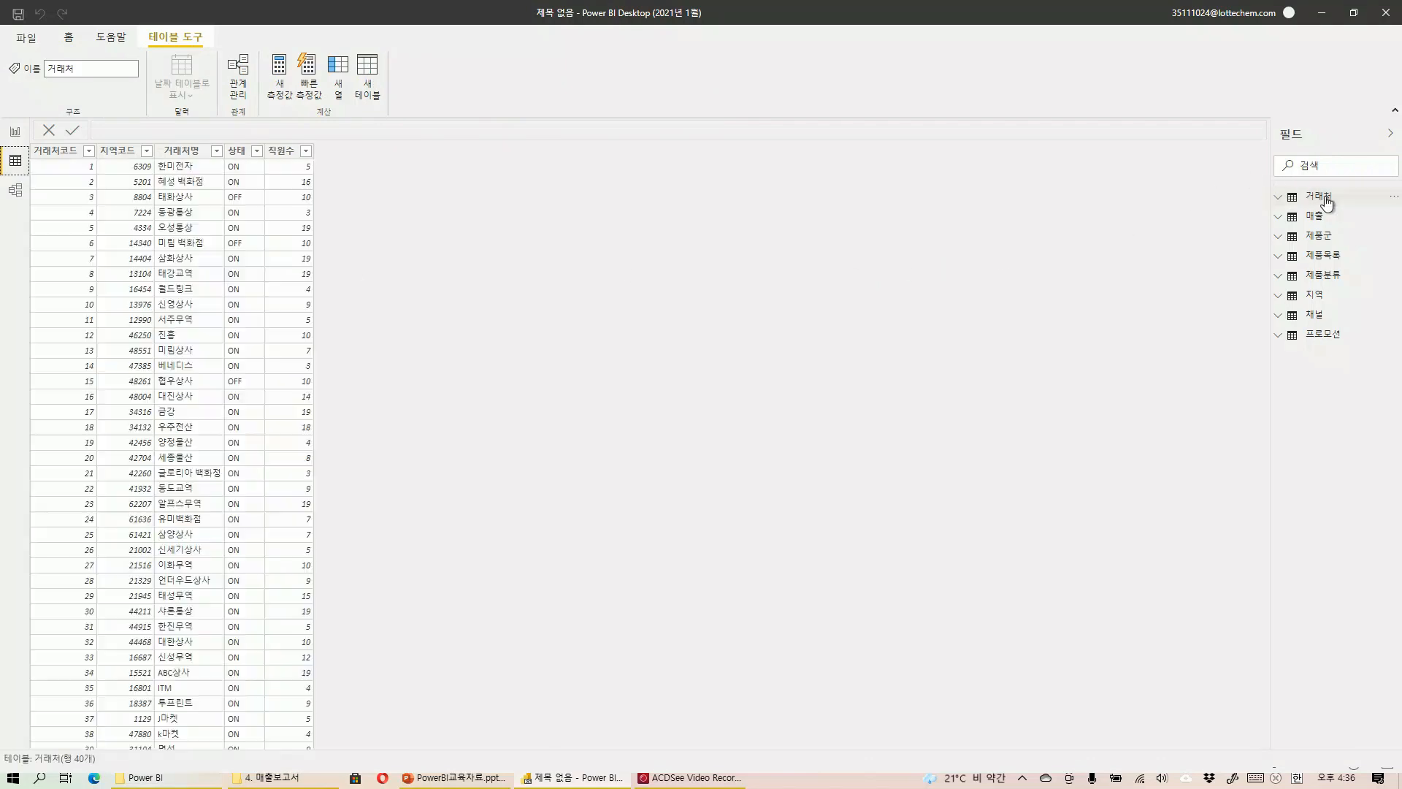
{"action": "left_click", "coordinate": [1321, 195]}
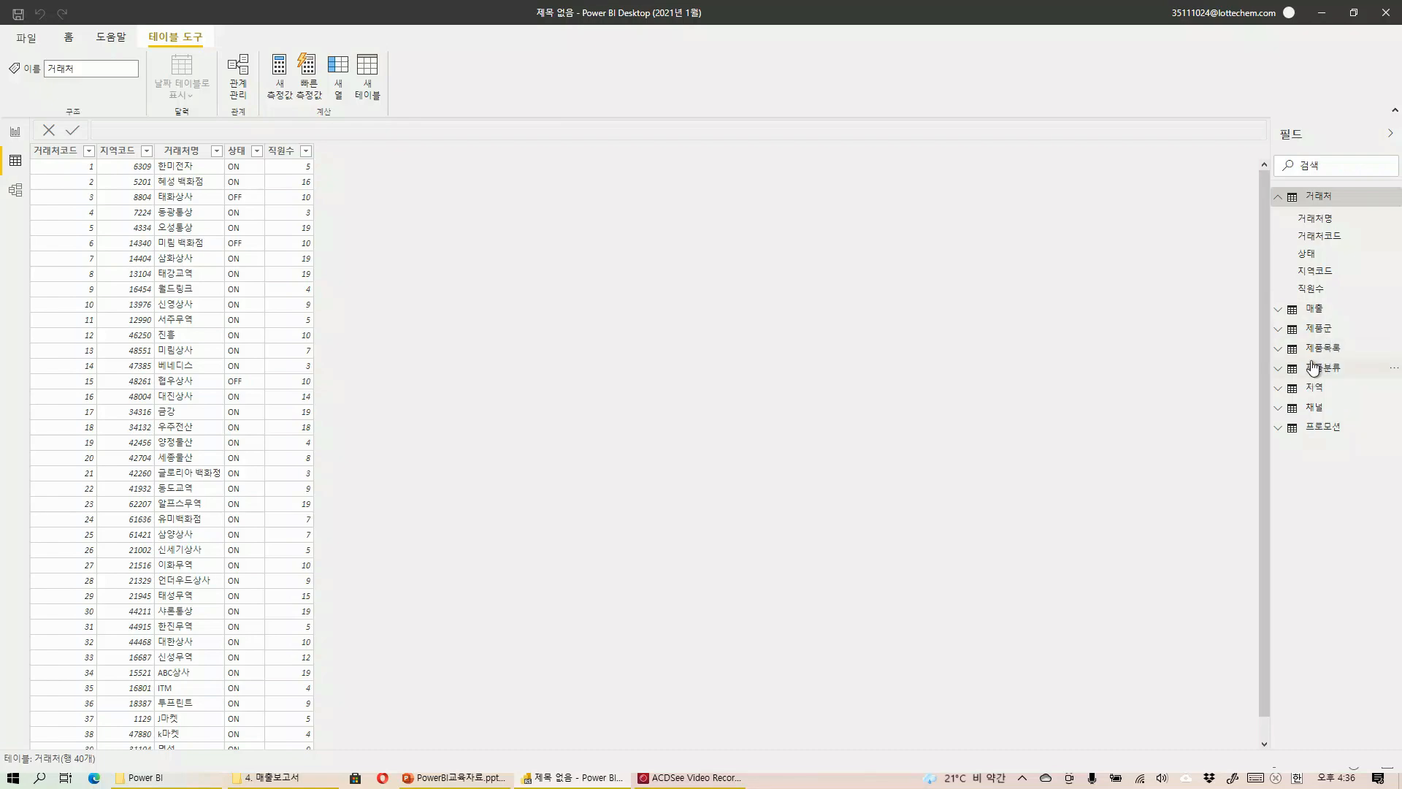
{"action": "left_click", "coordinate": [1314, 314]}
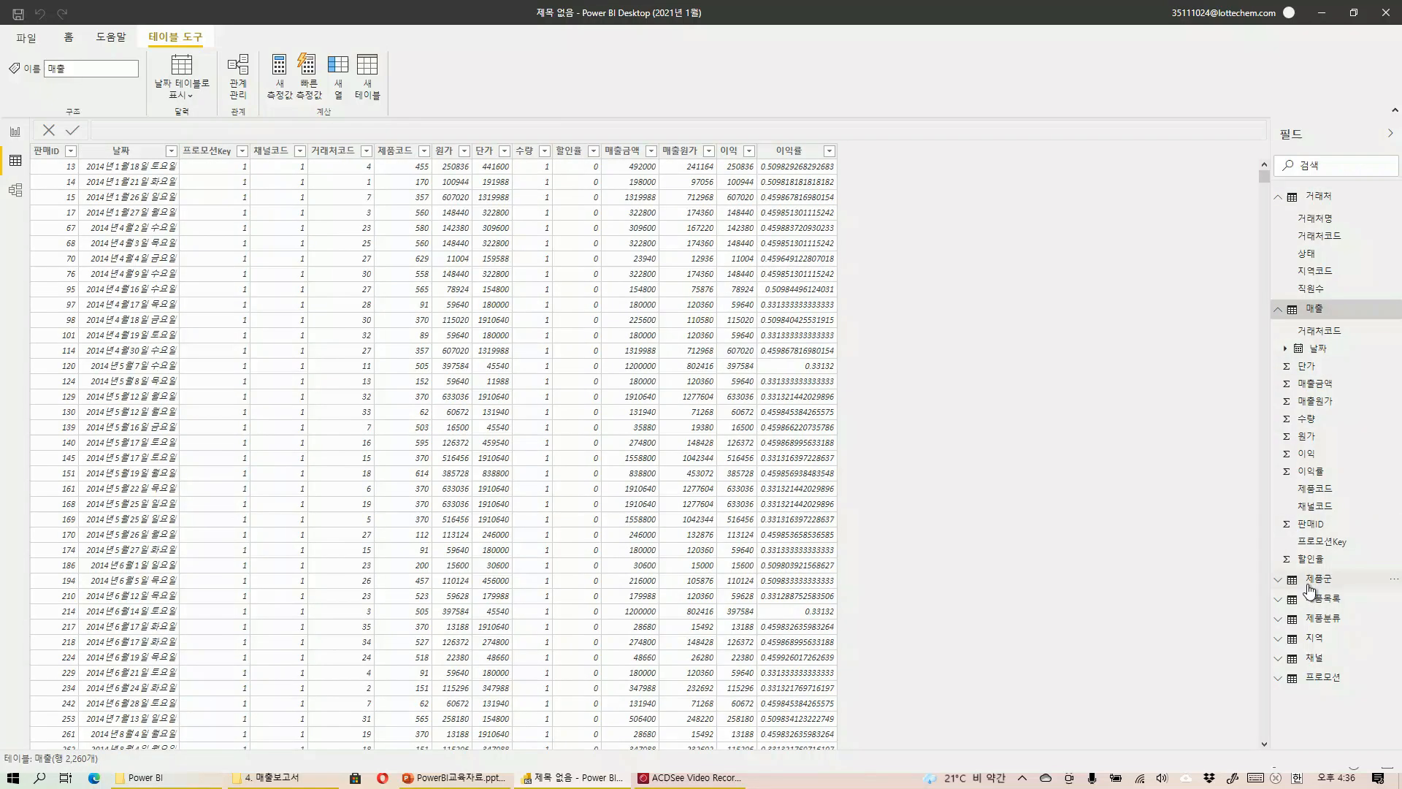
{"action": "left_click", "coordinate": [1310, 583]}
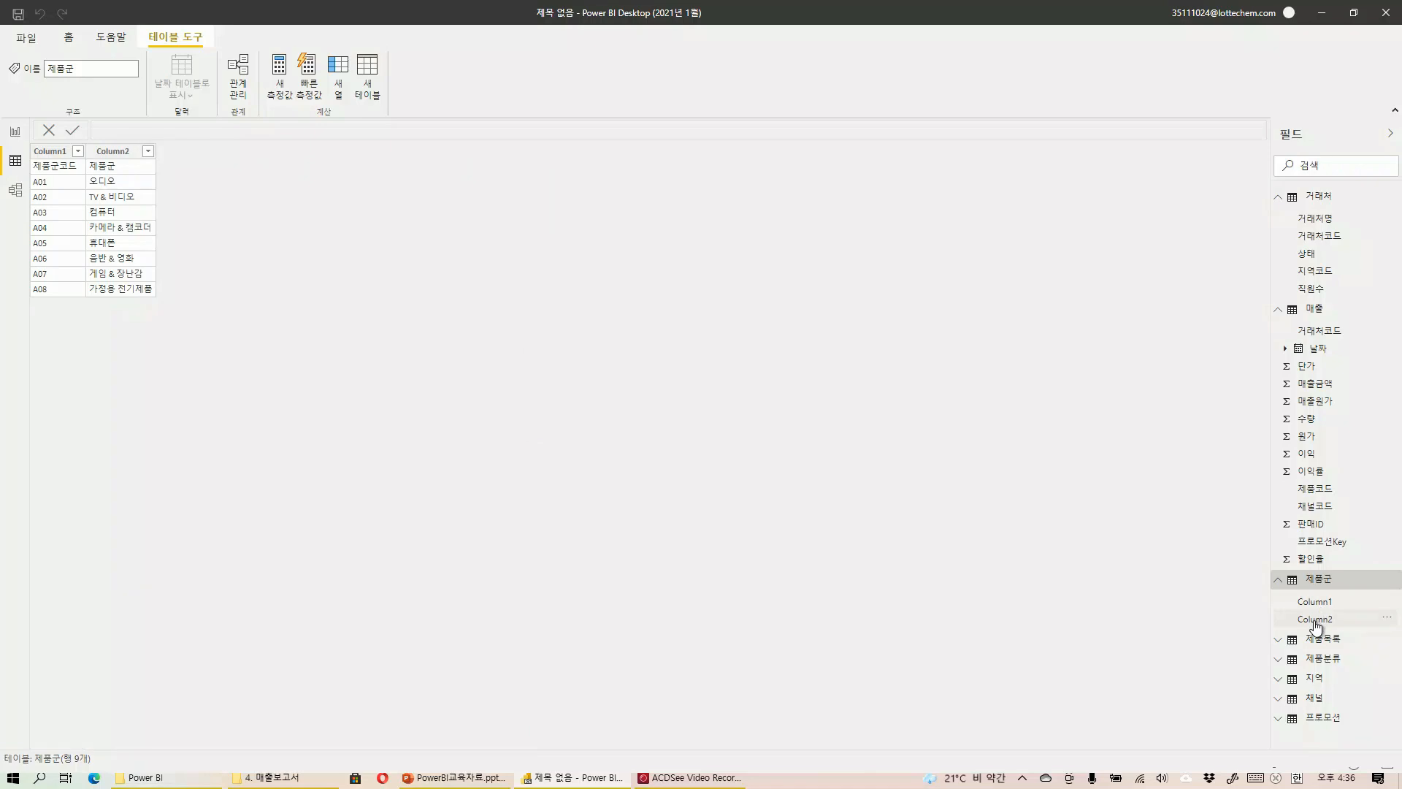
{"action": "left_click", "coordinate": [1314, 641]}
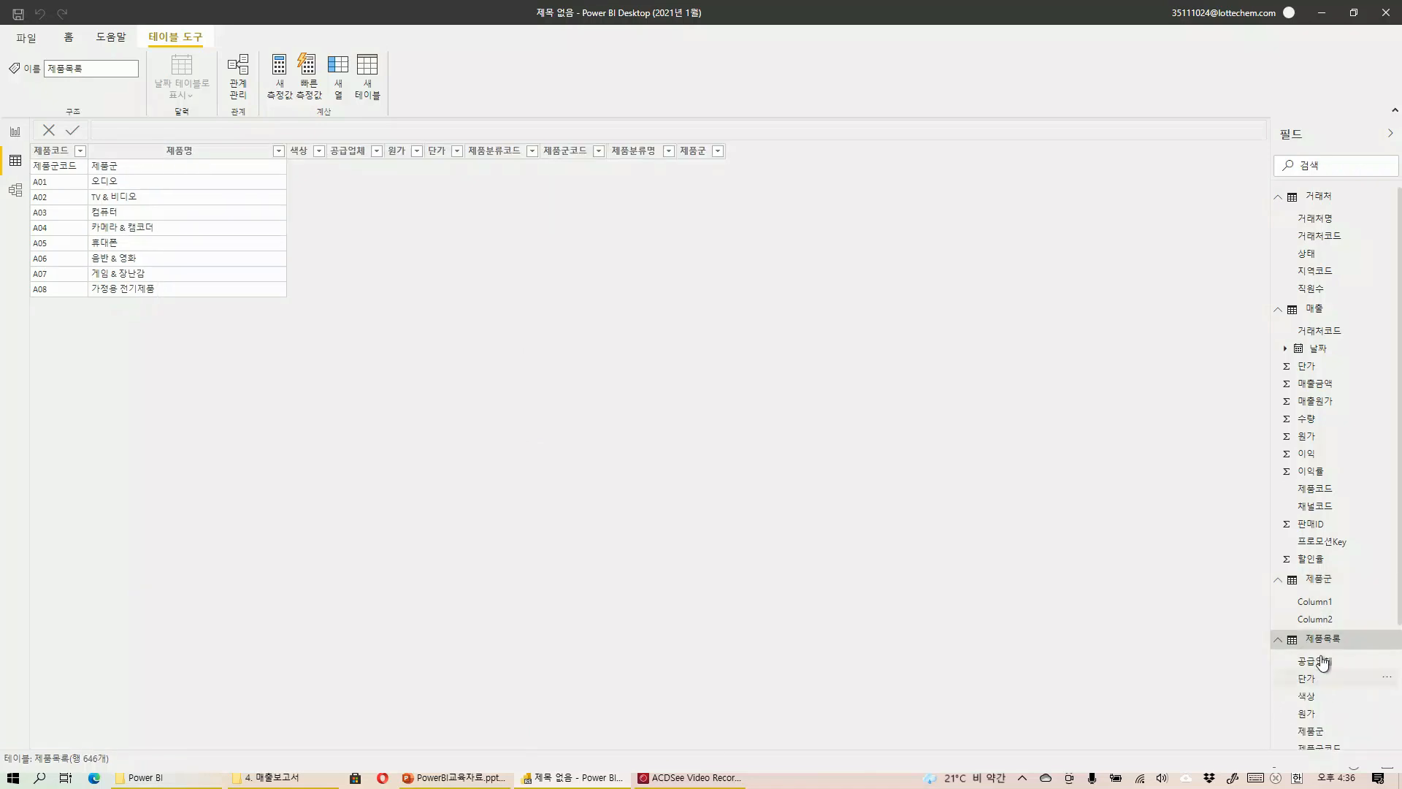
{"action": "left_click", "coordinate": [1279, 310]}
{"action": "left_click", "coordinate": [1279, 204]}
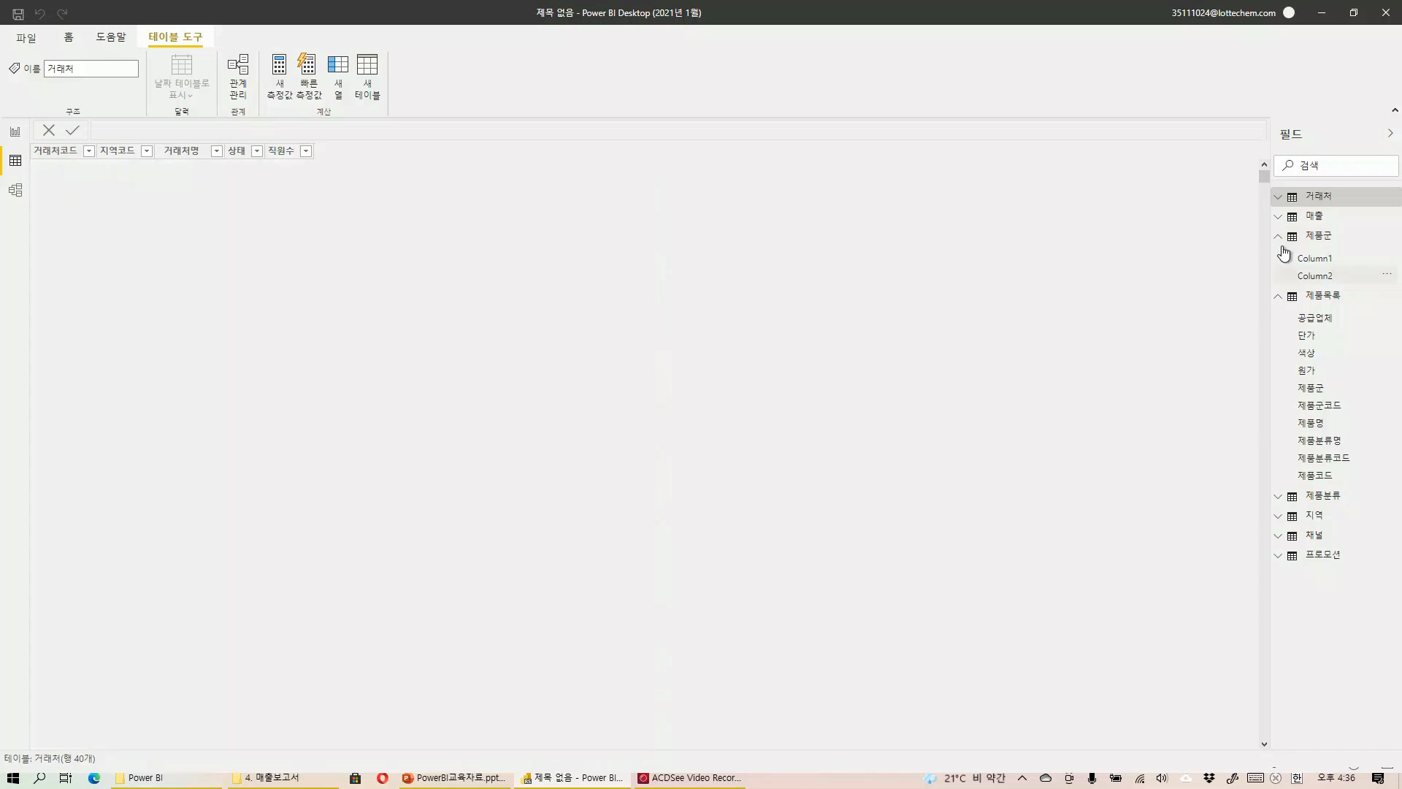
{"action": "left_click", "coordinate": [1314, 235]}
{"action": "left_click", "coordinate": [1280, 257]}
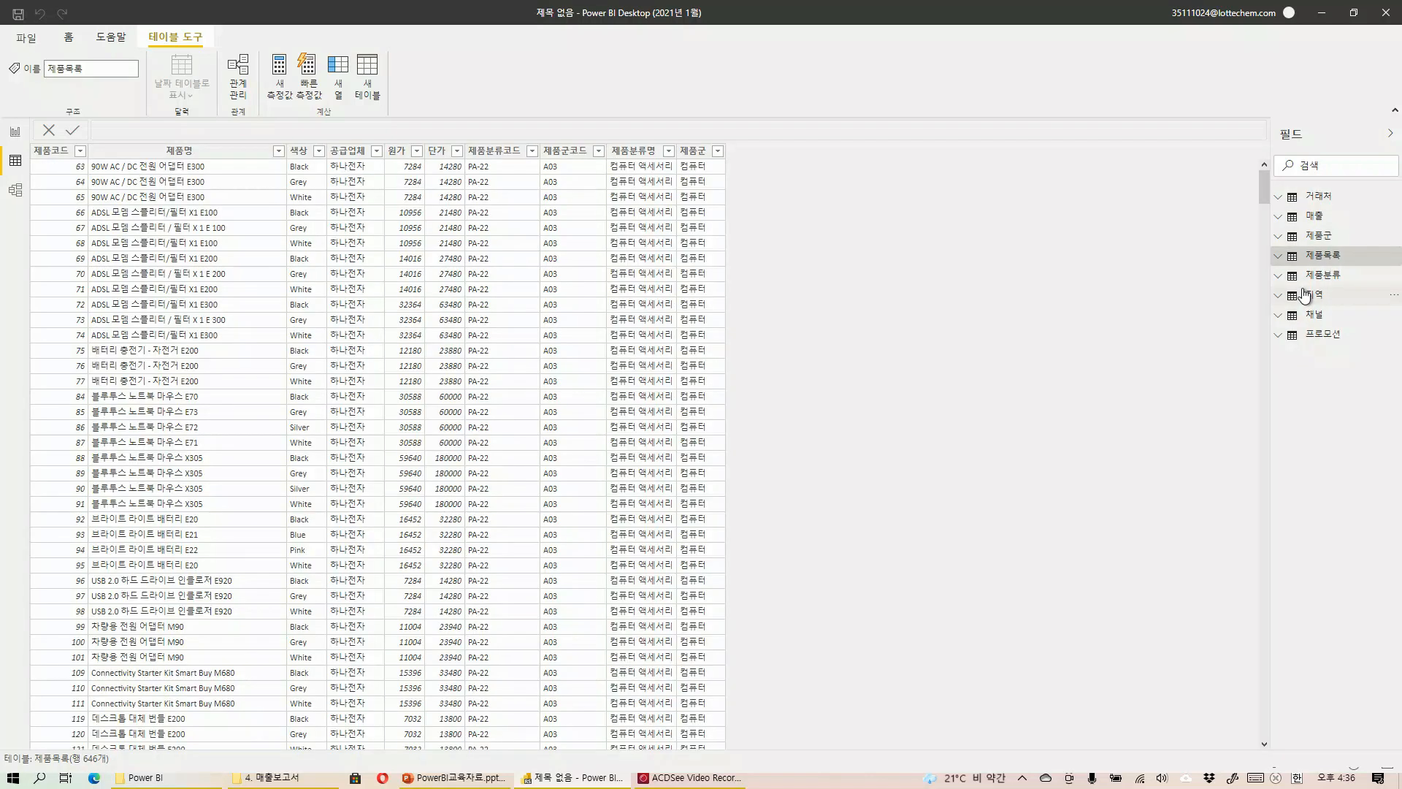
{"action": "left_click", "coordinate": [1326, 239]}
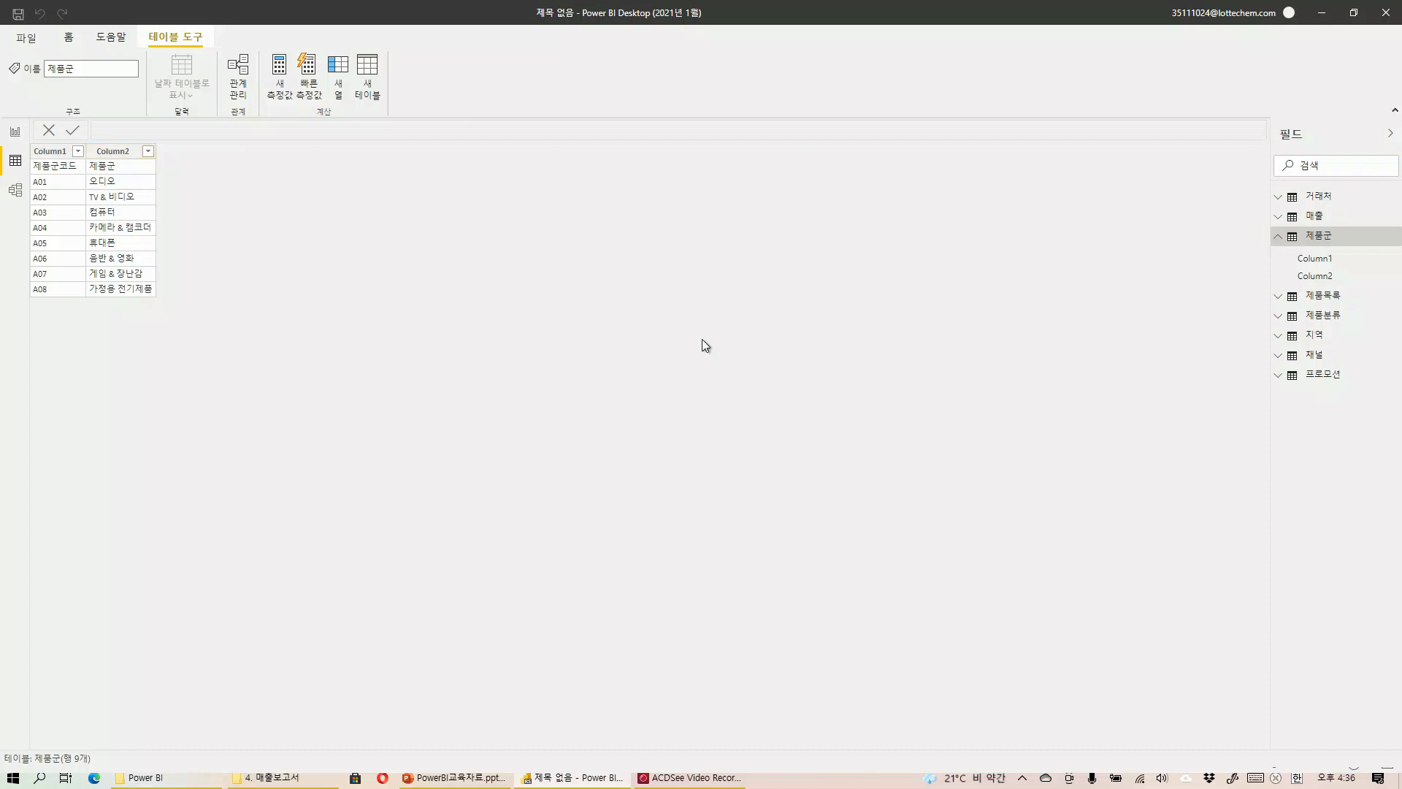
{"action": "left_click", "coordinate": [1322, 319]}
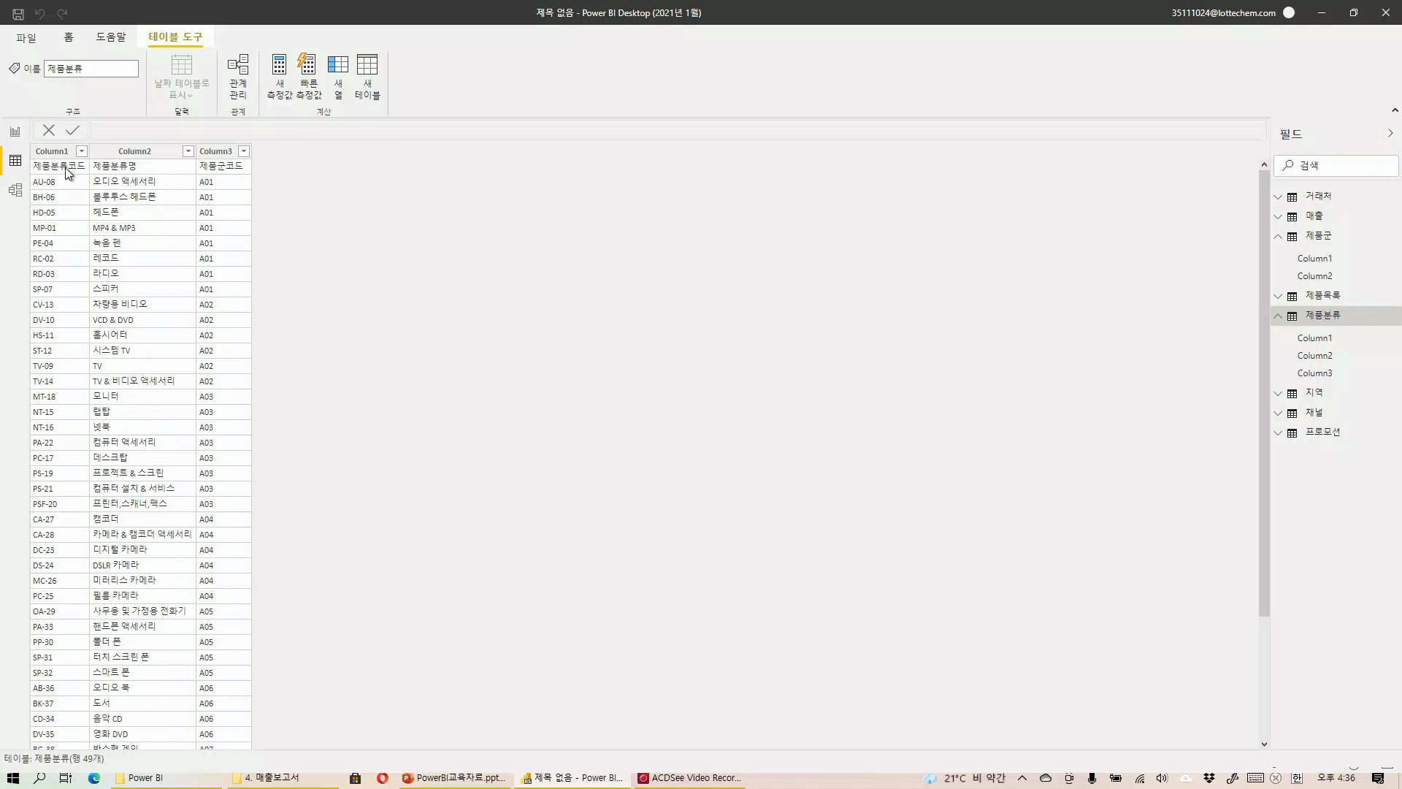
Open the Power Query editor for transforming the data, maximize its window and display the 매출 query
{"action": "left_click", "coordinate": [68, 36]}
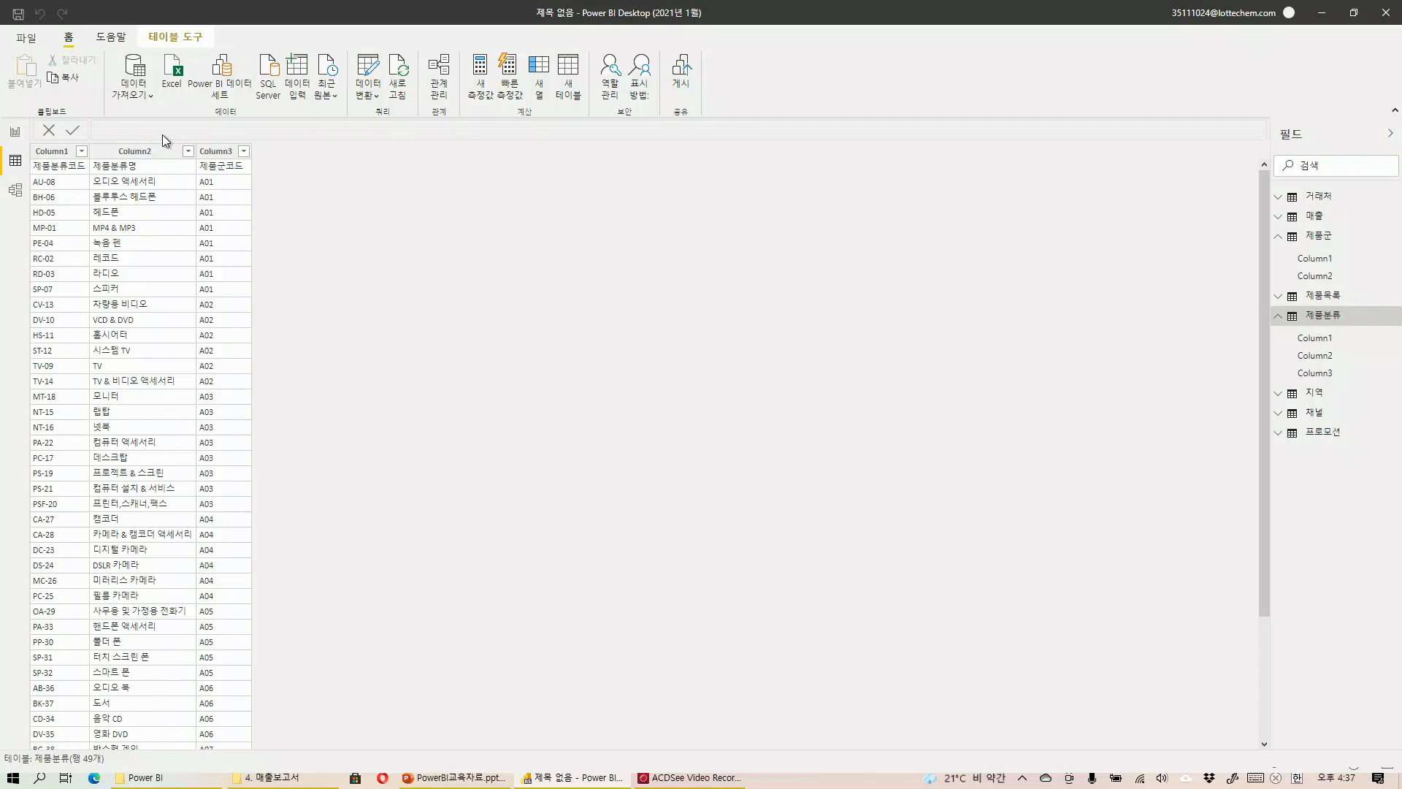
{"action": "left_click", "coordinate": [373, 72]}
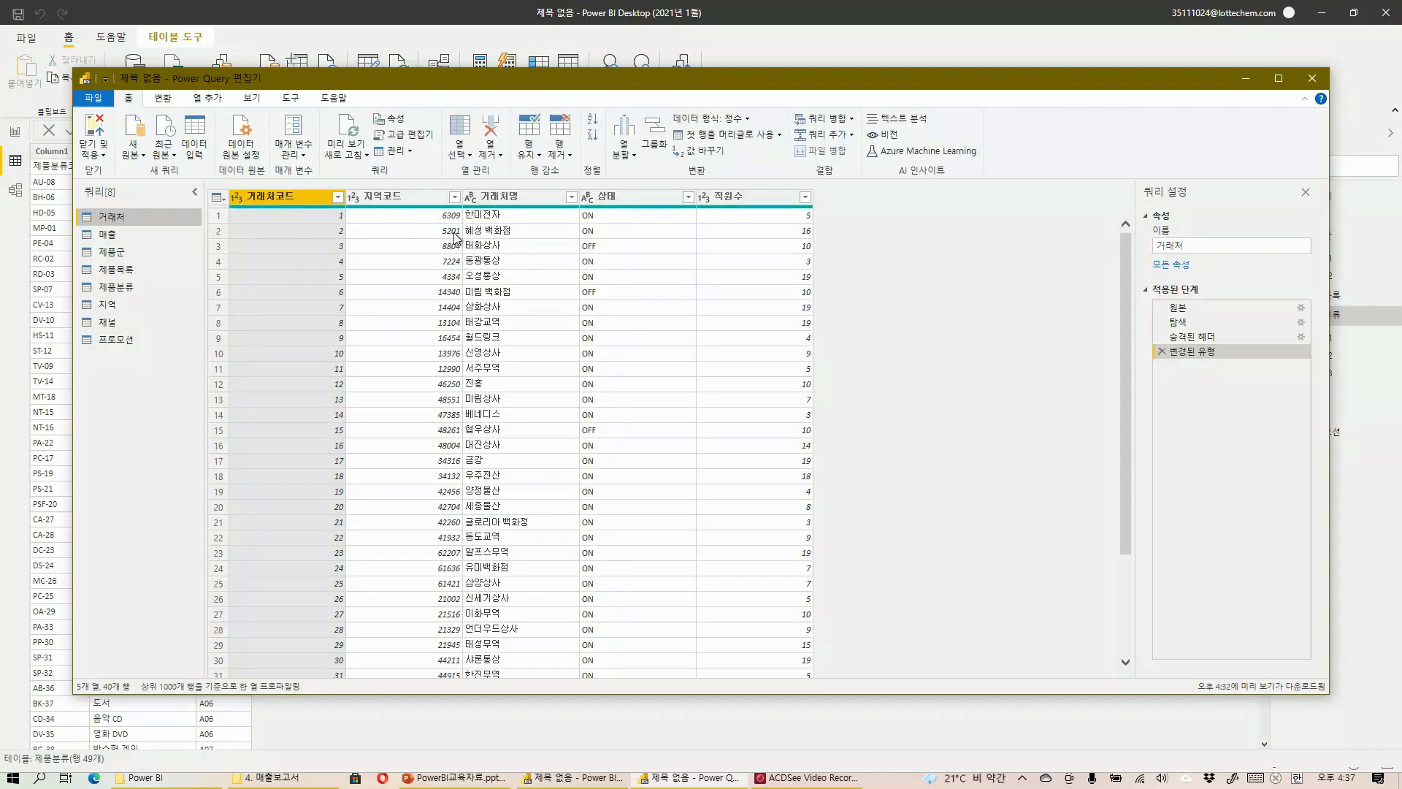
{"action": "left_click", "coordinate": [1278, 79]}
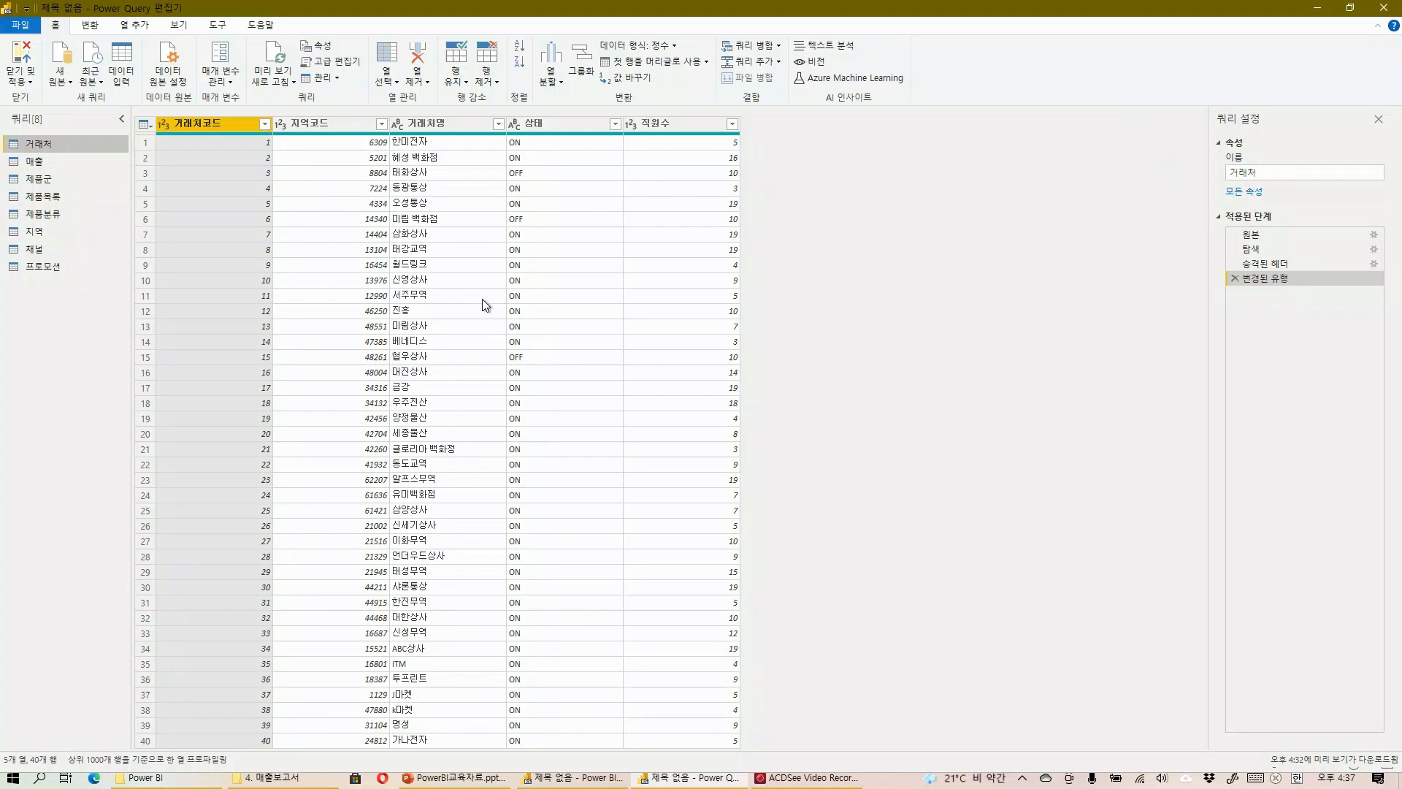
{"action": "left_click", "coordinate": [46, 160]}
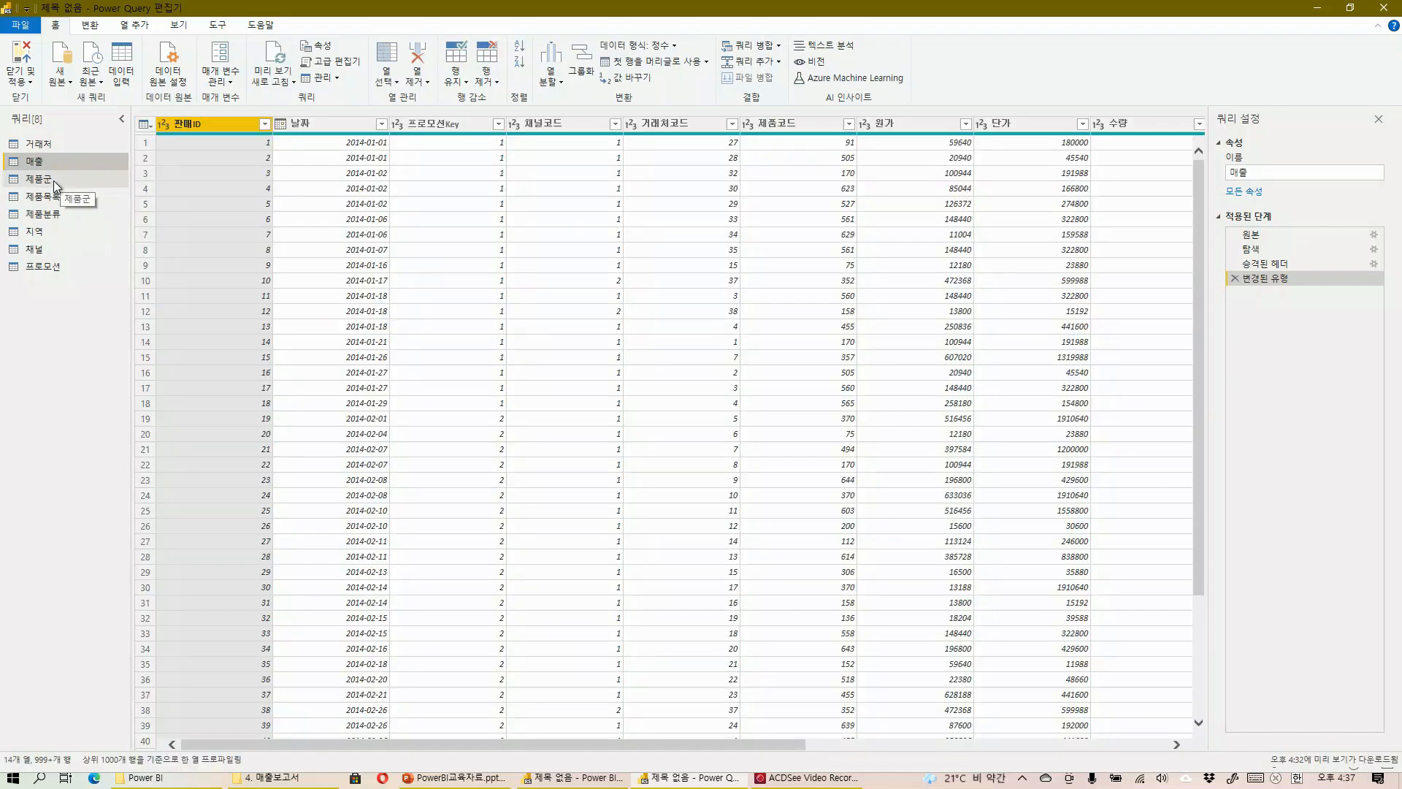
Promote the first row of the 제품군 query to column headers
{"action": "left_click", "coordinate": [54, 180]}
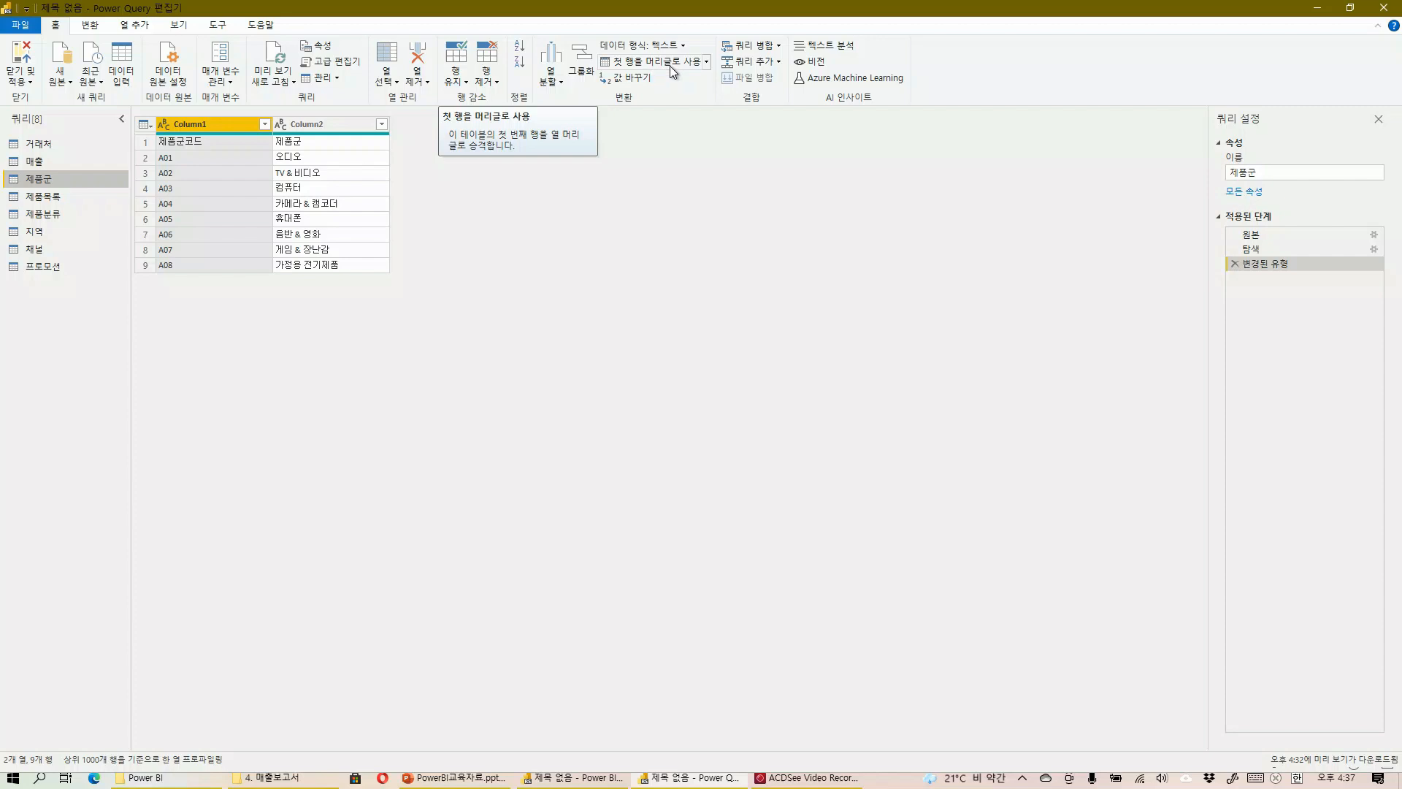
{"action": "left_click", "coordinate": [706, 65]}
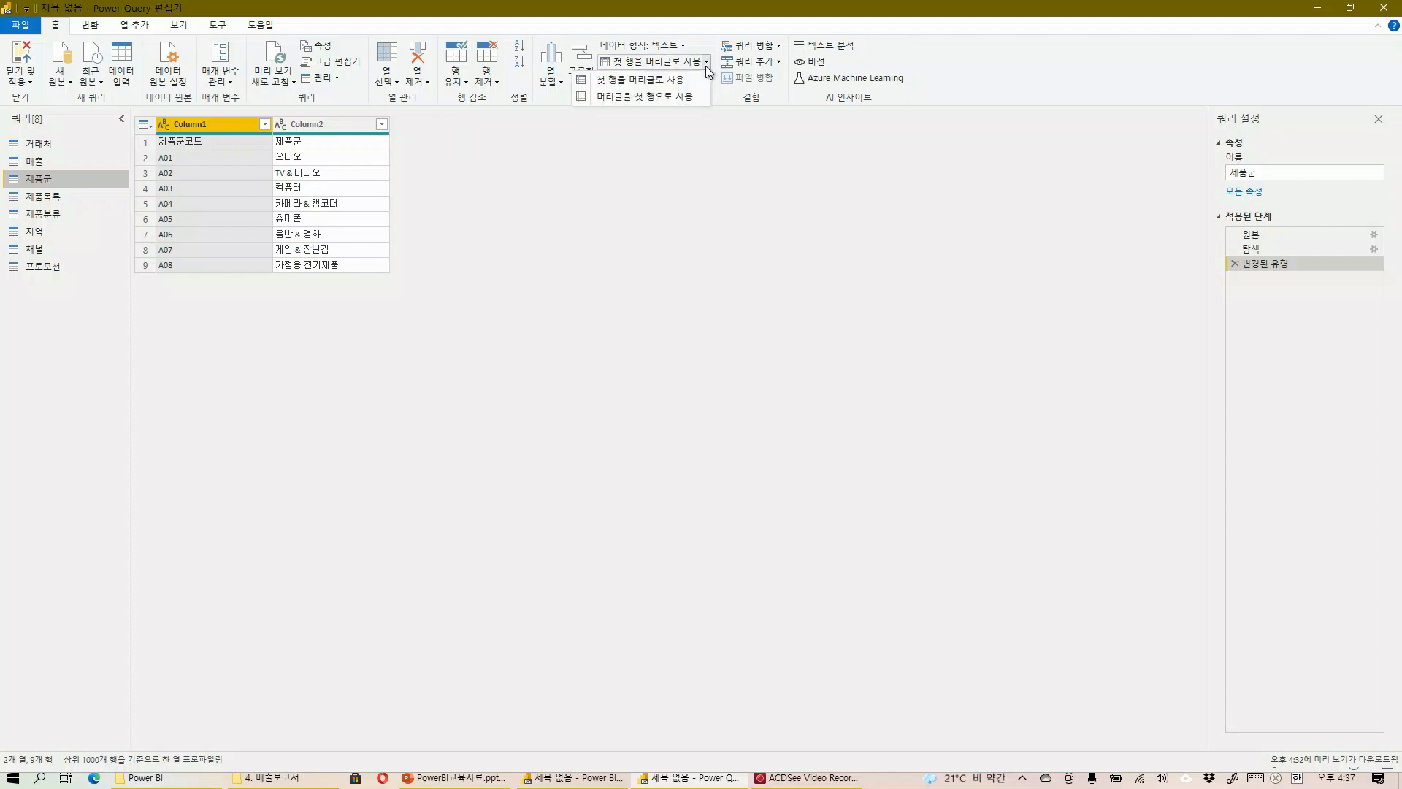
{"action": "left_click", "coordinate": [707, 62]}
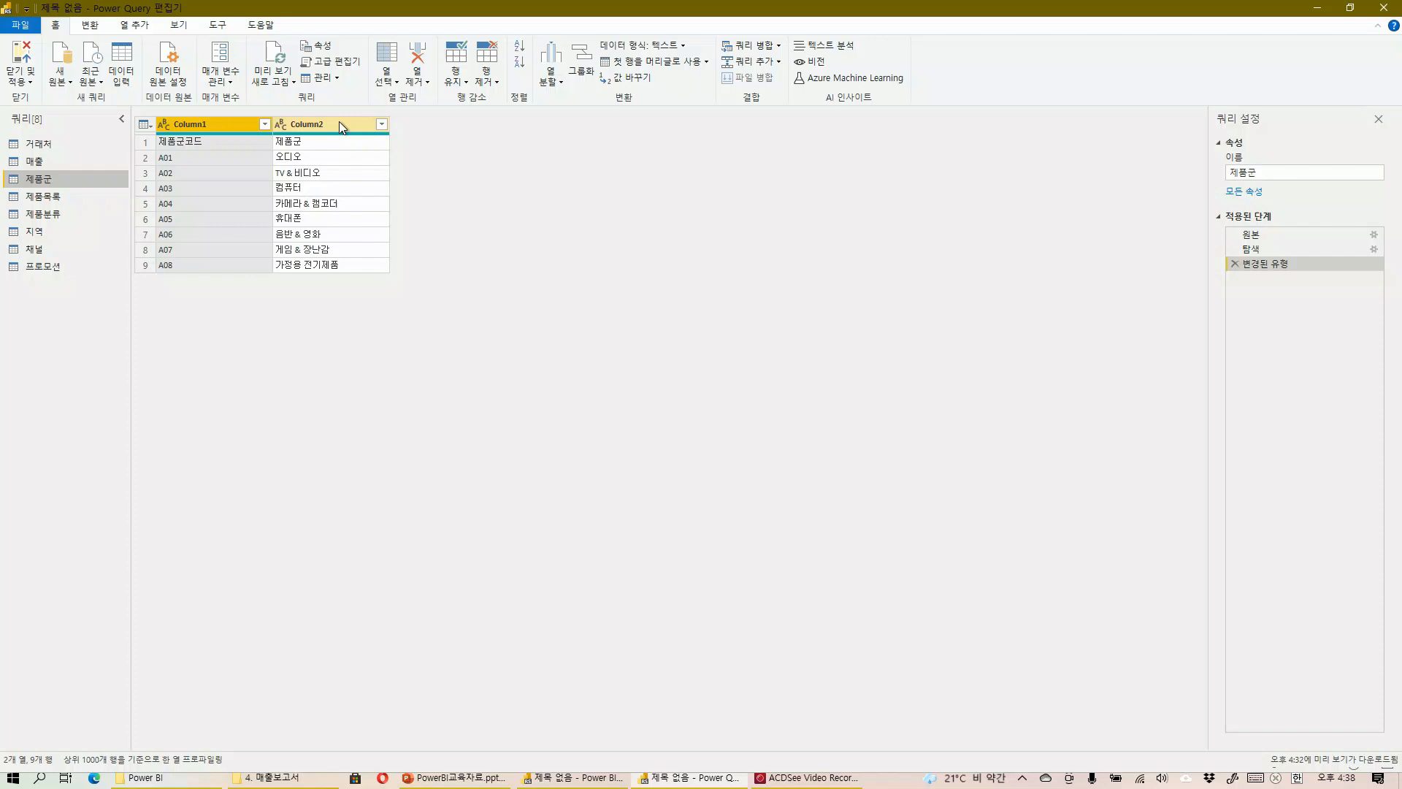
{"action": "left_click", "coordinate": [657, 63]}
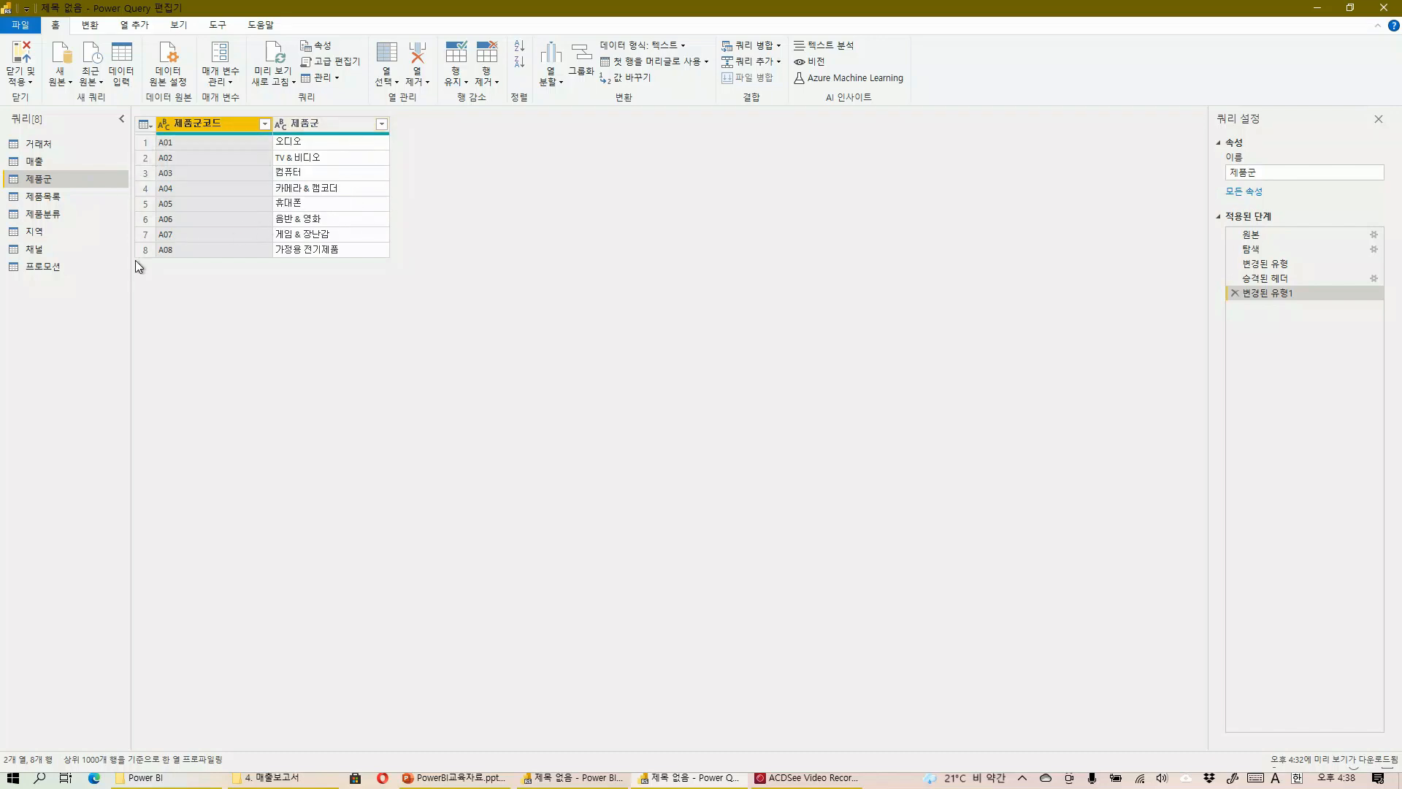
Use the first row of the 제품분류 query as headers and return to the main Power BI Desktop window
{"action": "left_click", "coordinate": [76, 214]}
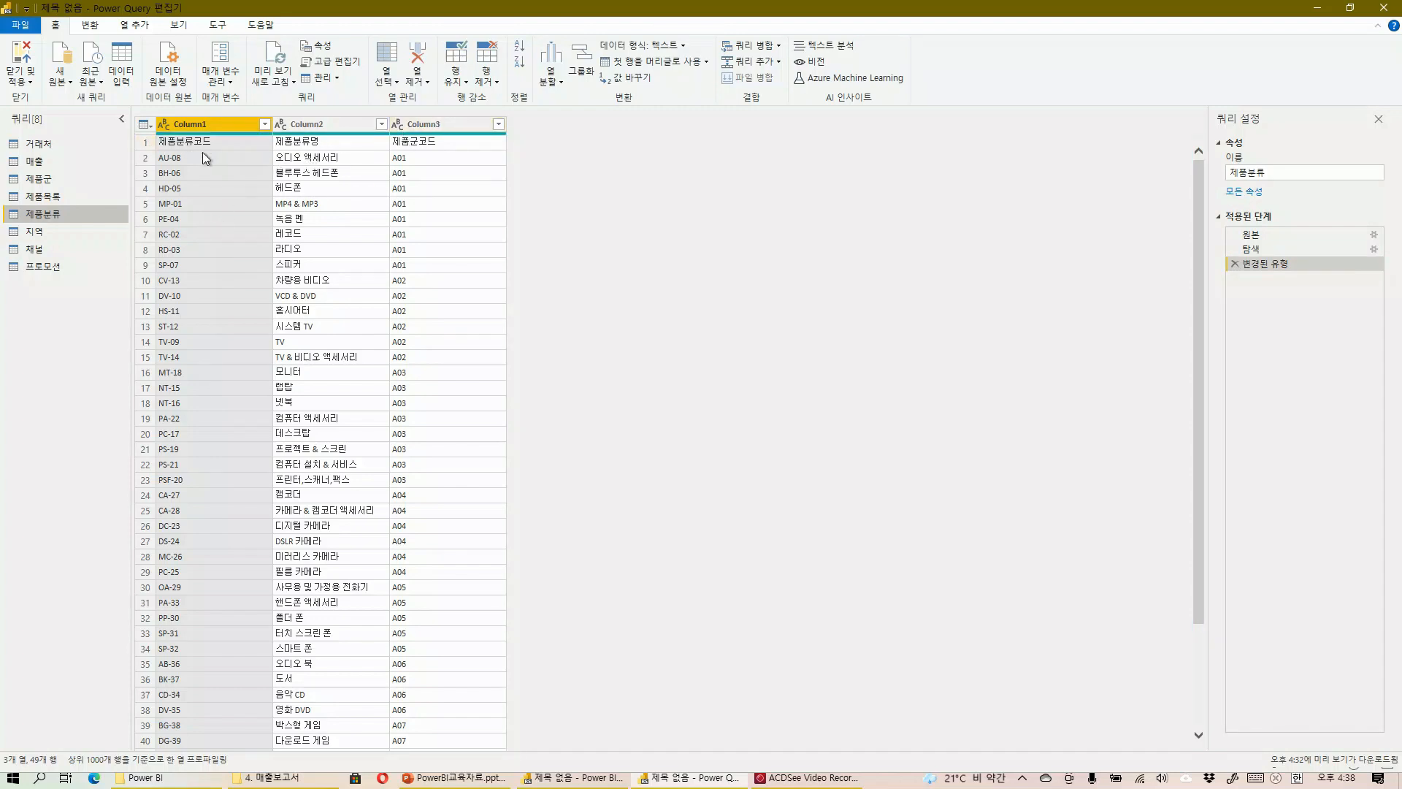
{"action": "left_click", "coordinate": [670, 66]}
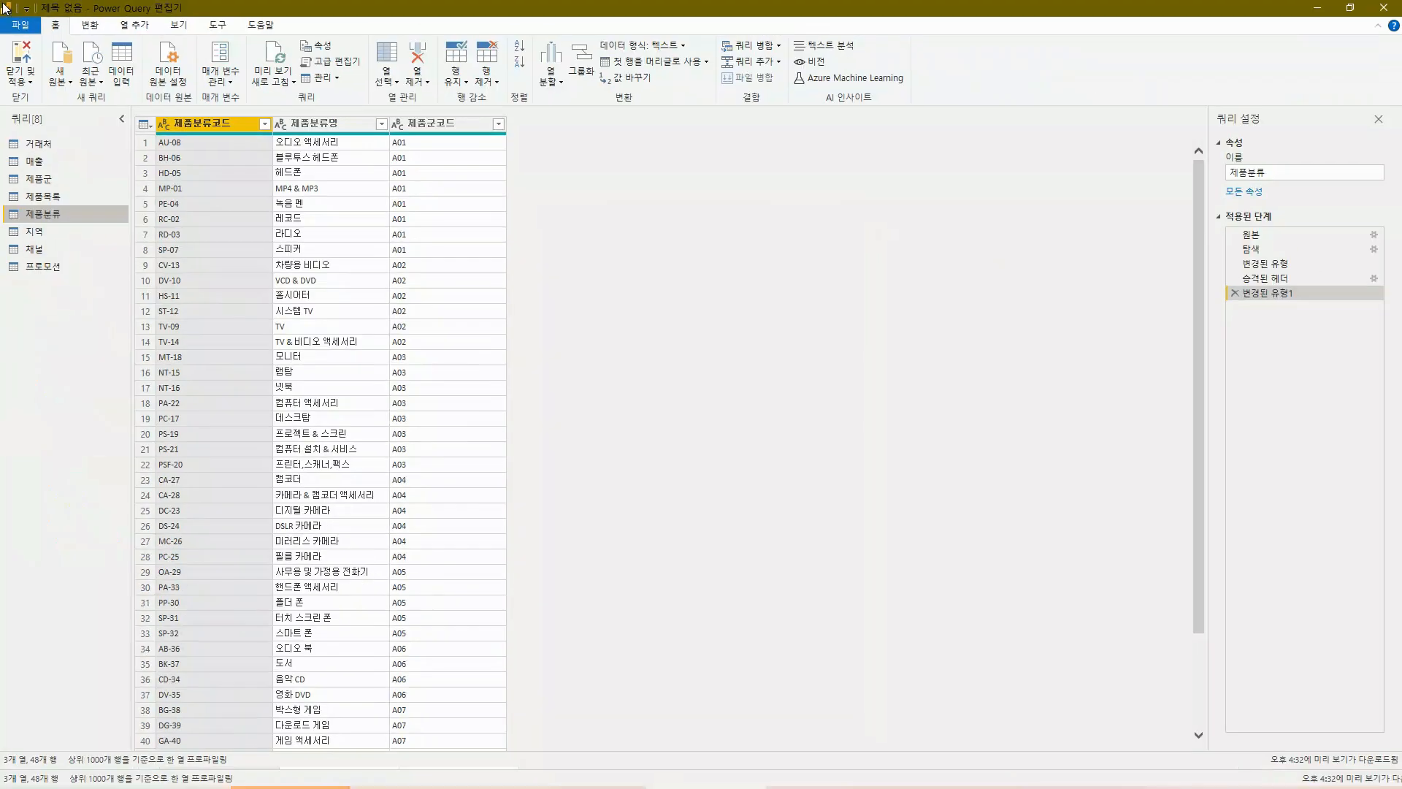
{"action": "left_click", "coordinate": [545, 775]}
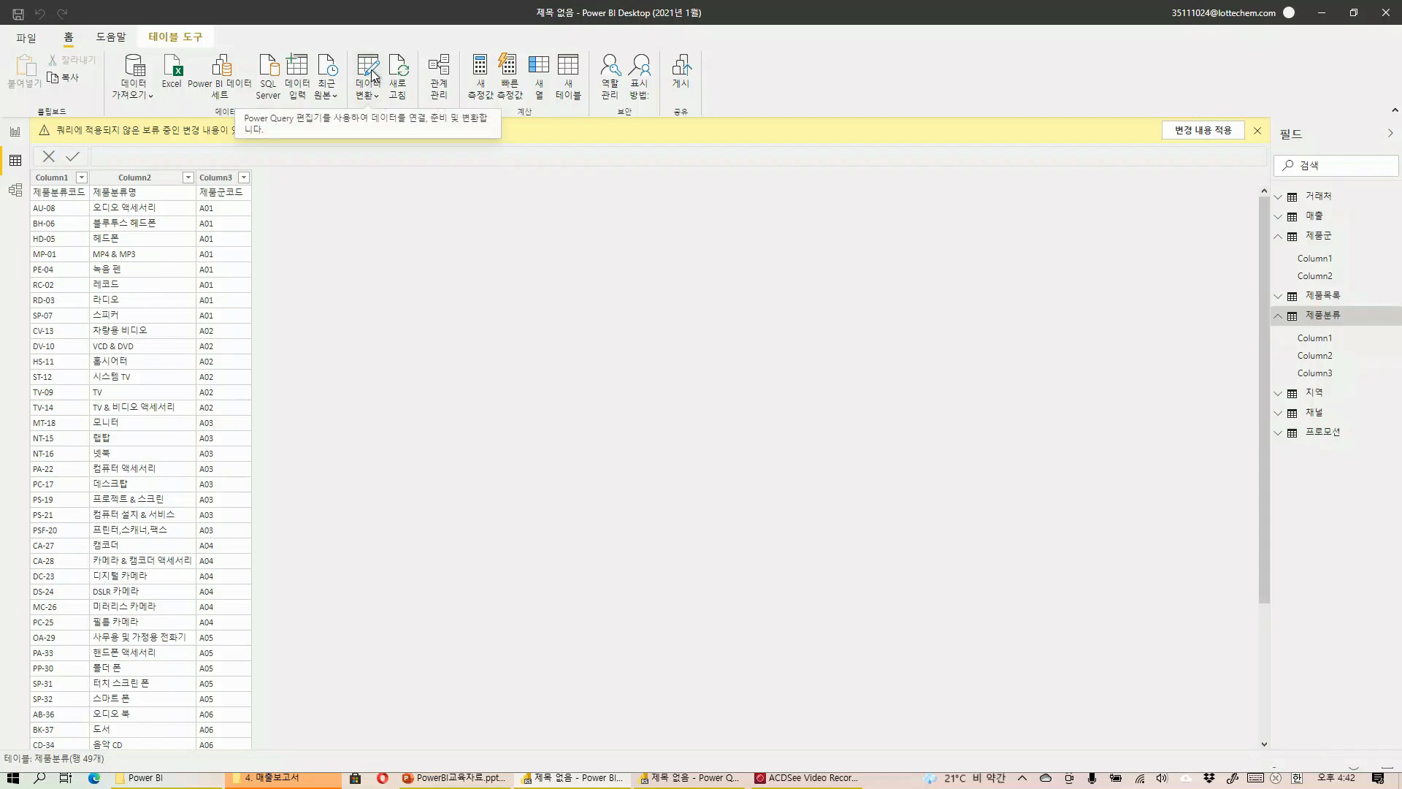
Return to the Power Query editor and close it, applying the pending header changes to the data model
{"action": "key", "text": "alt+Tab"}
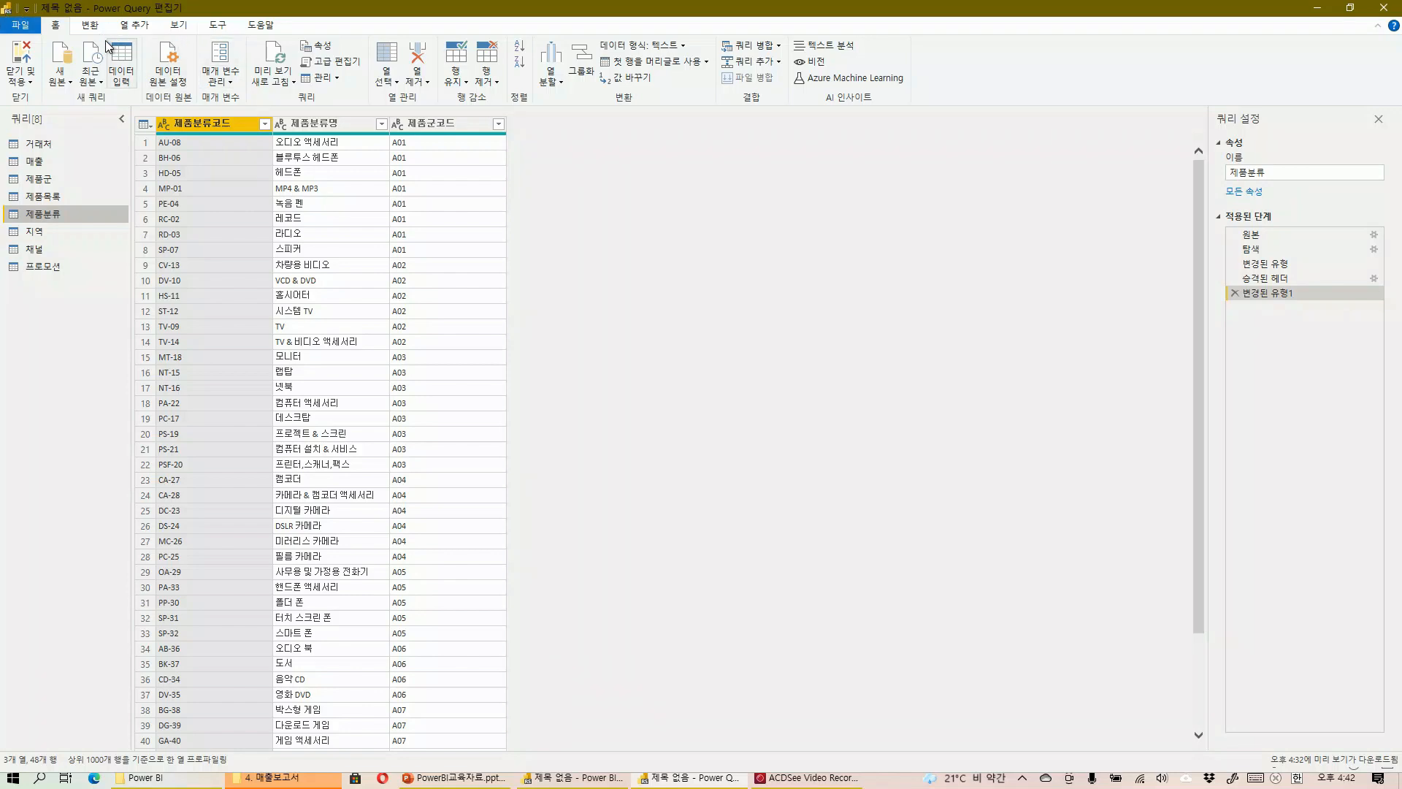
{"action": "left_click", "coordinate": [90, 25]}
{"action": "left_click", "coordinate": [65, 28]}
{"action": "left_click", "coordinate": [96, 27]}
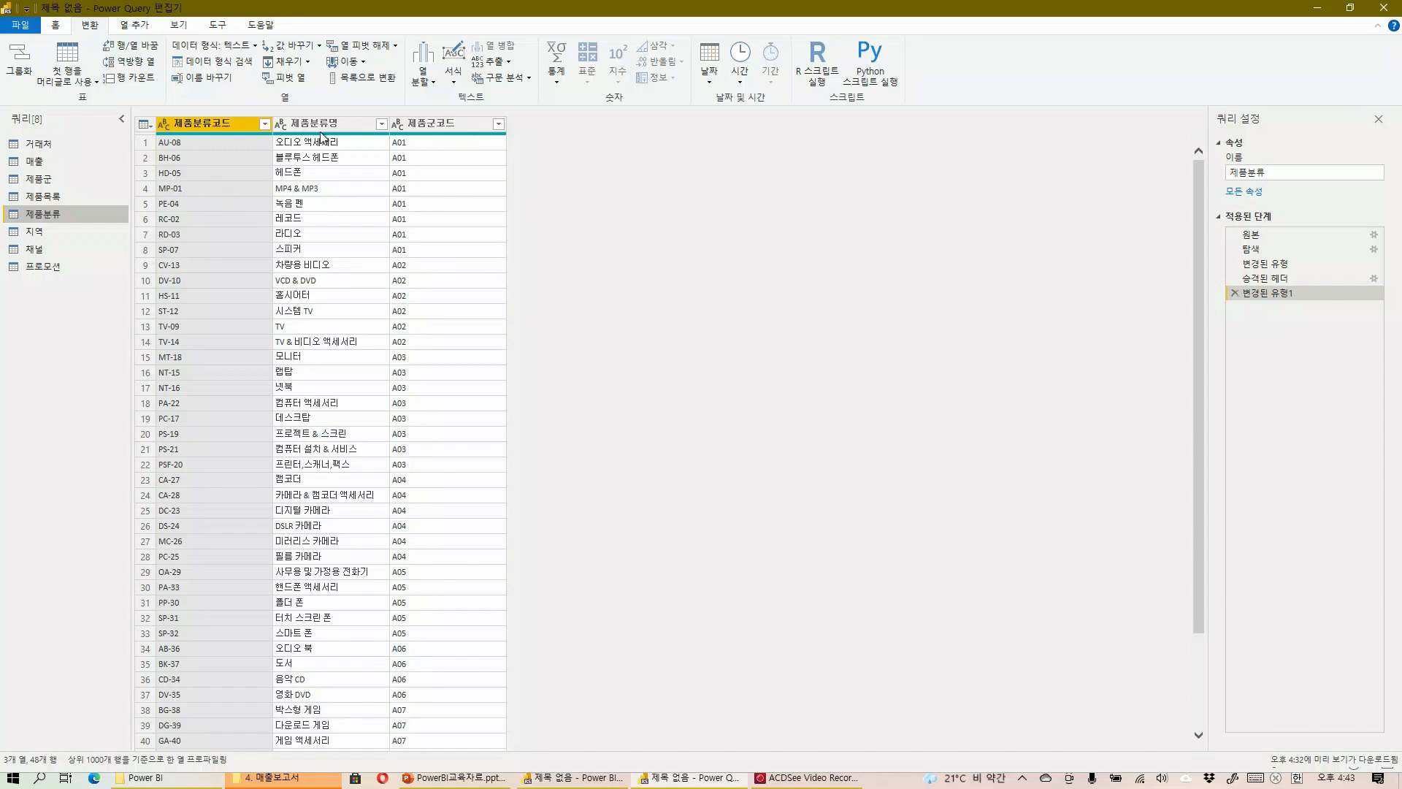
{"action": "left_click", "coordinate": [56, 27]}
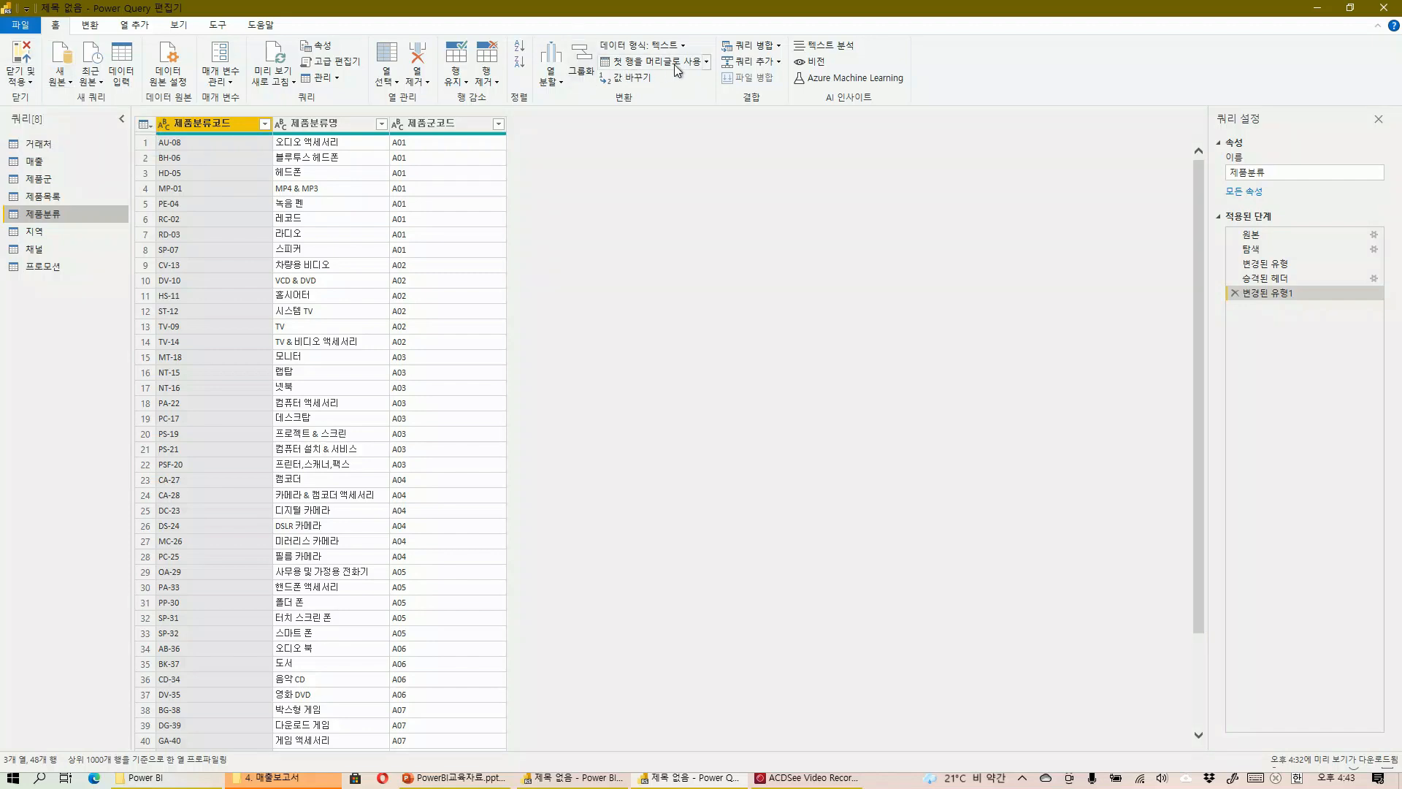
{"action": "left_click", "coordinate": [22, 56]}
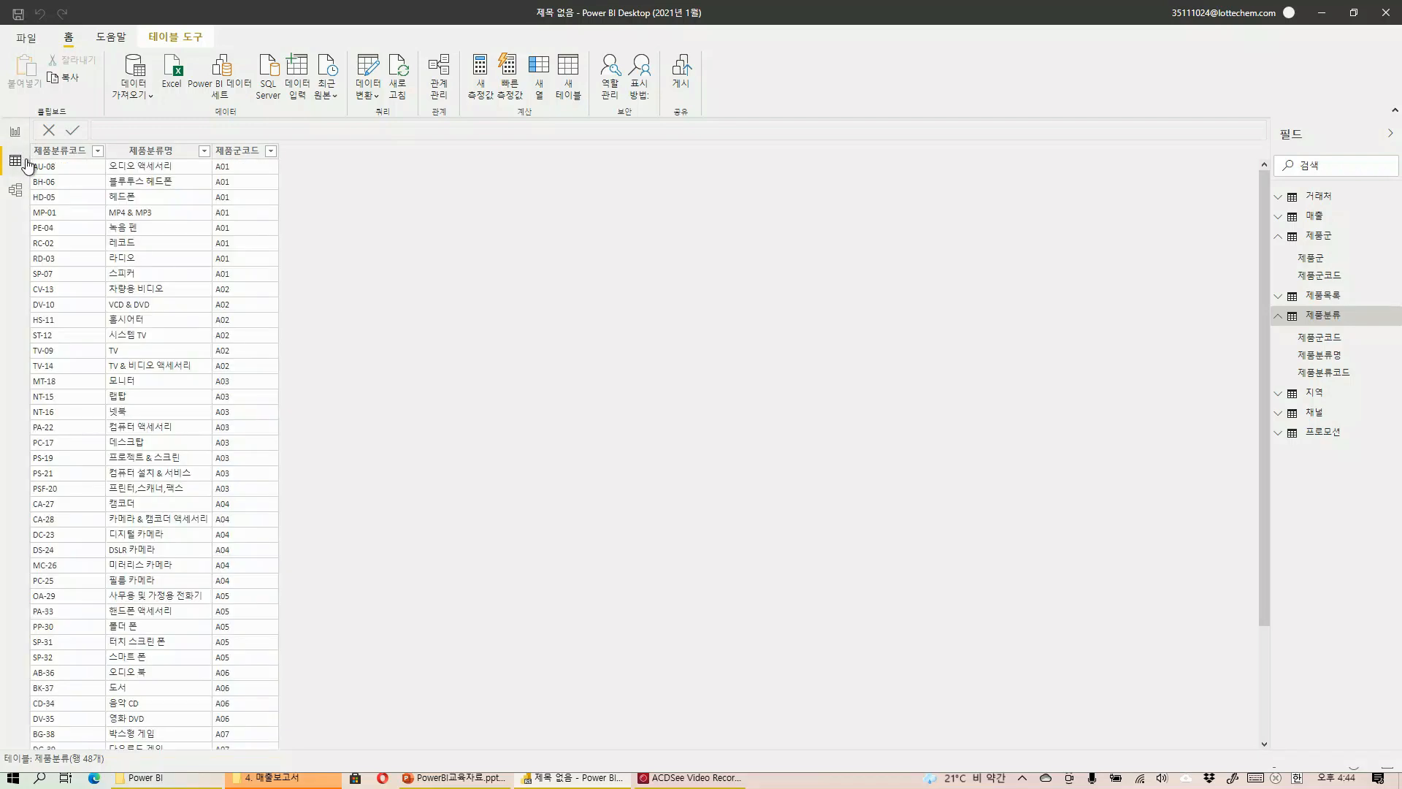
Check the column headers of the 제품분류 and 제품군 tables in the data view
{"action": "left_click", "coordinate": [50, 151]}
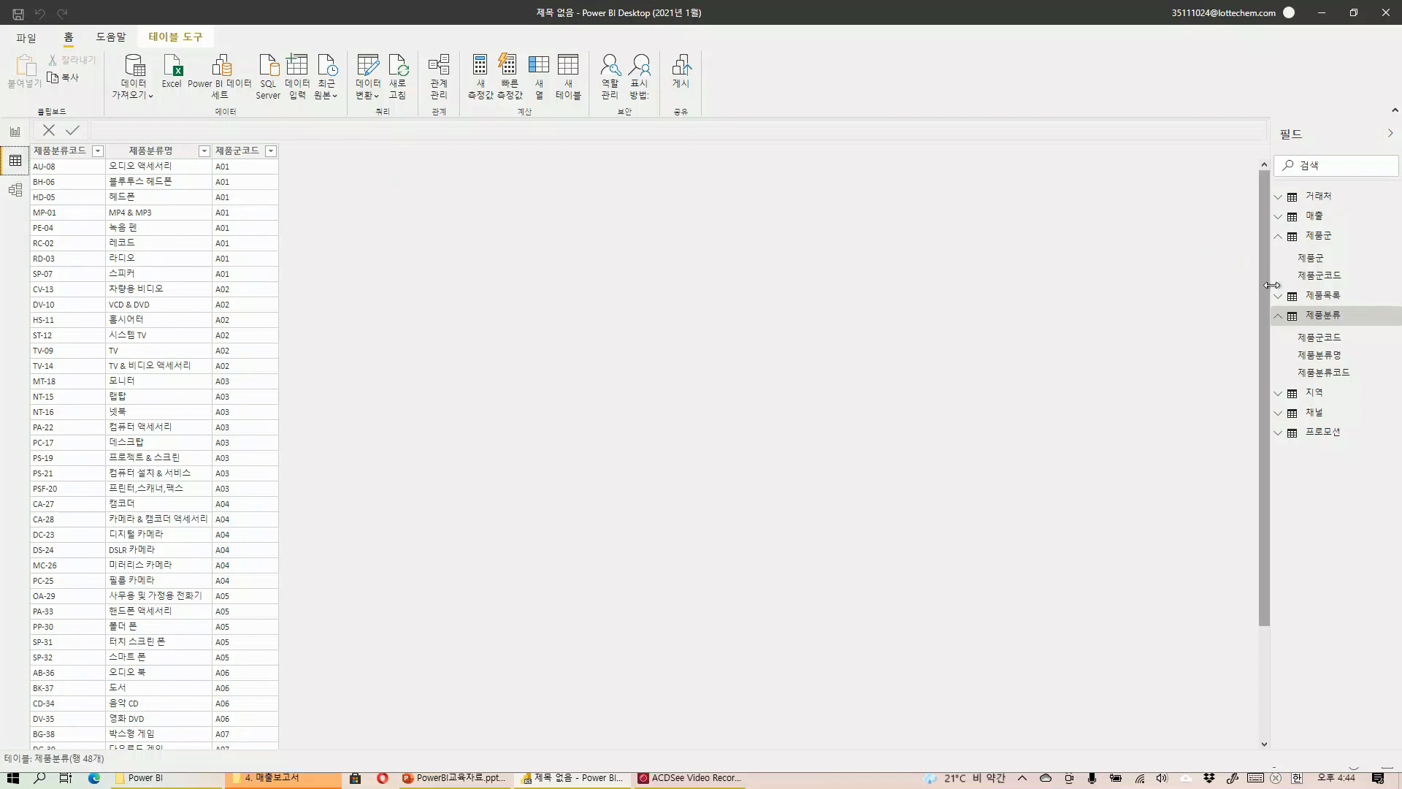
{"action": "left_click", "coordinate": [1319, 236]}
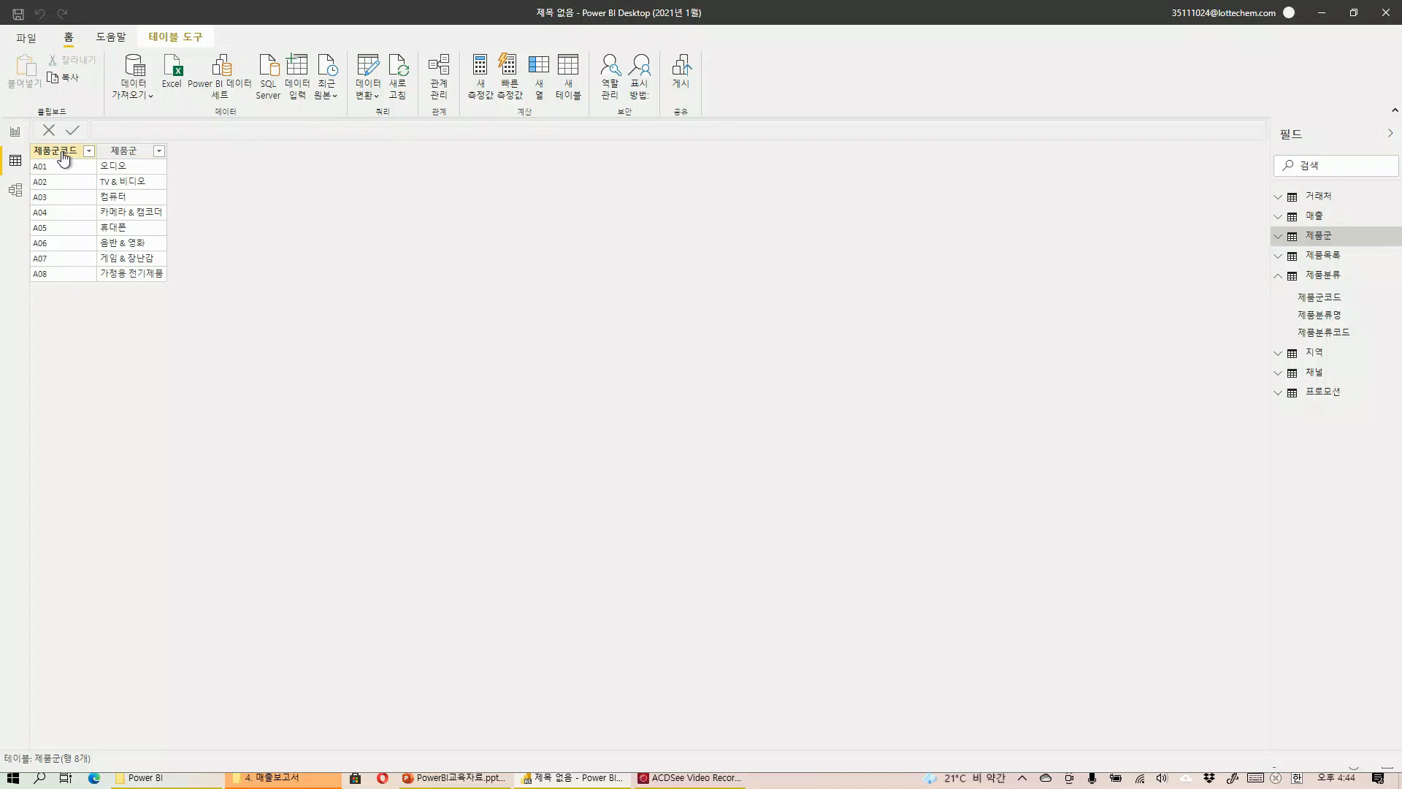
{"action": "left_click", "coordinate": [1335, 276]}
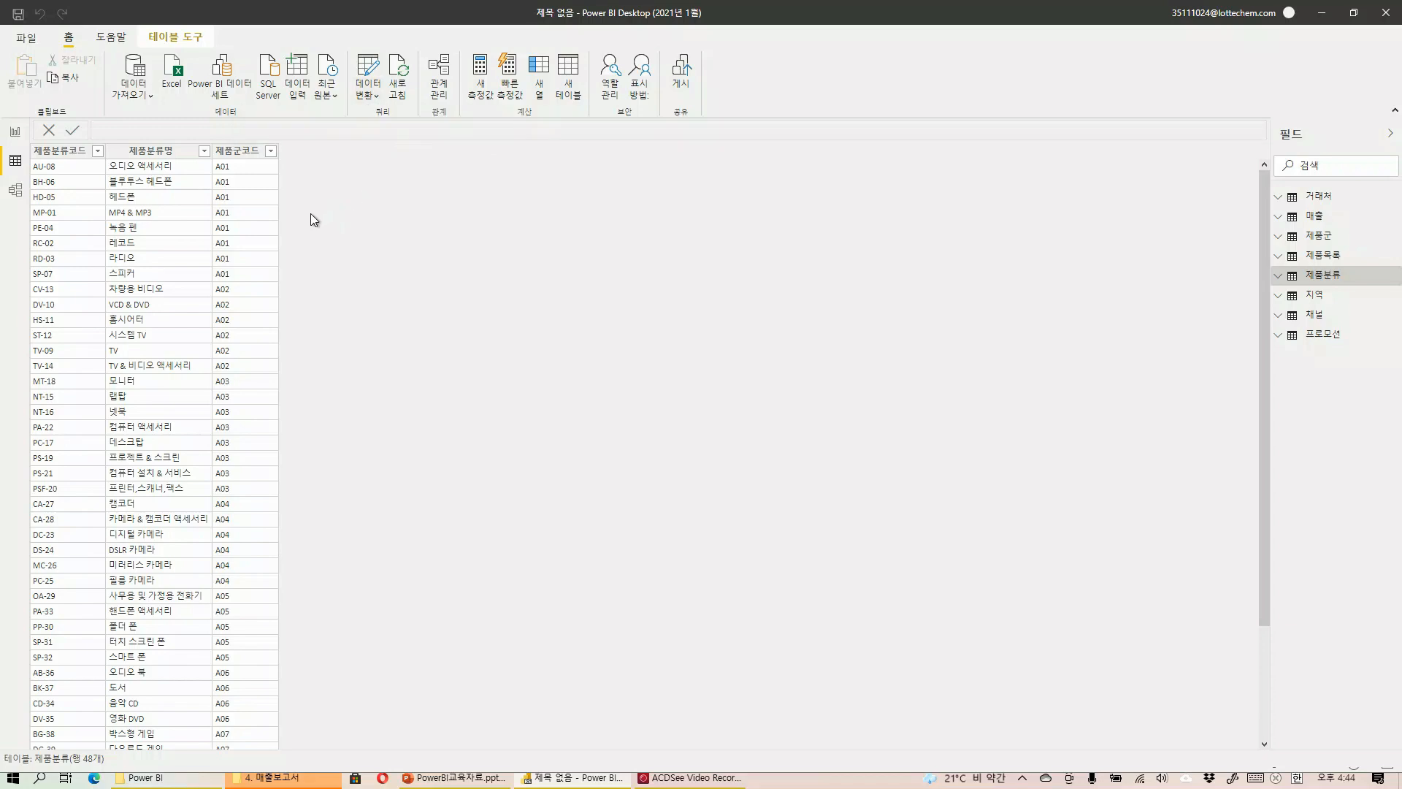
Open the model view and examine the relationships between all tables at a slightly reduced zoom
{"action": "left_click", "coordinate": [15, 191]}
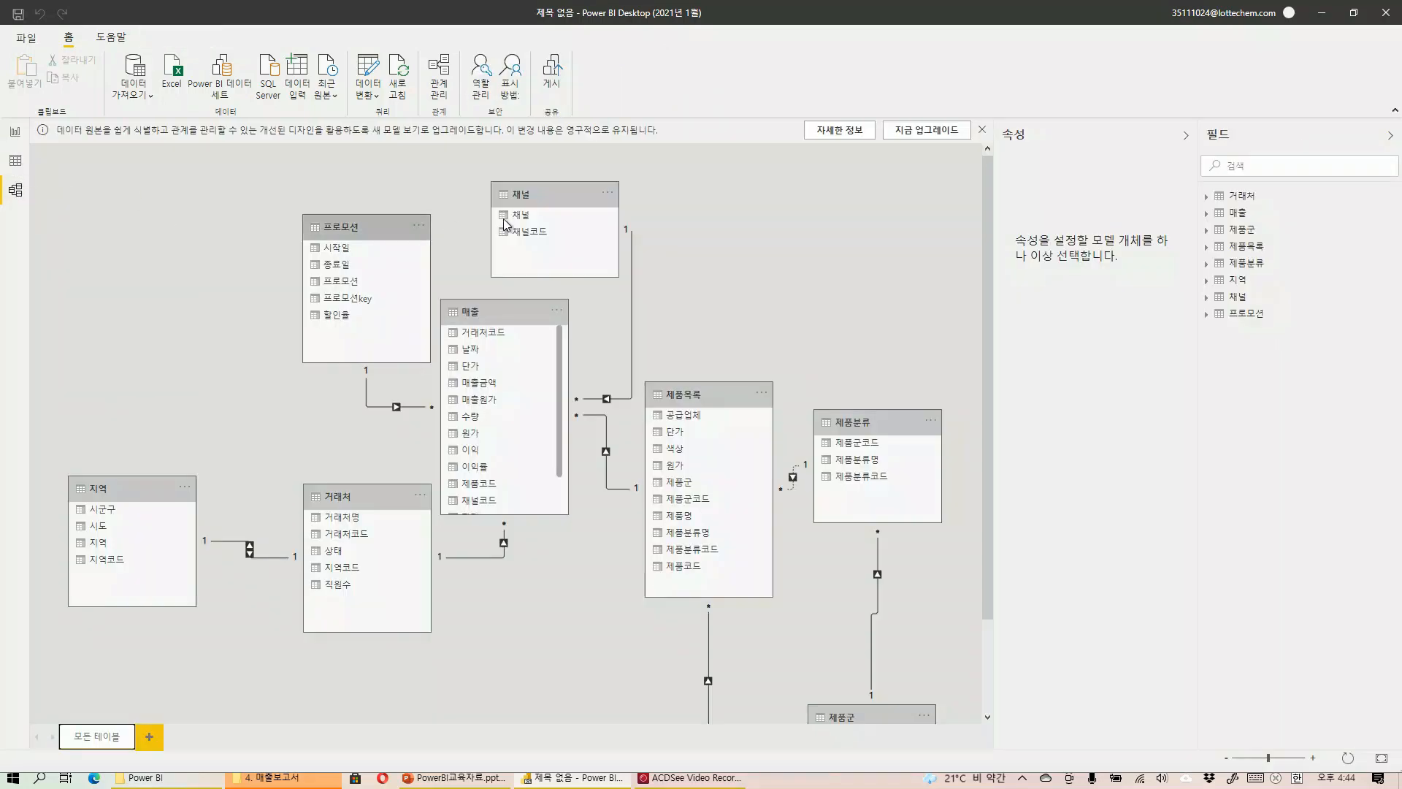
{"action": "left_click_drag", "start_coordinate": [992, 361], "coordinate": [995, 416]}
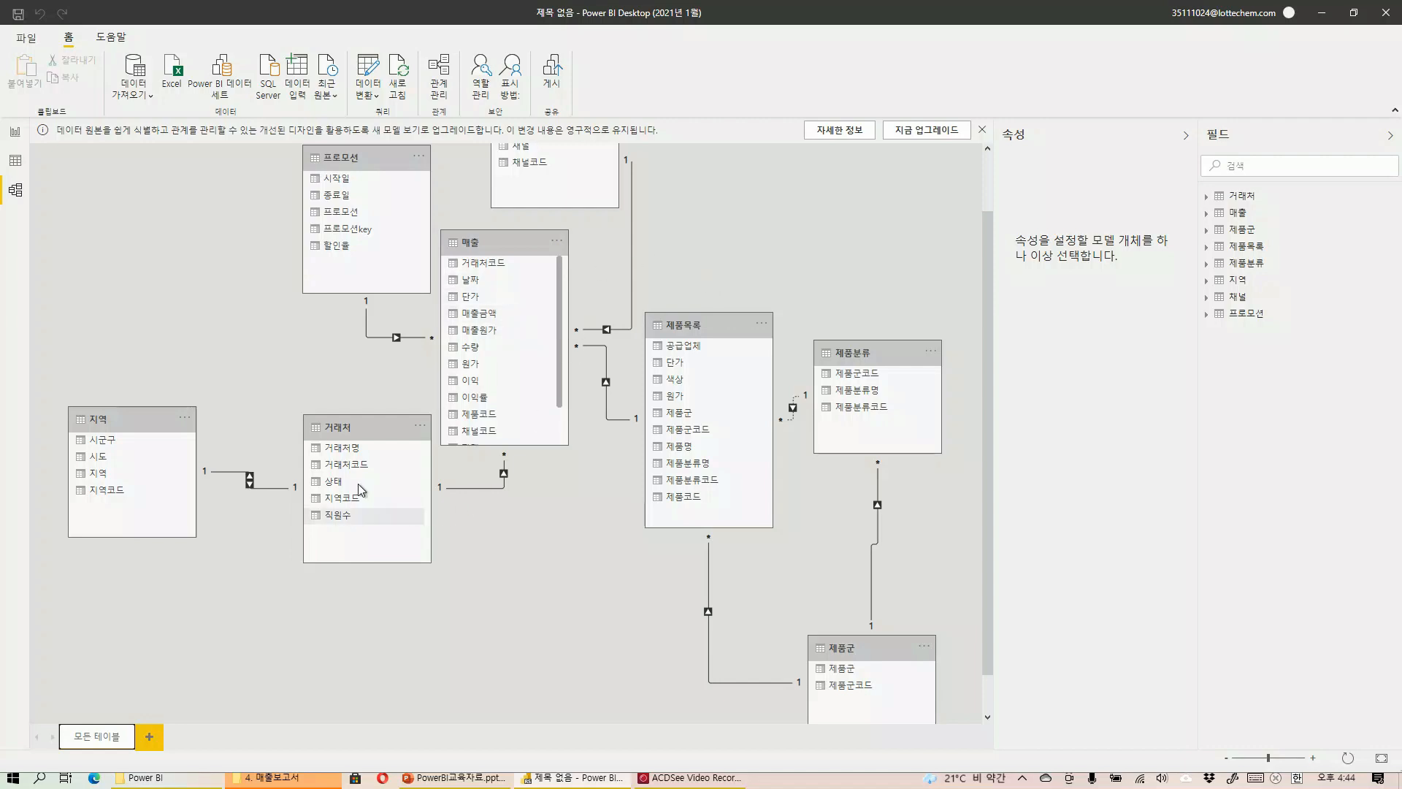
{"action": "scroll", "coordinate": [838, 259], "scroll_direction": "down", "scroll_amount": 1}
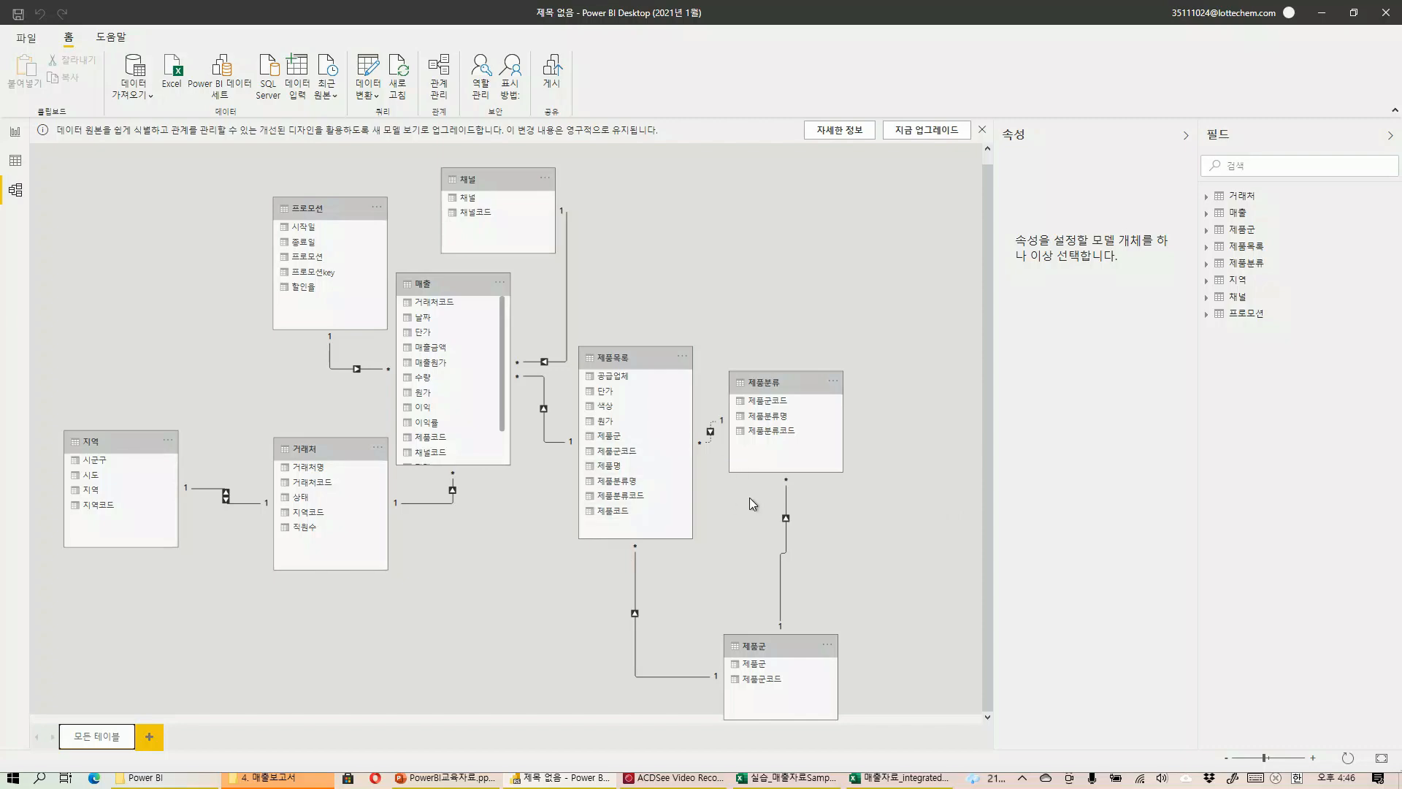
Switch to the 실습_매출자료Sample.xlsx workbook in Excel and inspect the first sale's date, promotion, channel, customer and product codes on the 매출 sheet
{"action": "left_click", "coordinate": [788, 778]}
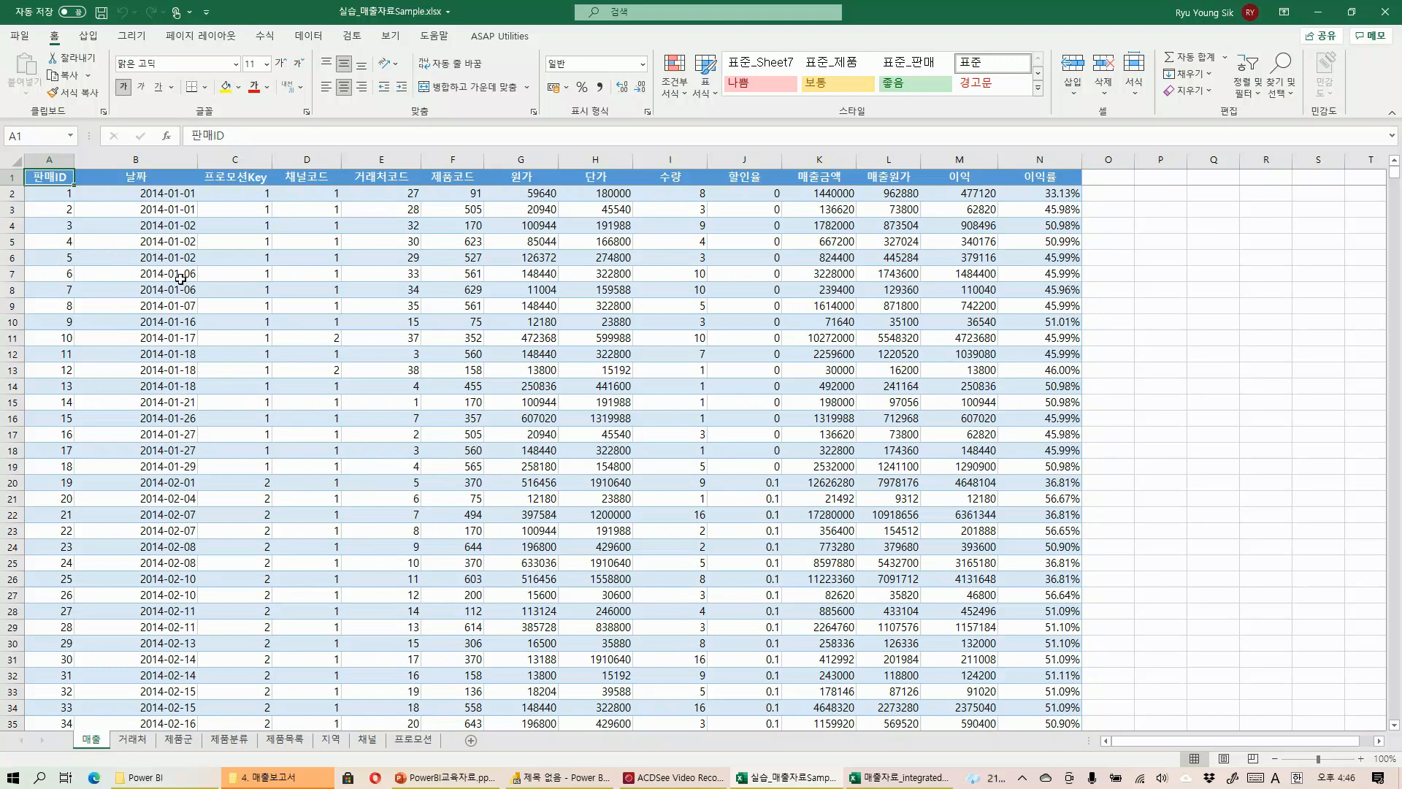
{"action": "left_click", "coordinate": [175, 195]}
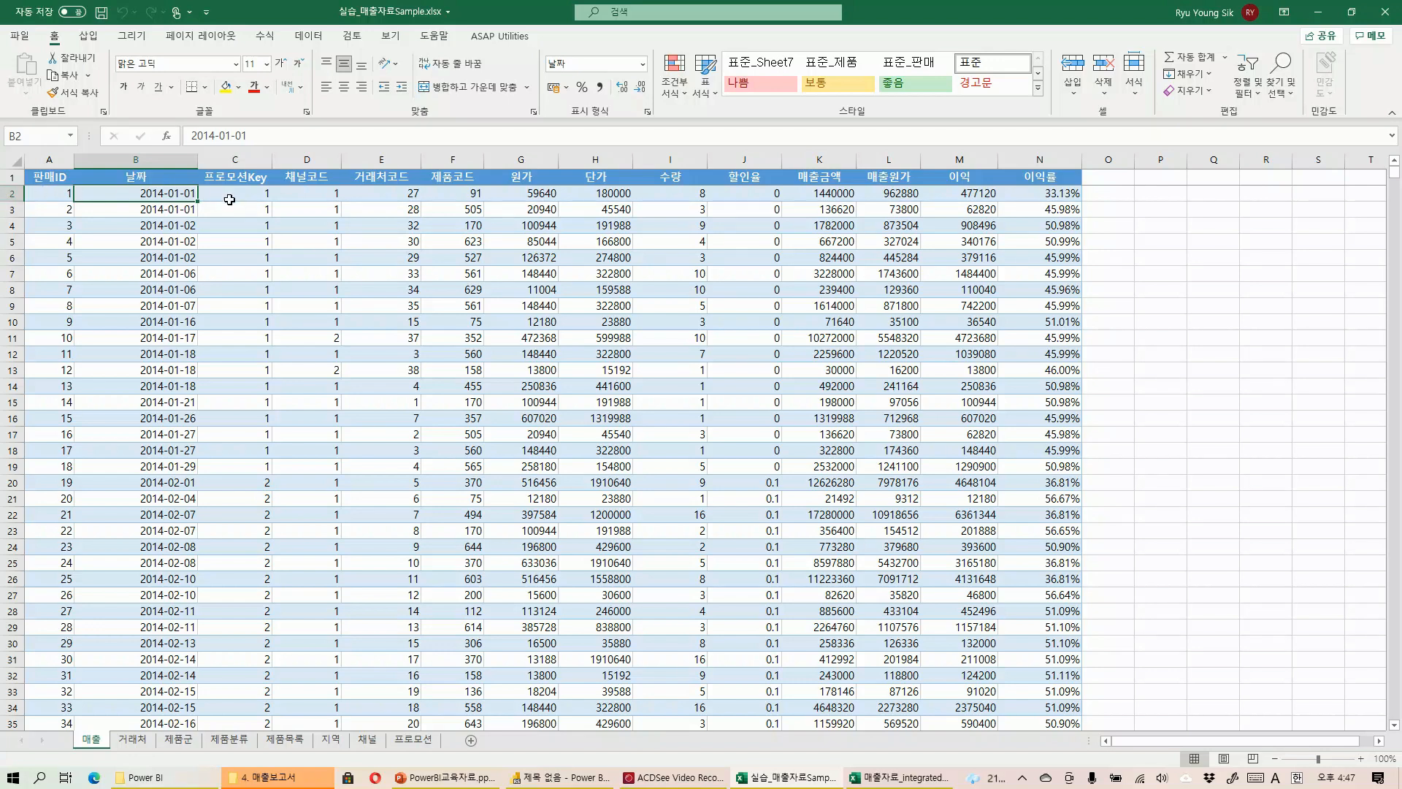
{"action": "left_click", "coordinate": [250, 196]}
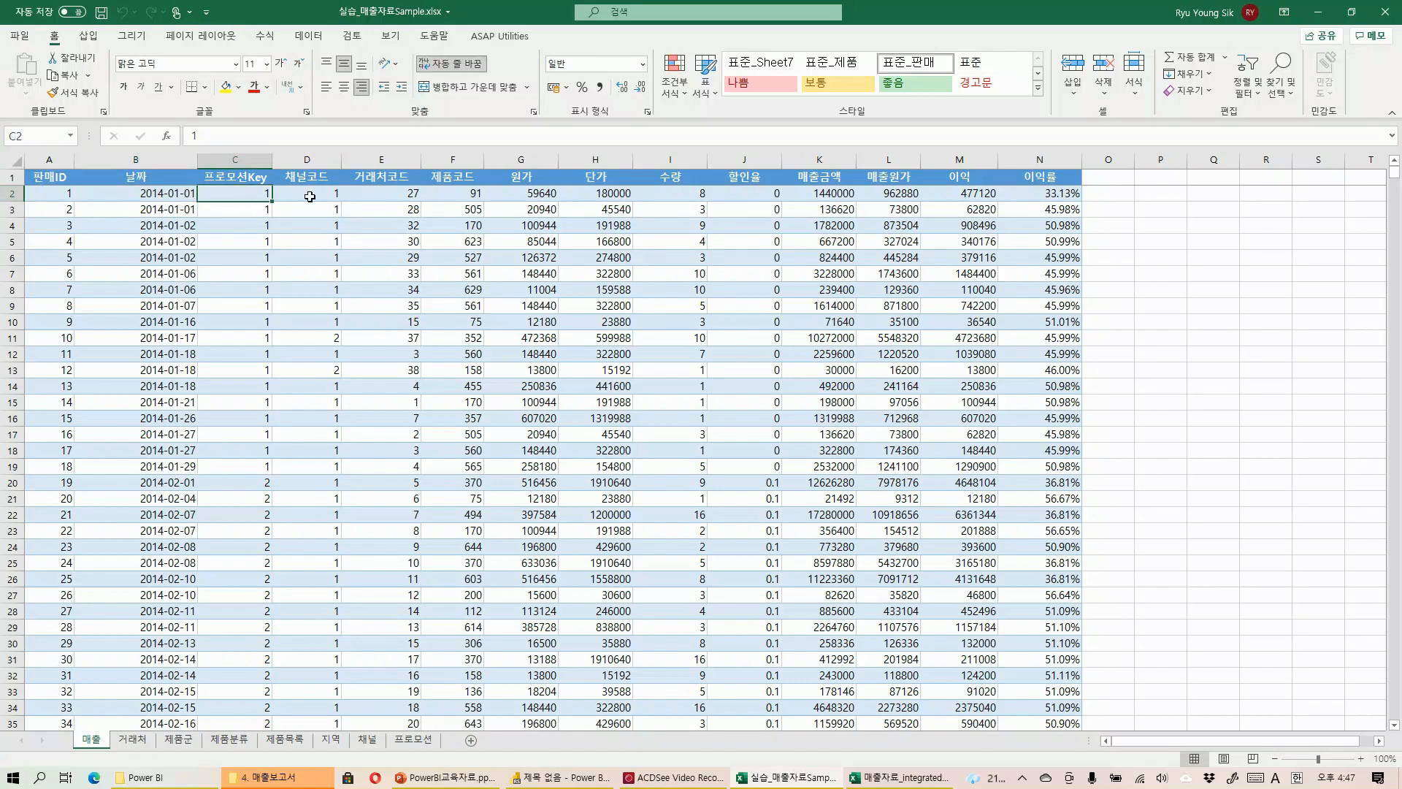
{"action": "left_click", "coordinate": [327, 196]}
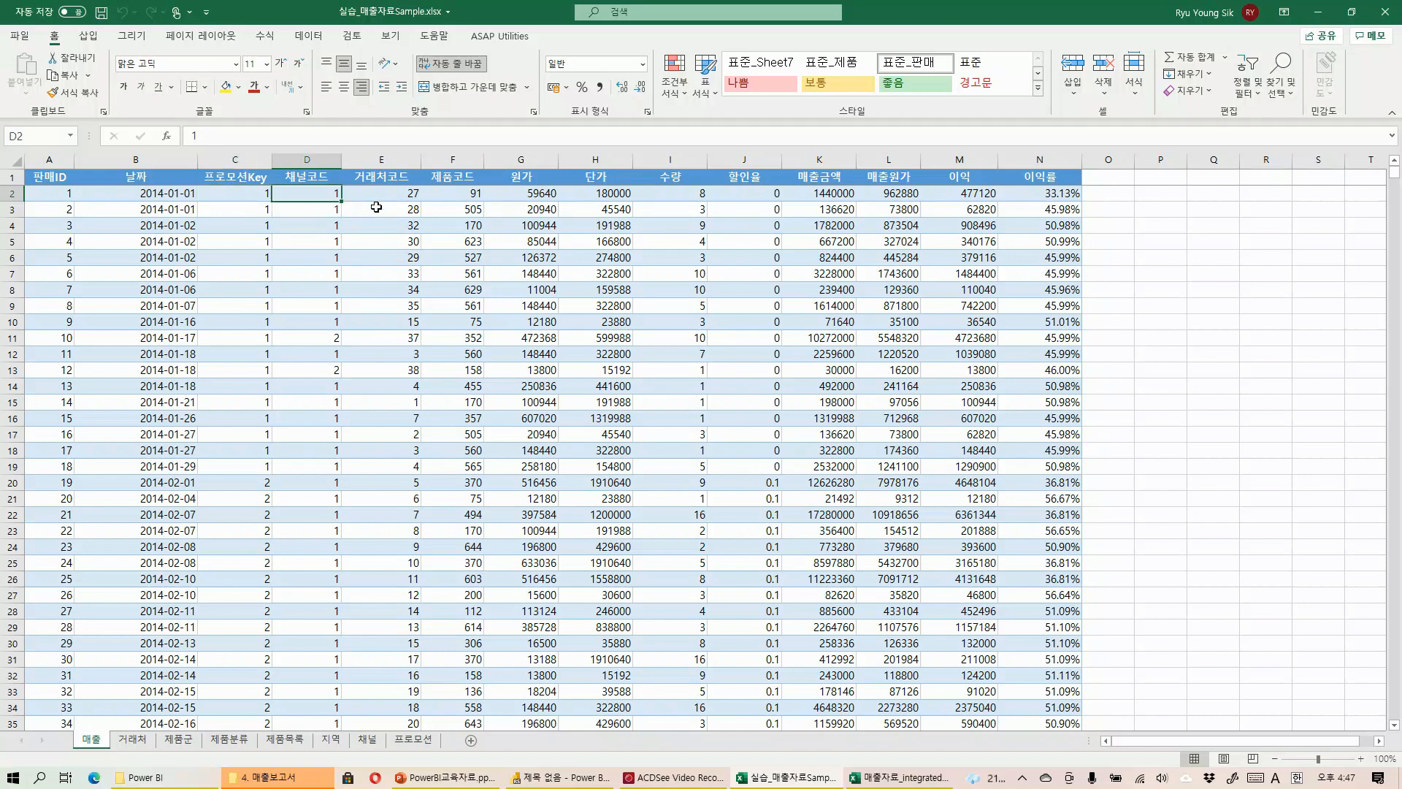
{"action": "key", "text": "Right"}
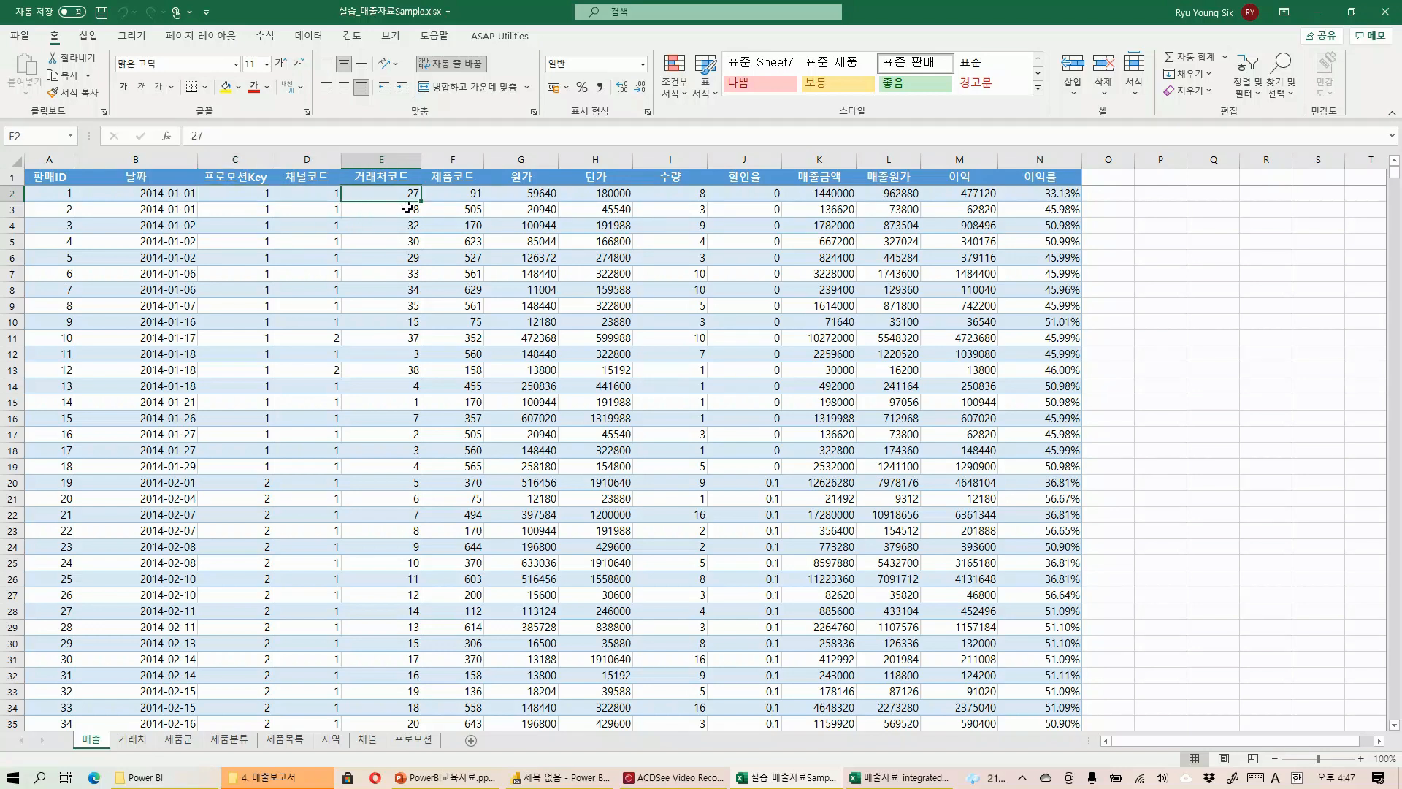
{"action": "left_click", "coordinate": [451, 195]}
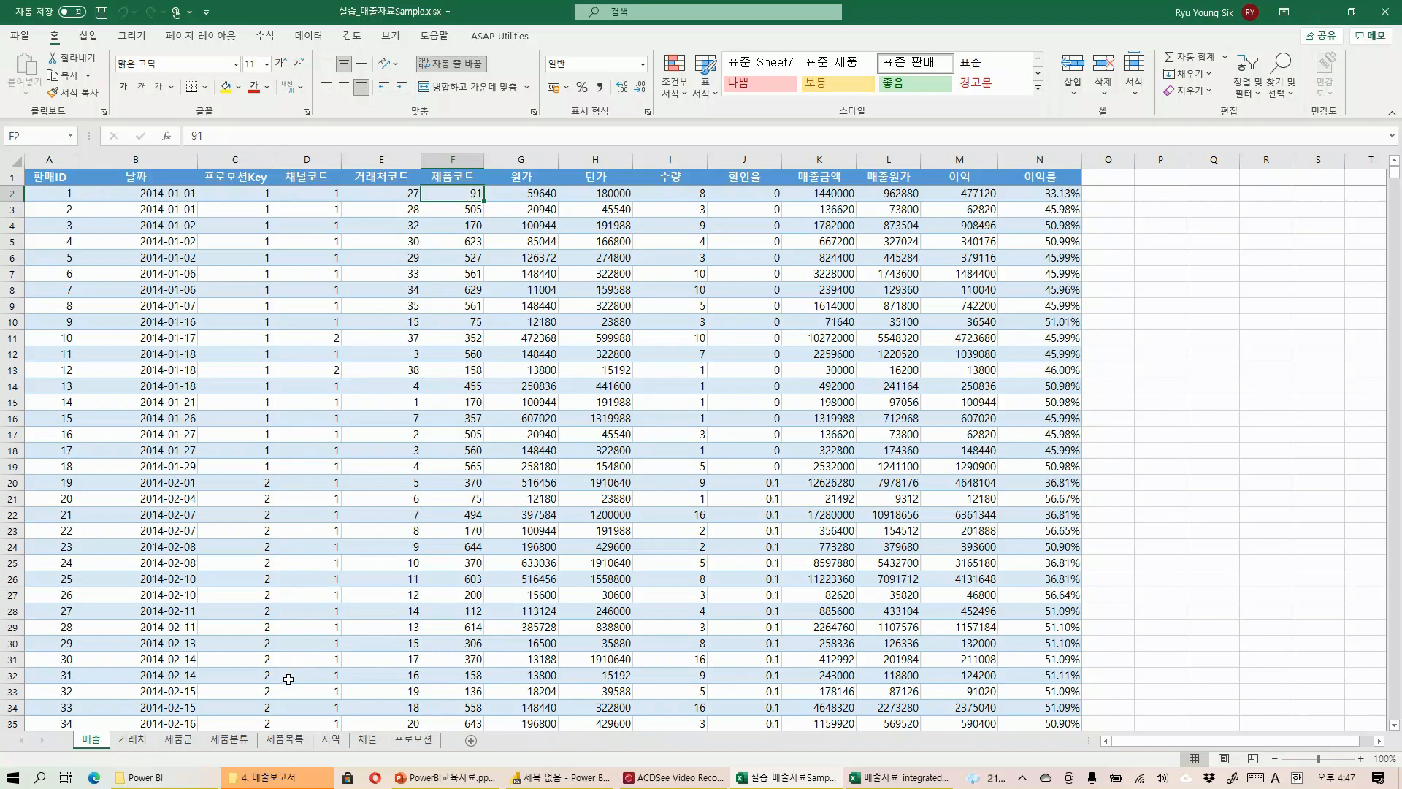
Look up product code 91 on the 제품목록 sheet and highlight its row
{"action": "left_click", "coordinate": [290, 741]}
{"action": "scroll", "coordinate": [57, 421], "scroll_direction": "down", "scroll_amount": 20}
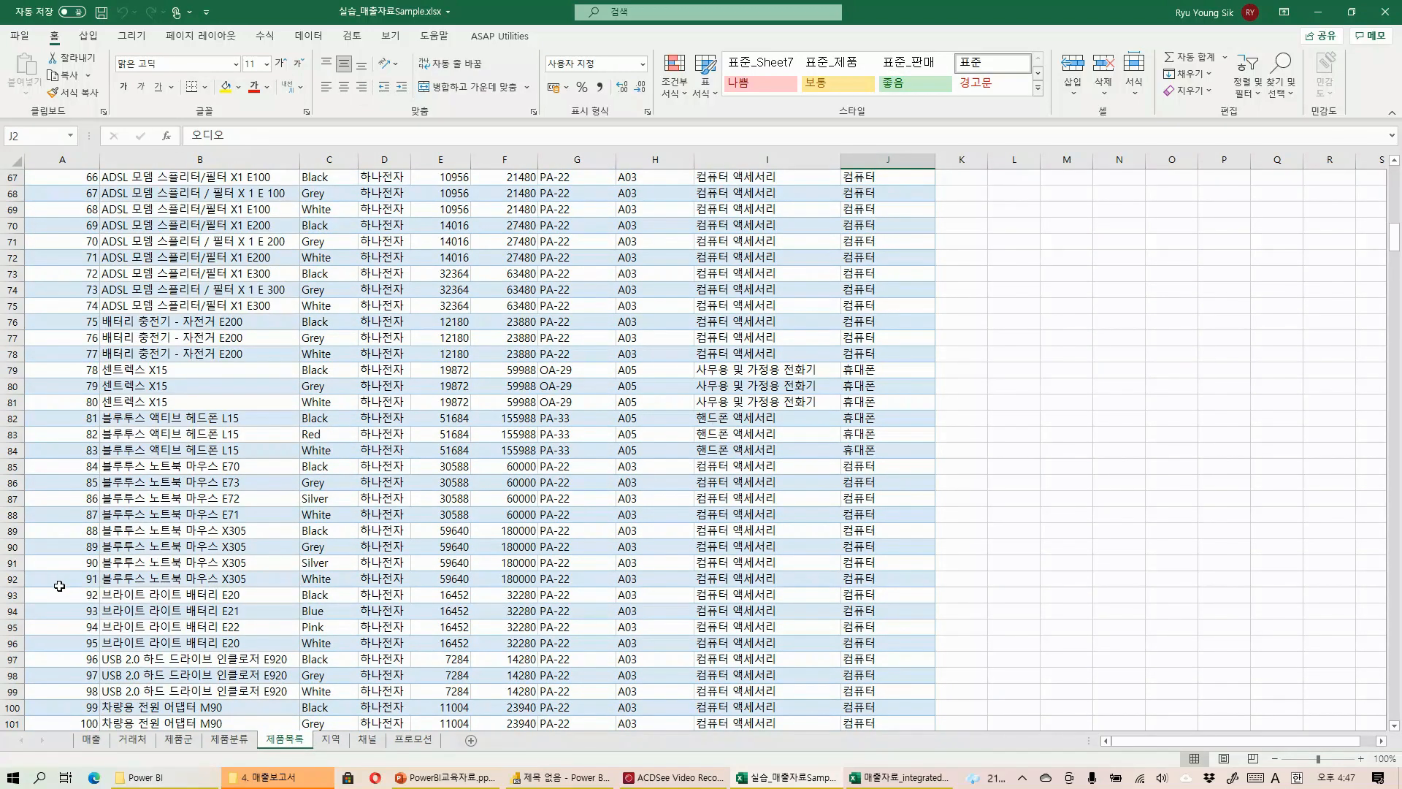
{"action": "left_click", "coordinate": [15, 578]}
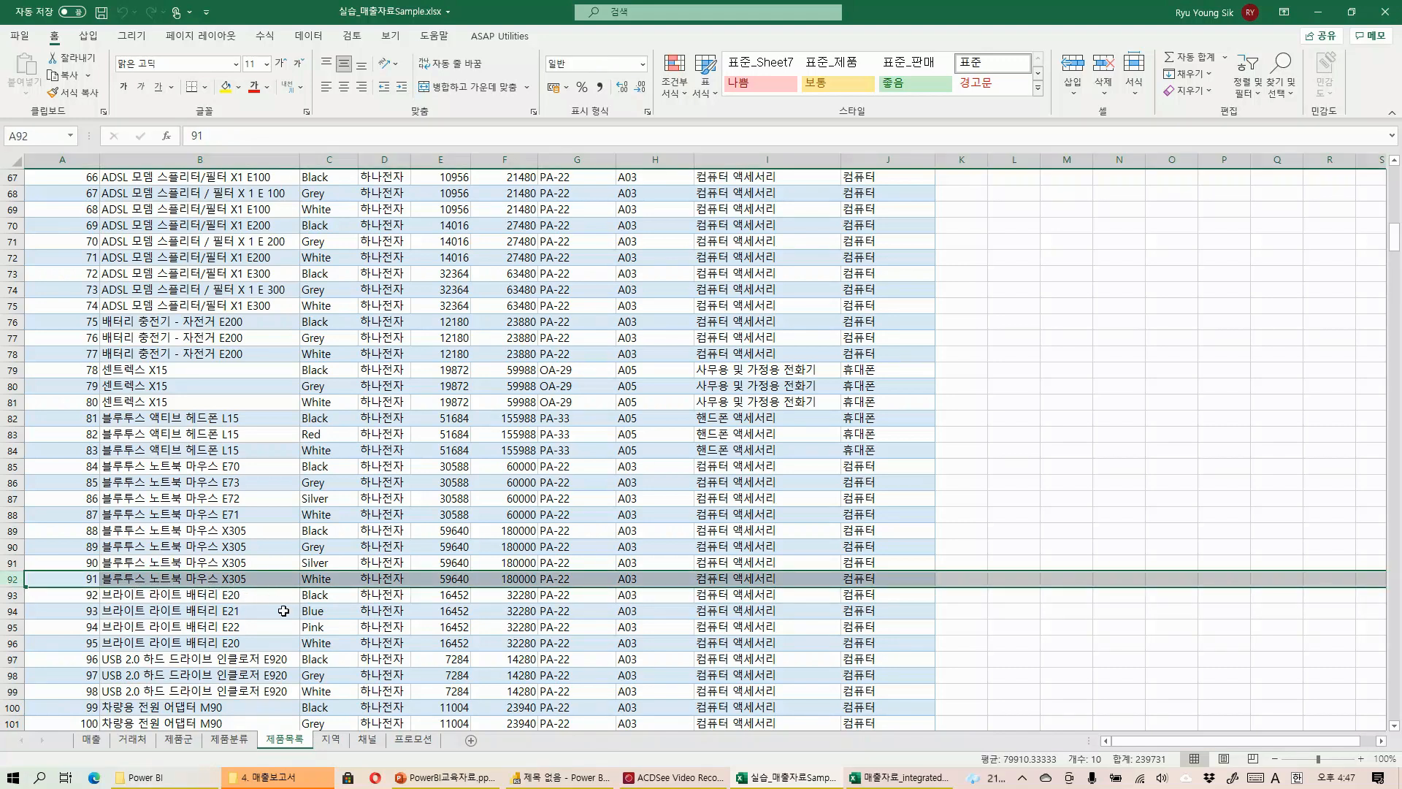
{"action": "scroll", "coordinate": [482, 570], "scroll_direction": "up", "scroll_amount": 20}
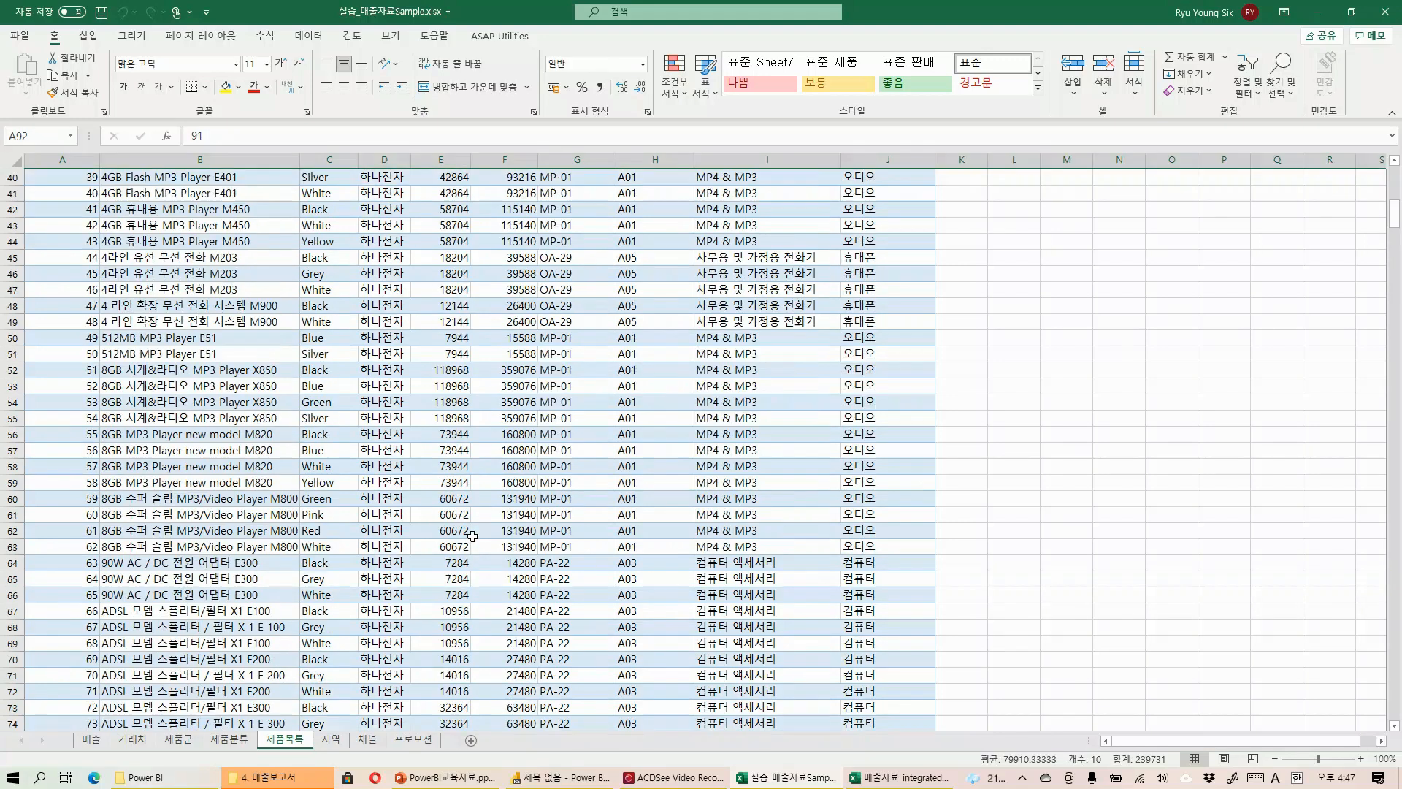
{"action": "scroll", "coordinate": [527, 231], "scroll_direction": "down", "scroll_amount": 20}
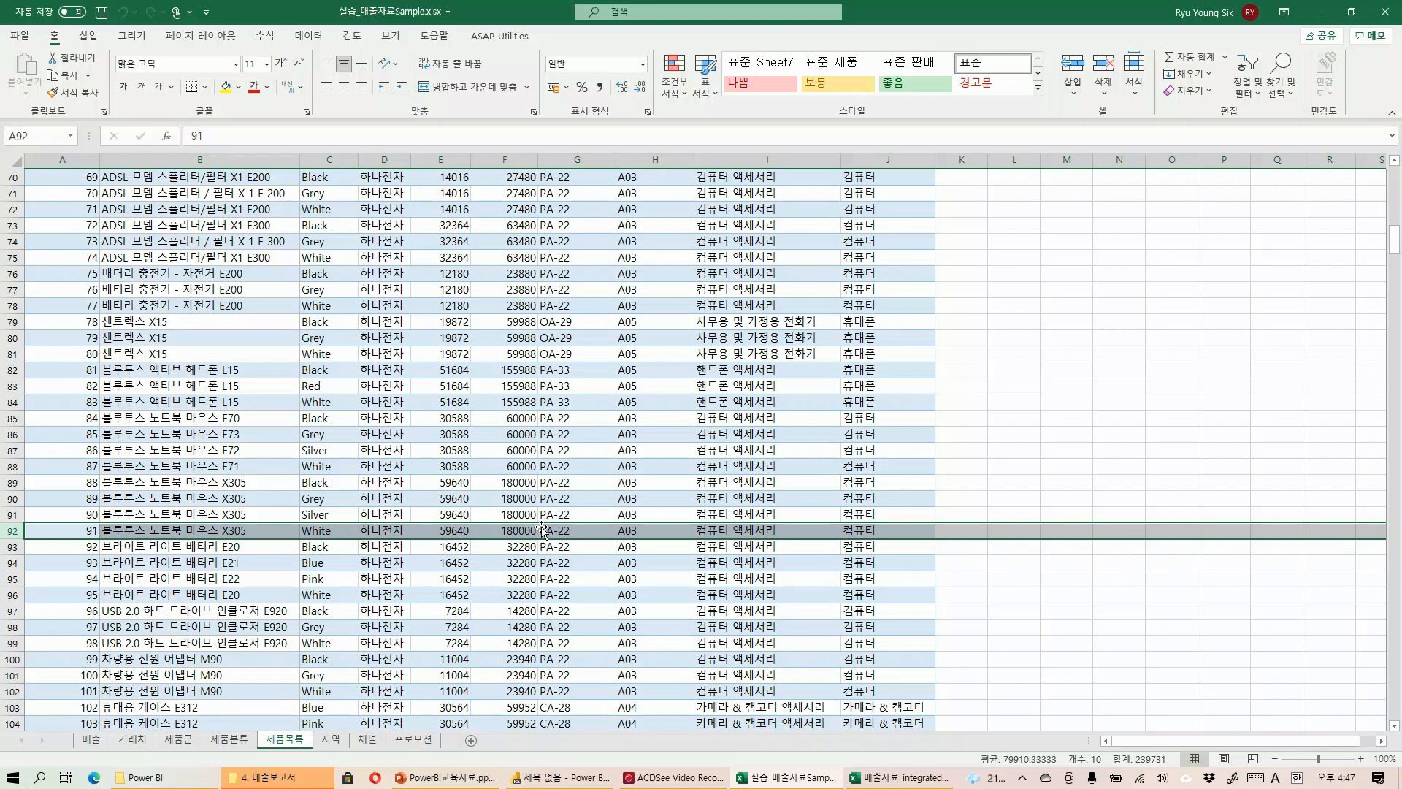
Take the first sale's 거래처코드 27 from the 매출 sheet and highlight the matching row on the 거래처 sheet
{"action": "left_click", "coordinate": [95, 740]}
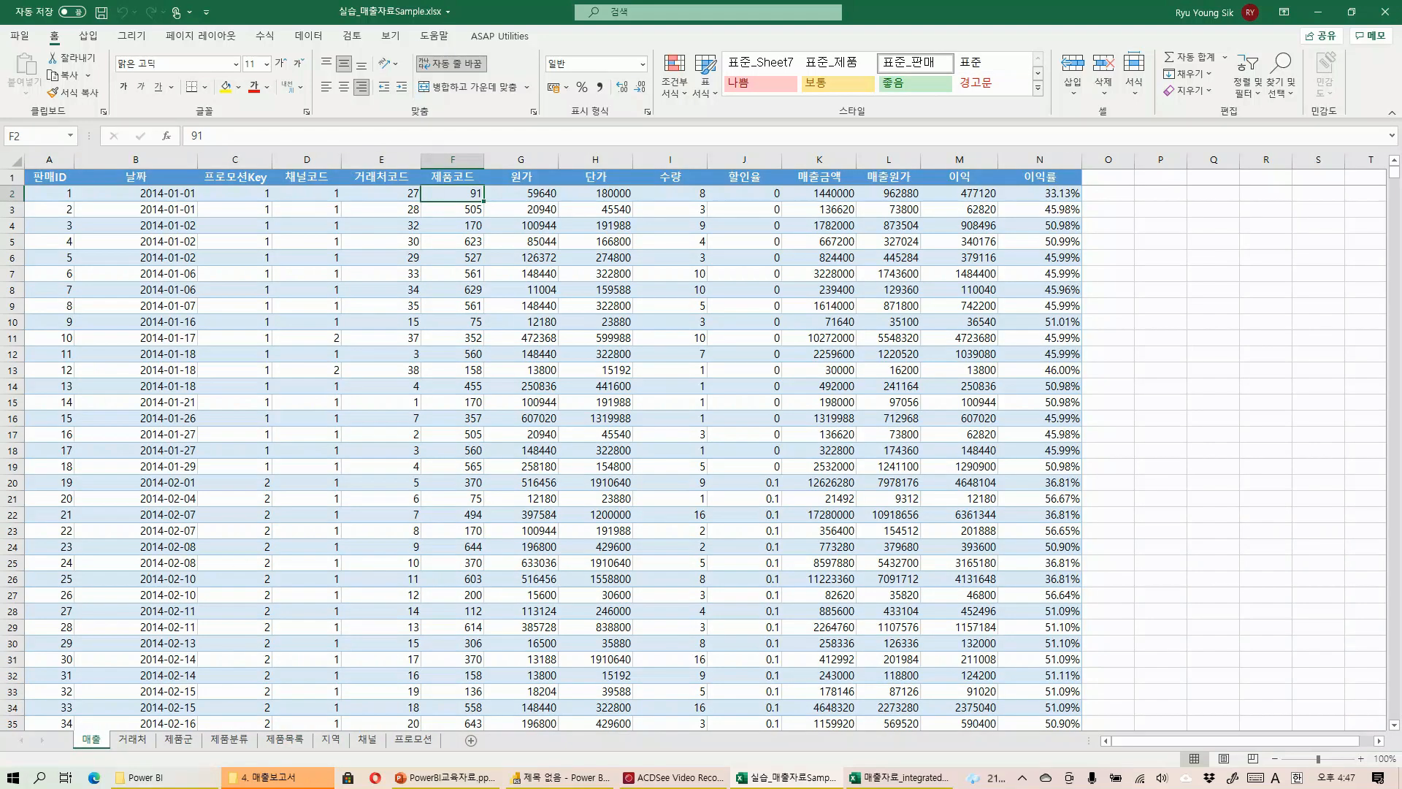
{"action": "left_click", "coordinate": [391, 194]}
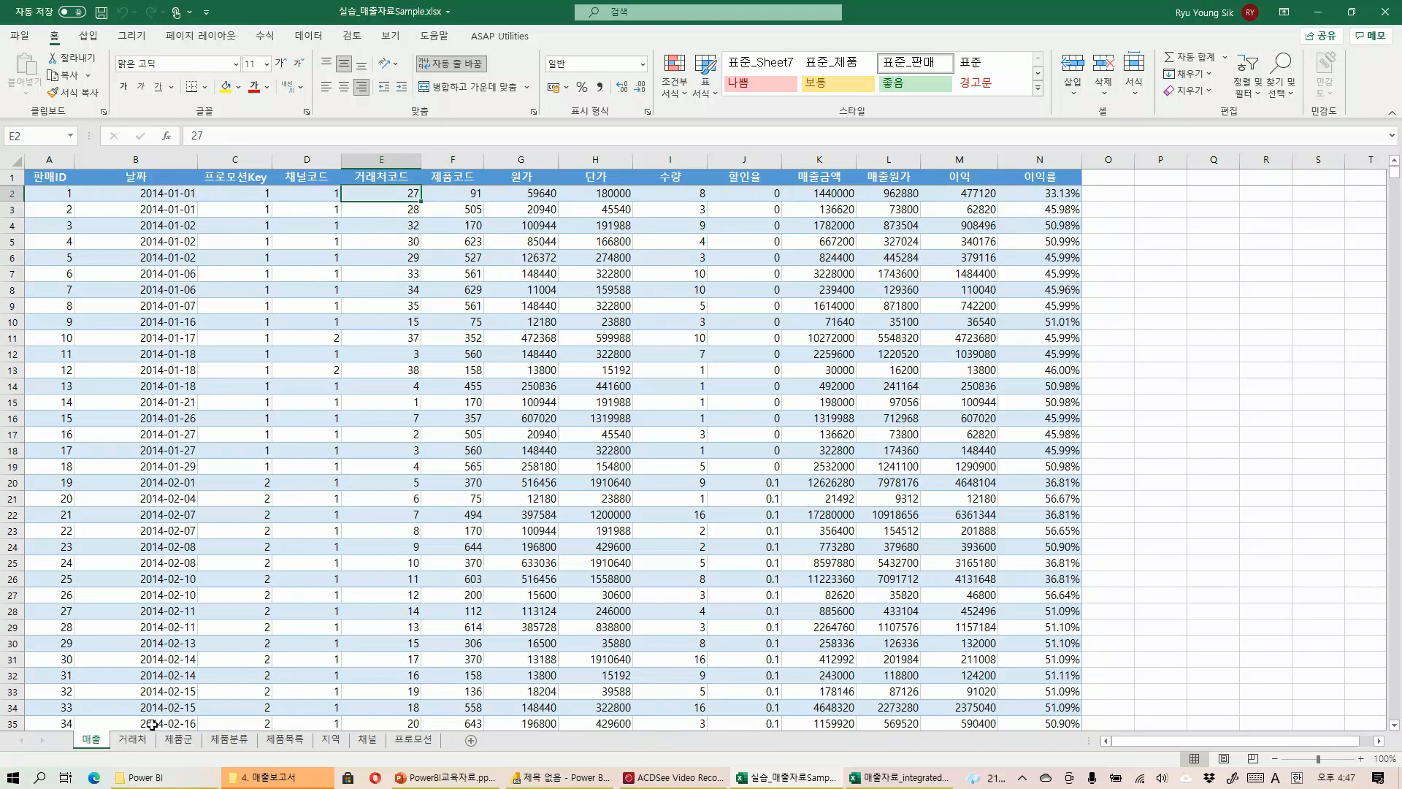
{"action": "left_click", "coordinate": [133, 740]}
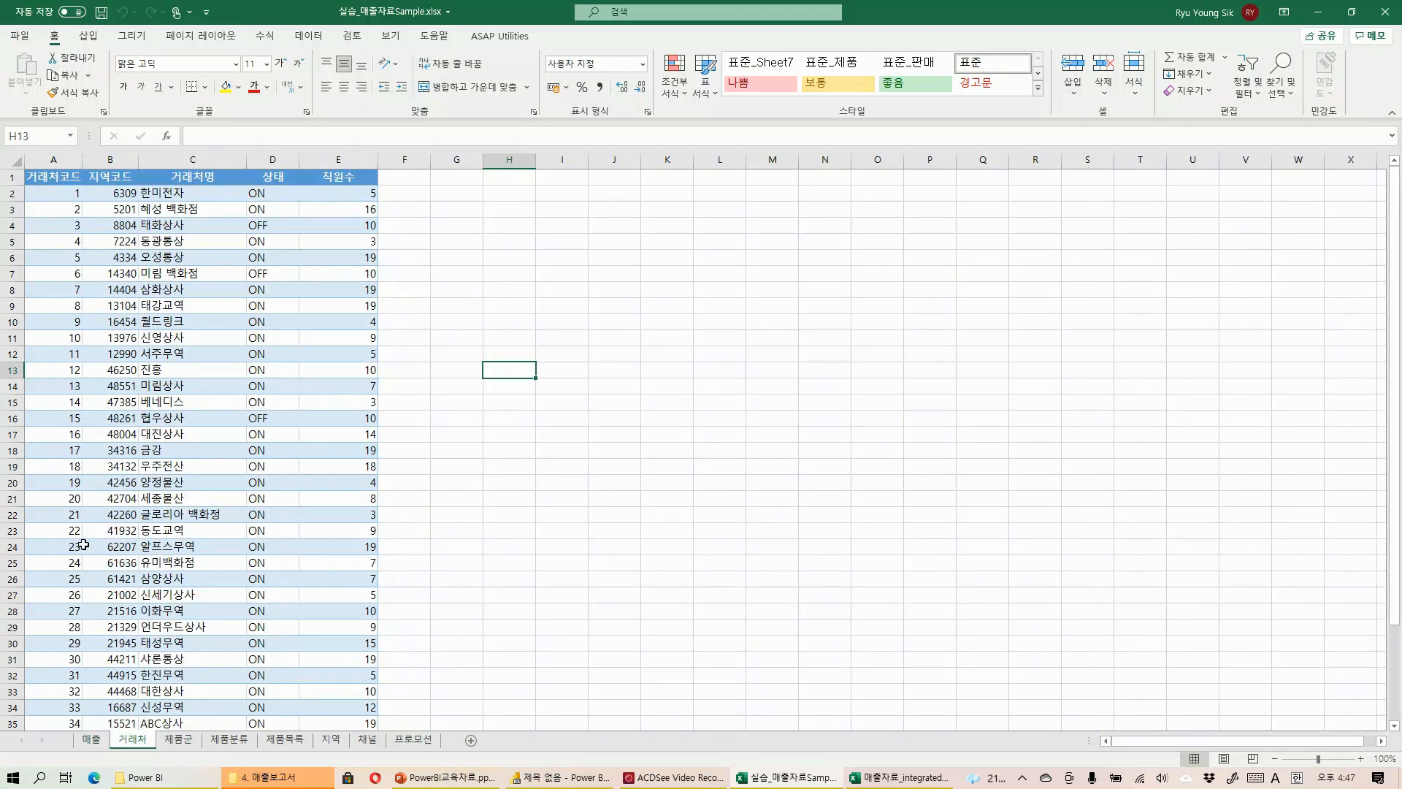
{"action": "left_click", "coordinate": [14, 612]}
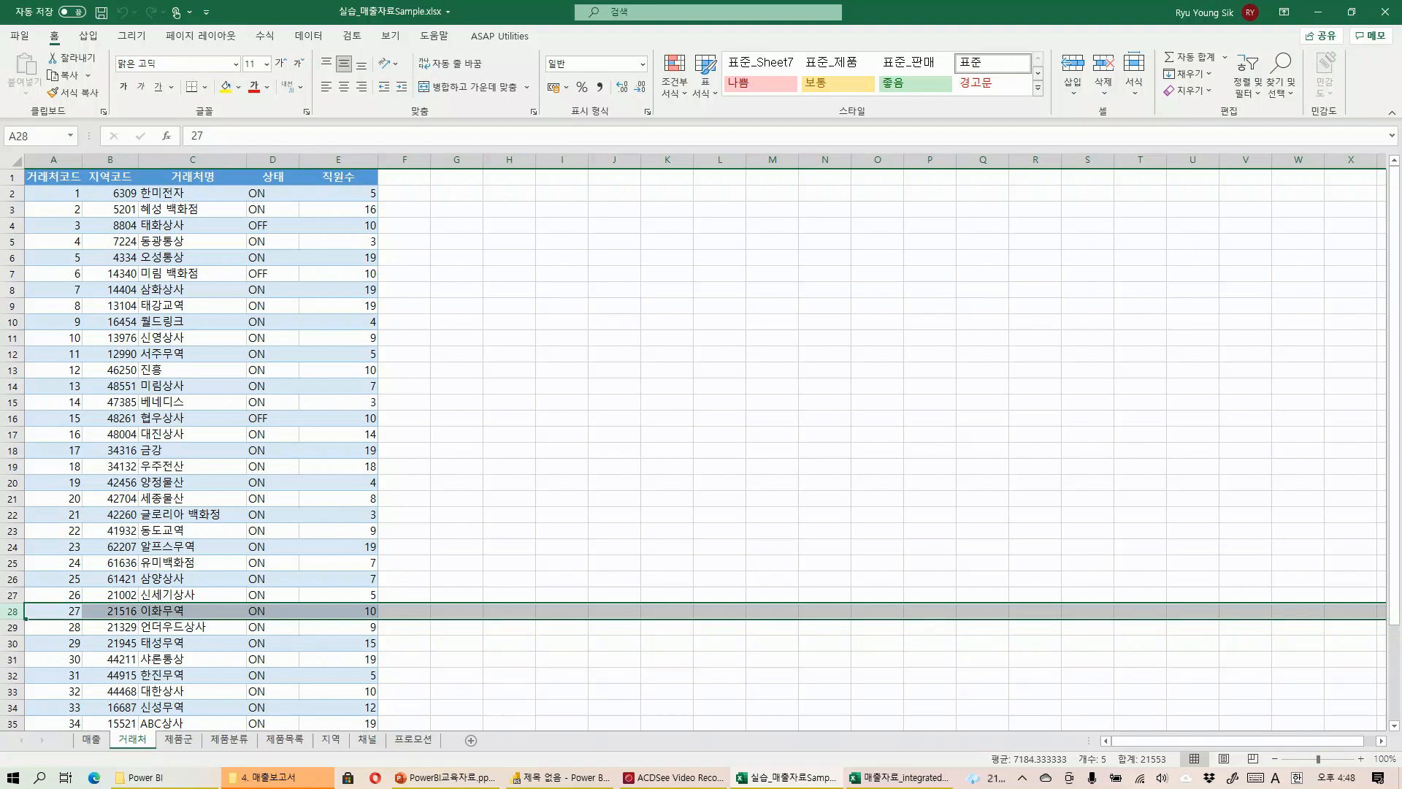
Go back to the 매출 sheet, select the ninth sale's product code, and view the top of the combined table in 매출자료_integrated.xlsx
{"action": "left_click", "coordinate": [92, 739]}
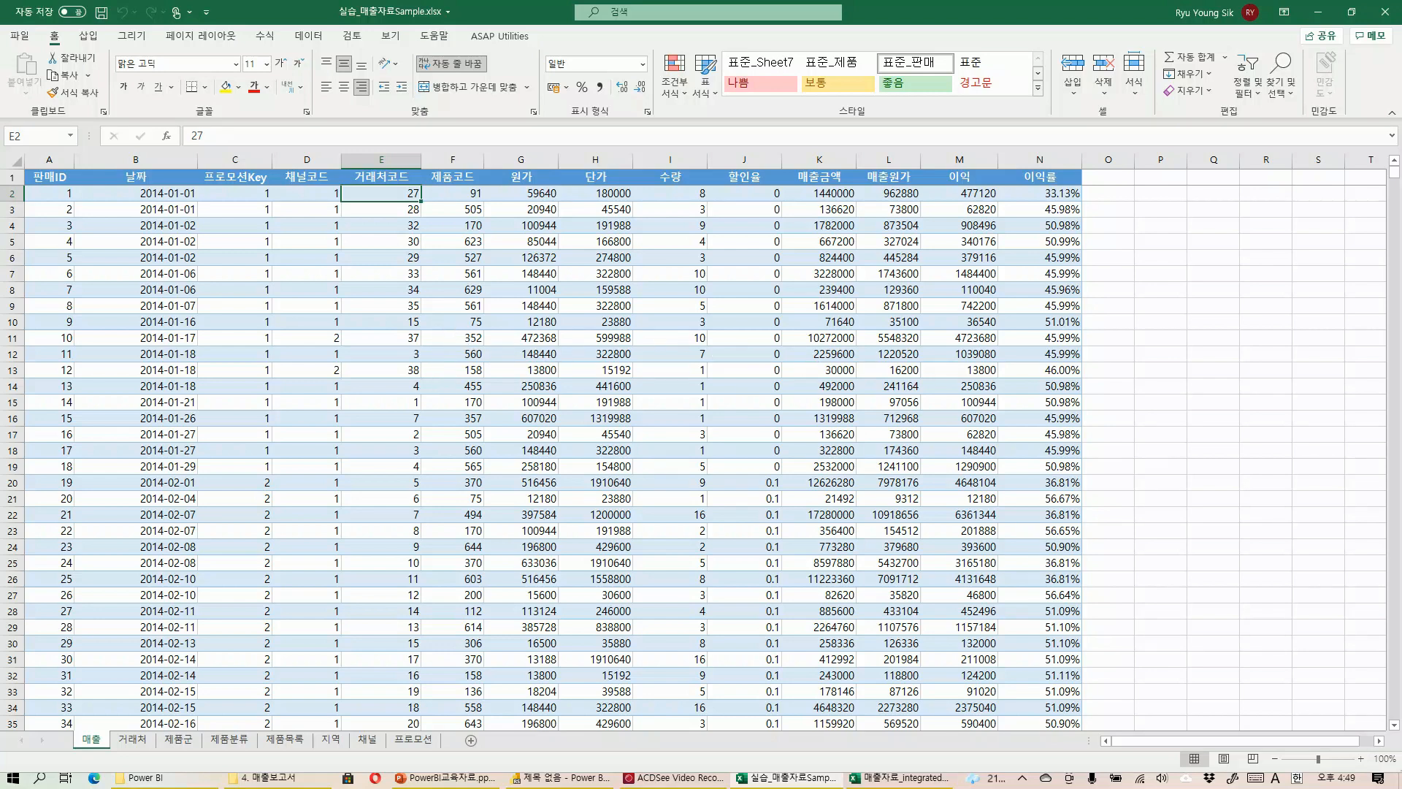
{"action": "left_click", "coordinate": [476, 325]}
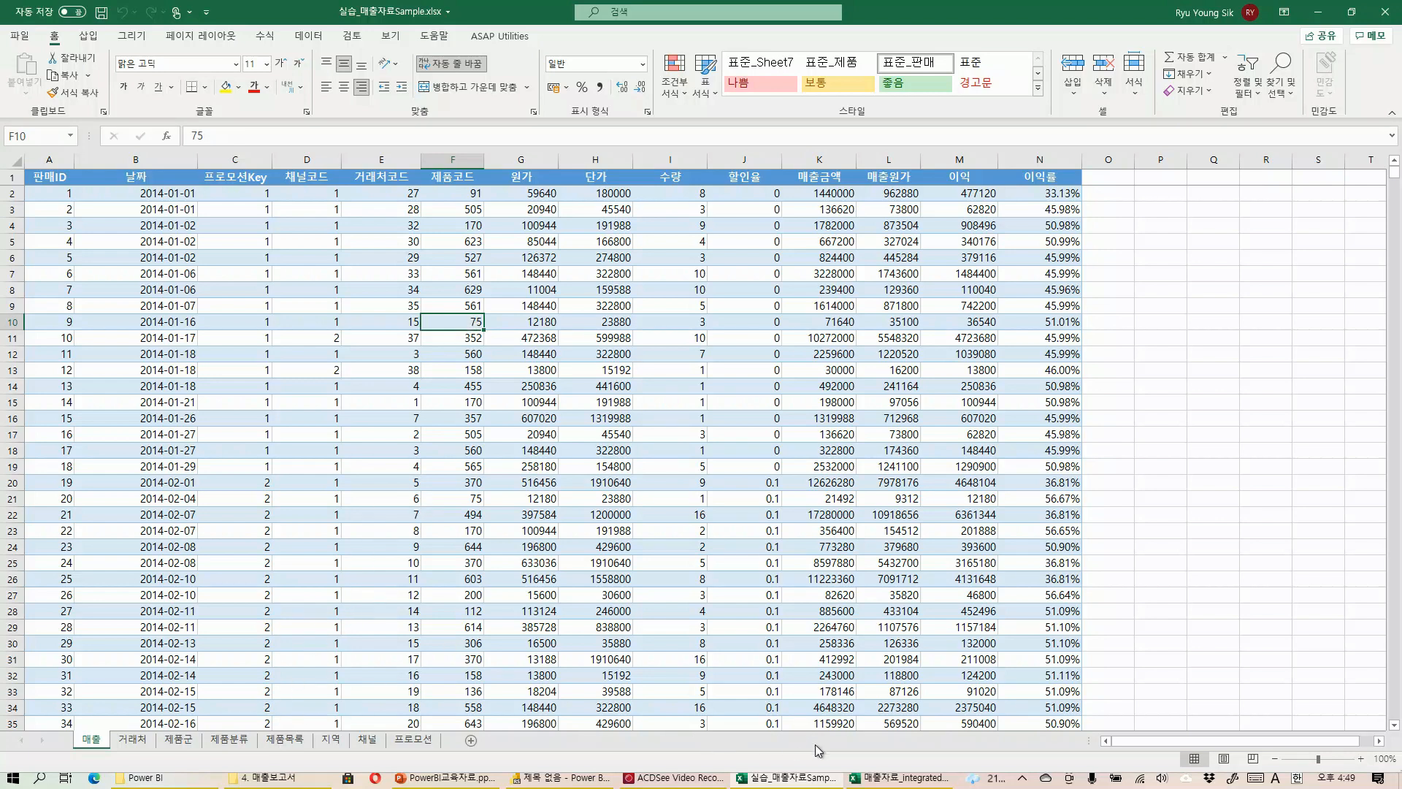
{"action": "left_click", "coordinate": [869, 780]}
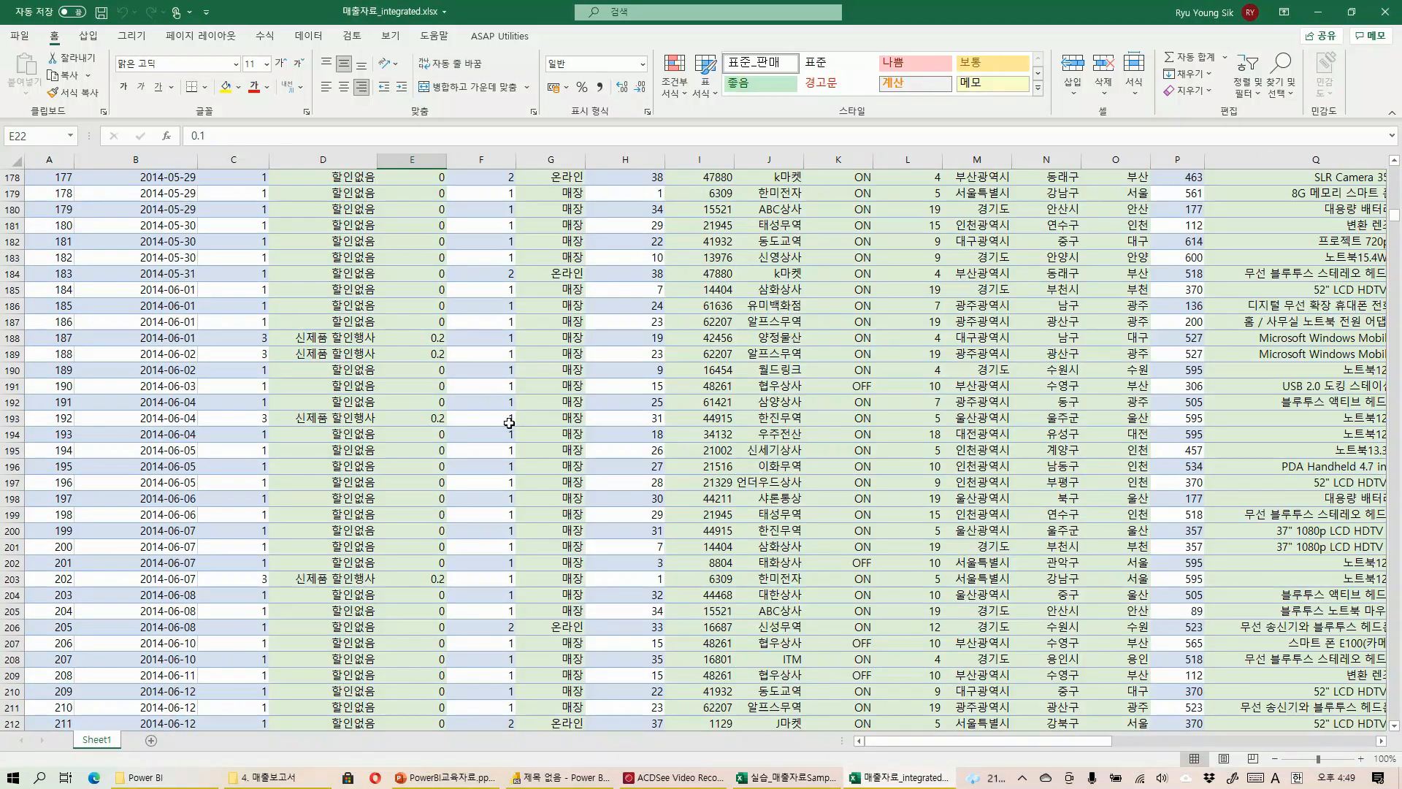
{"action": "scroll", "coordinate": [483, 410], "scroll_direction": "up", "scroll_amount": 20}
{"action": "scroll", "coordinate": [484, 410], "scroll_direction": "up", "scroll_amount": 20}
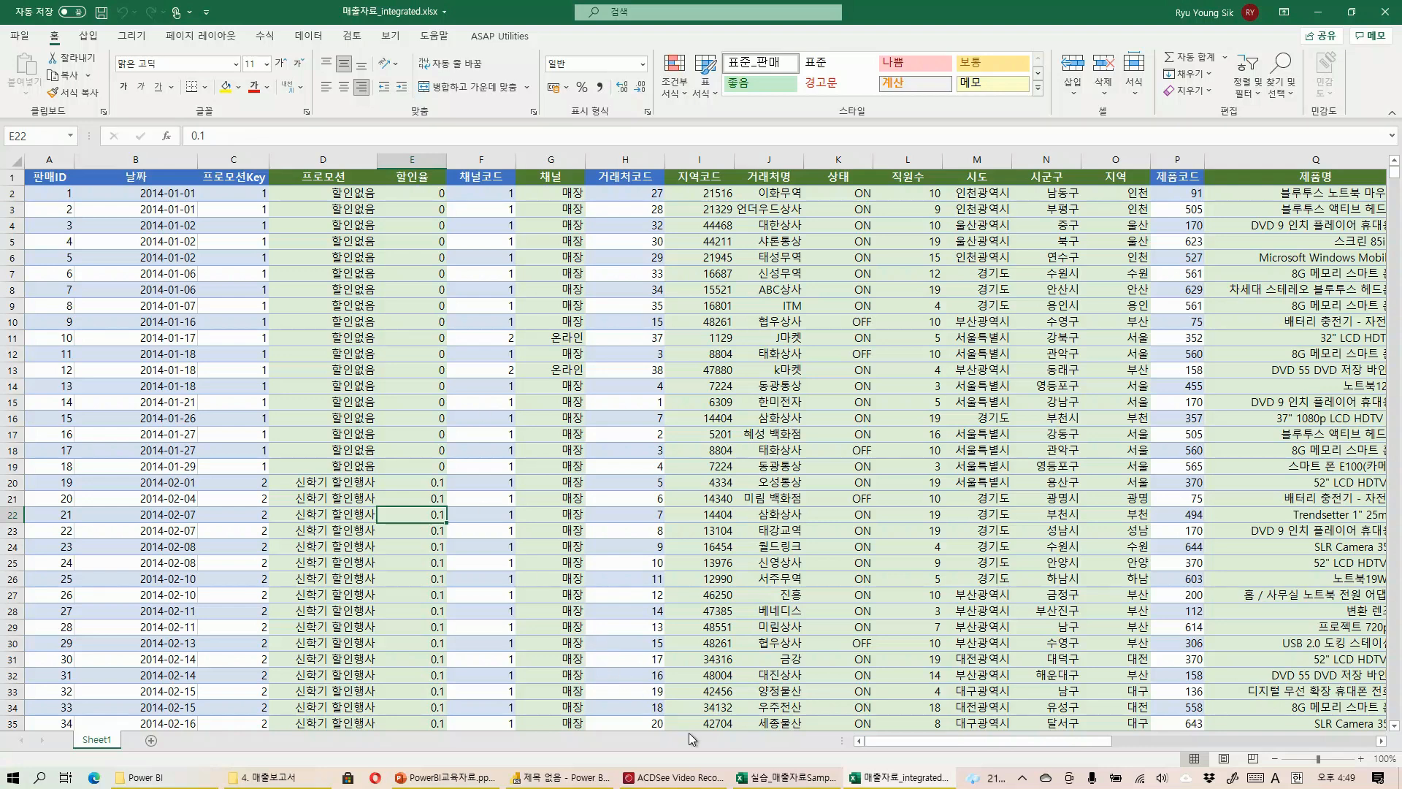
In 실습_매출자료Sample.xlsx, highlight the 제품코드 column on the 매출 sheet and the matching column on the 제품목록 sheet
{"action": "left_click", "coordinate": [763, 778]}
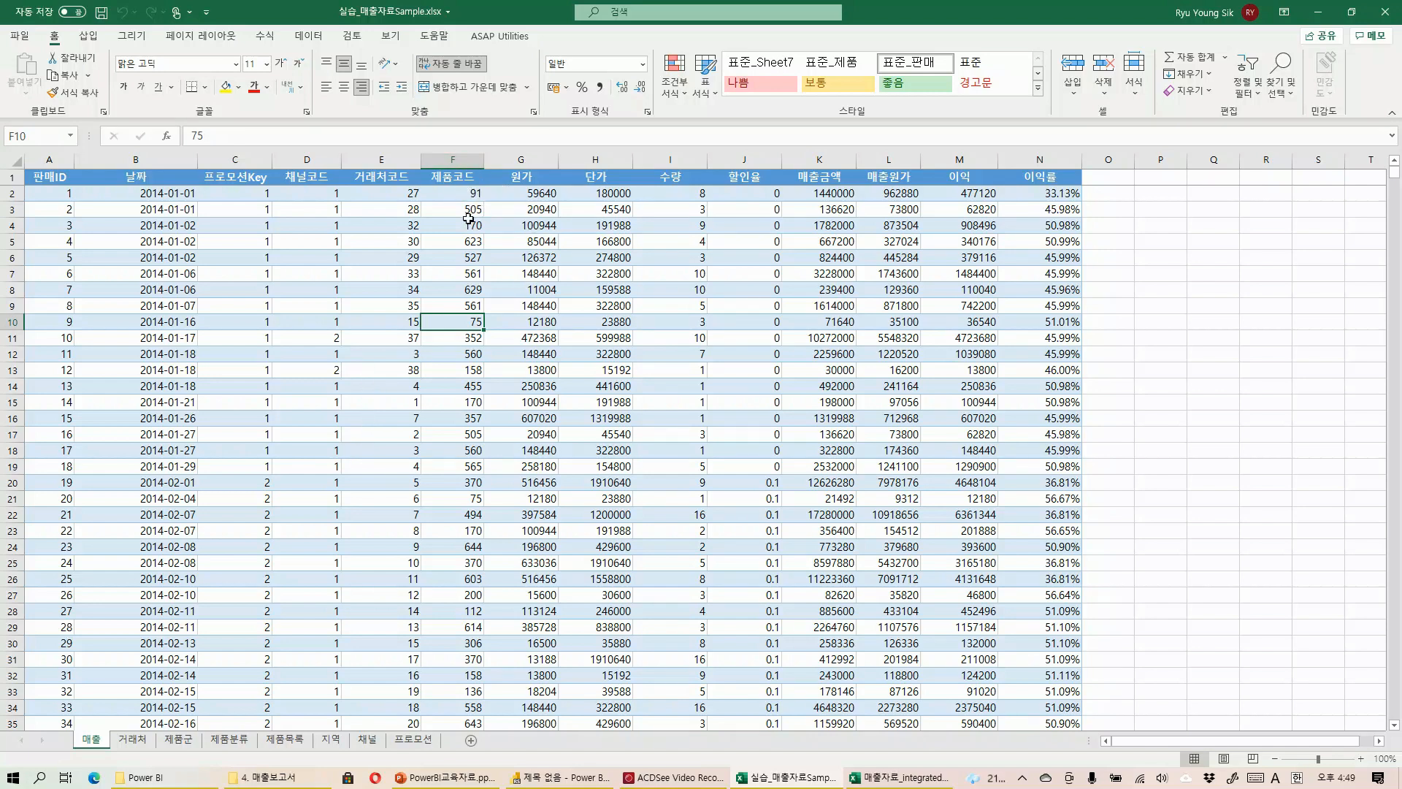
{"action": "left_click", "coordinate": [452, 159]}
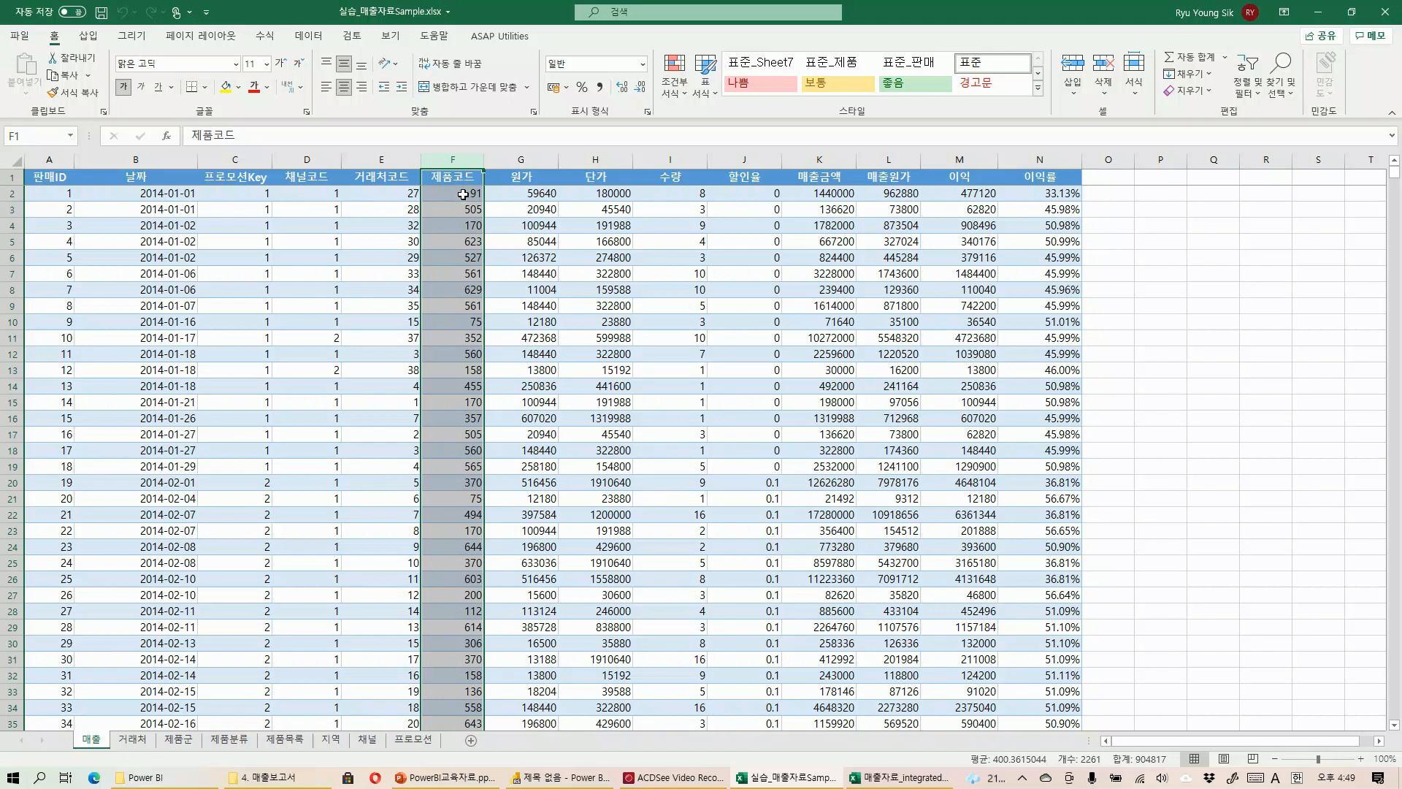
{"action": "left_click", "coordinate": [285, 739]}
{"action": "key", "text": "ctrl+Home"}
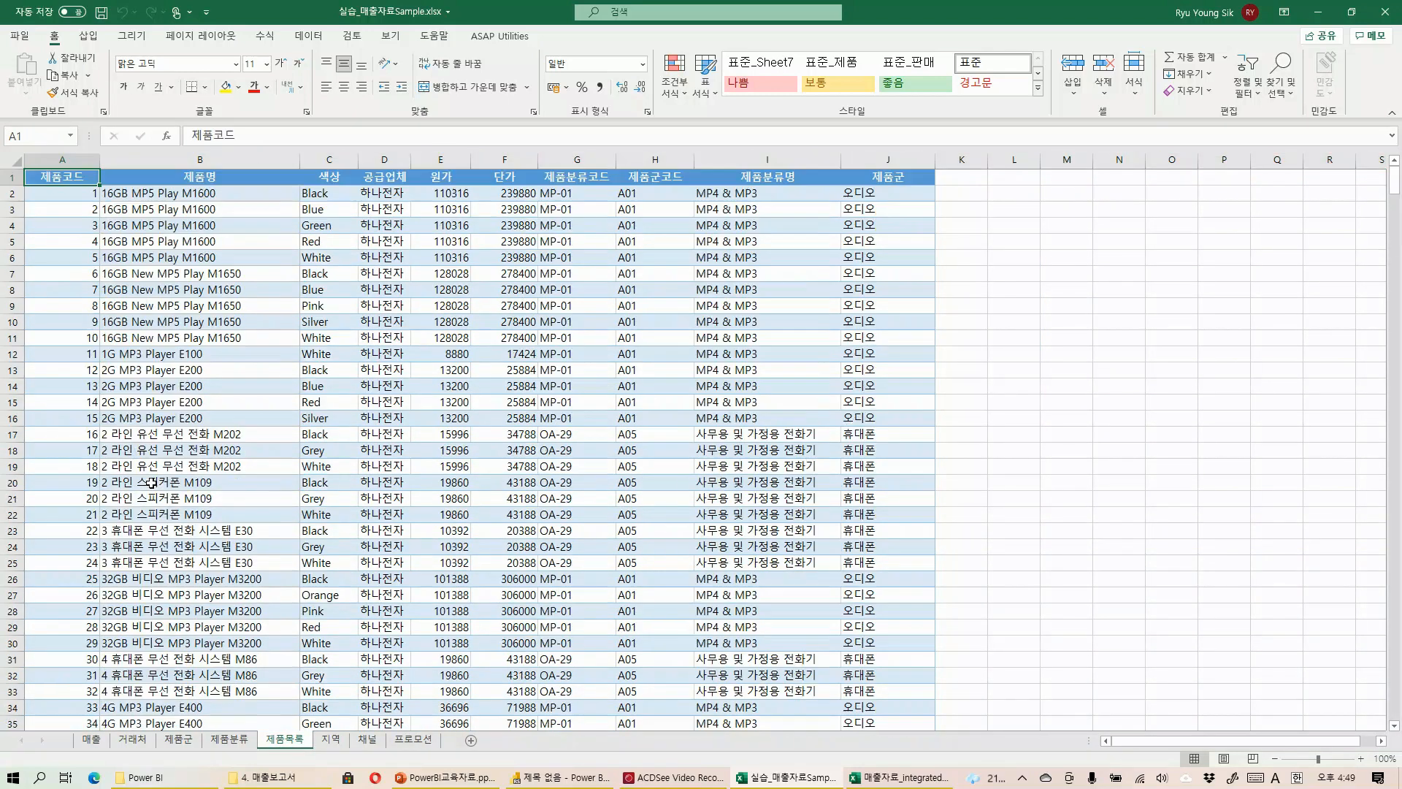
{"action": "left_click", "coordinate": [64, 161]}
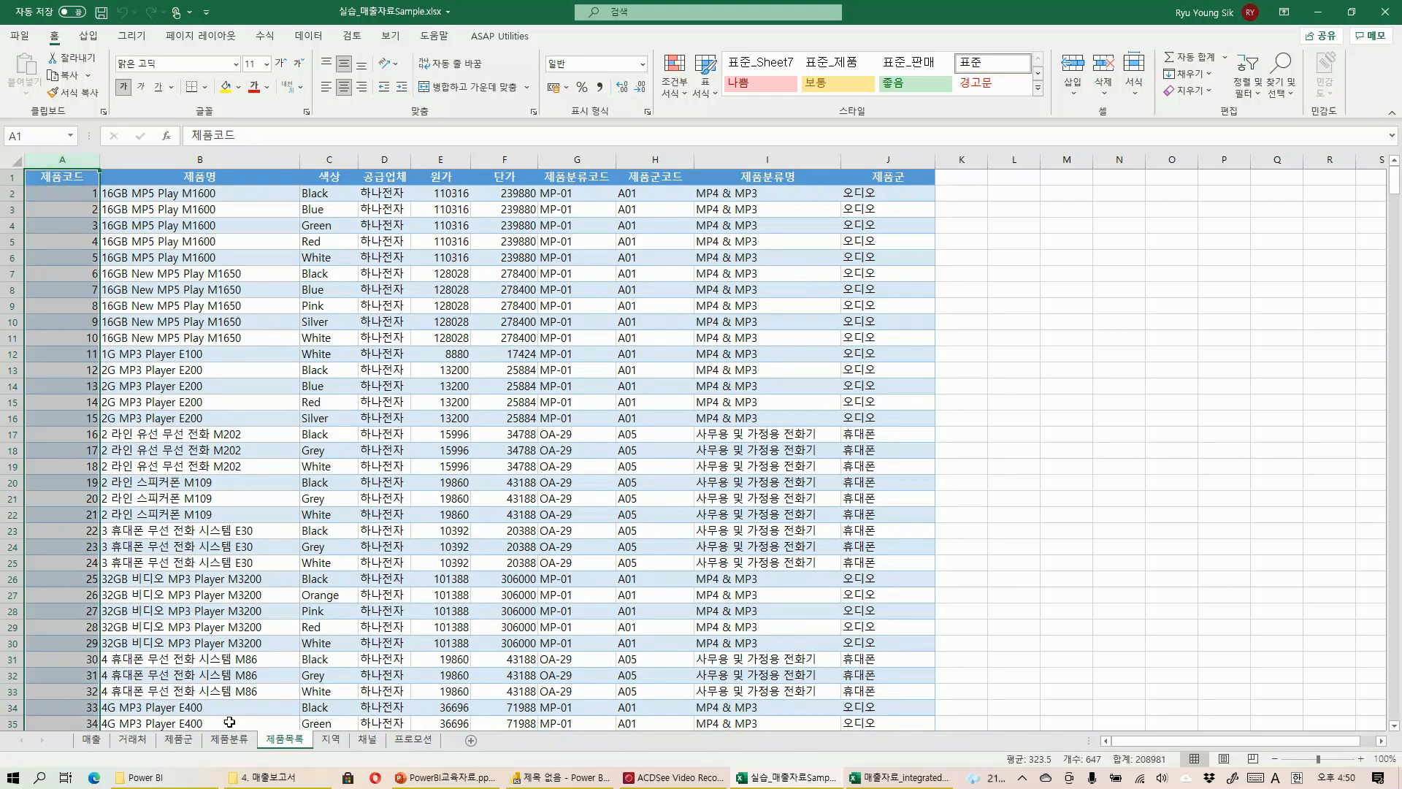
Highlight the 거래처코드 column on the 매출 sheet and the matching 거래처코드 column on the 거래처 sheet
{"action": "left_click", "coordinate": [102, 739]}
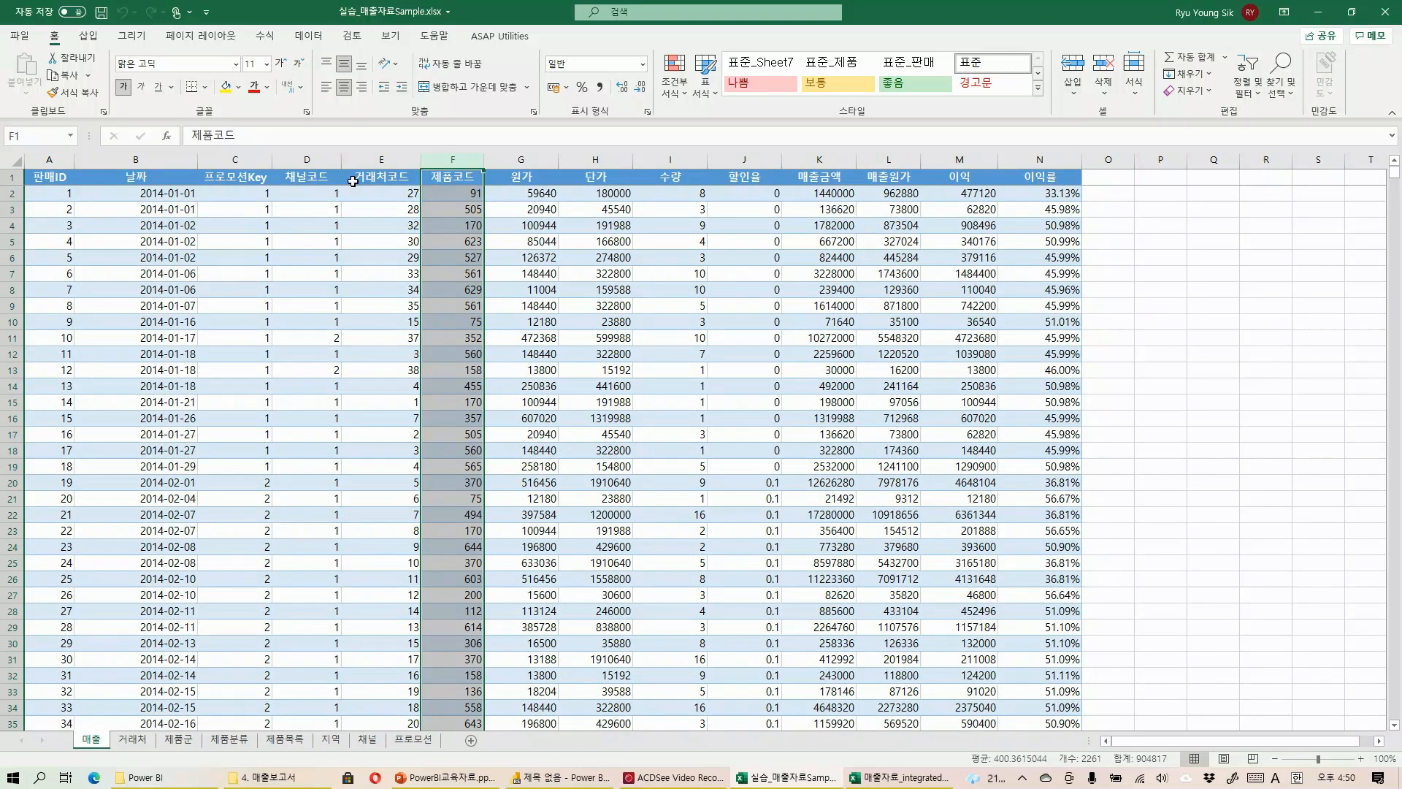
{"action": "left_click", "coordinate": [372, 161]}
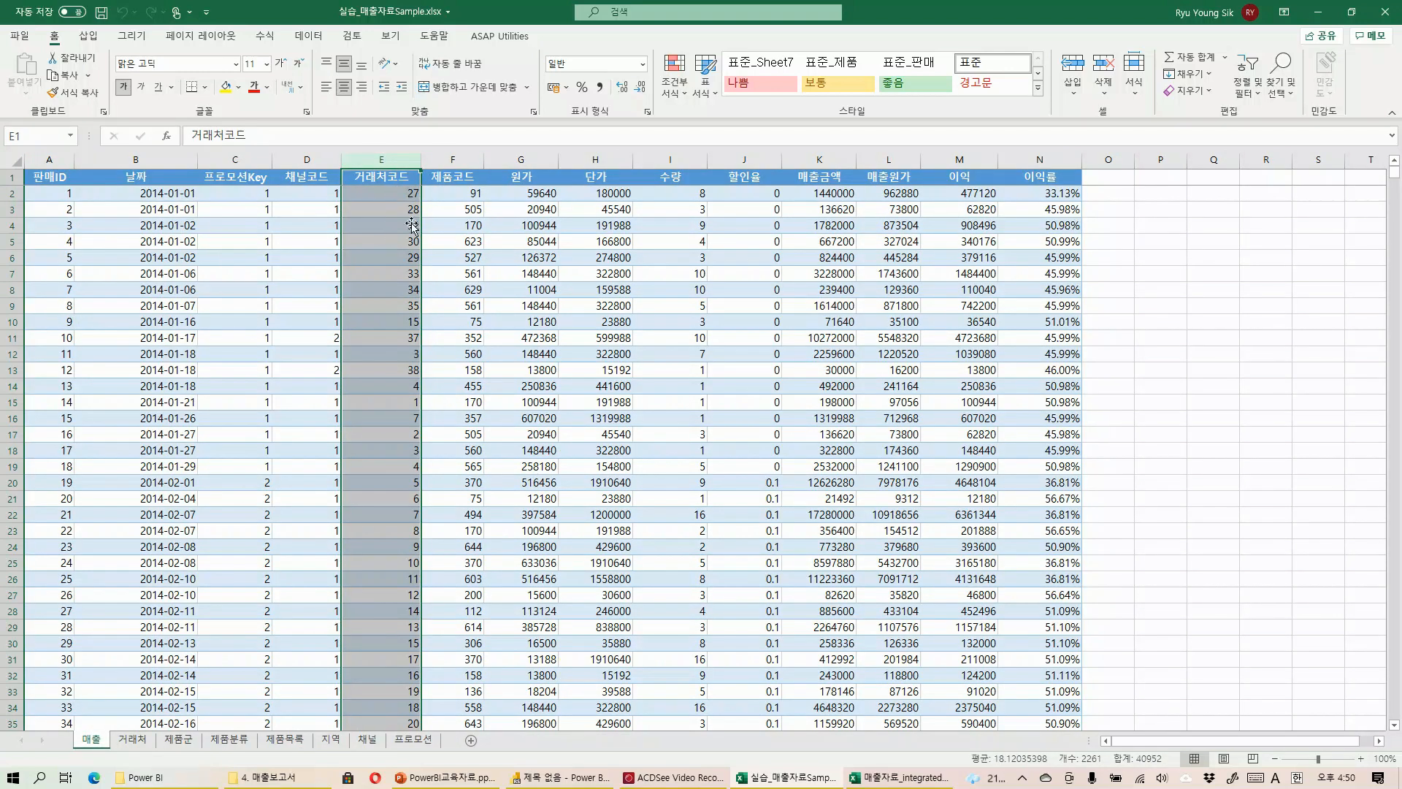
{"action": "left_click", "coordinate": [133, 740]}
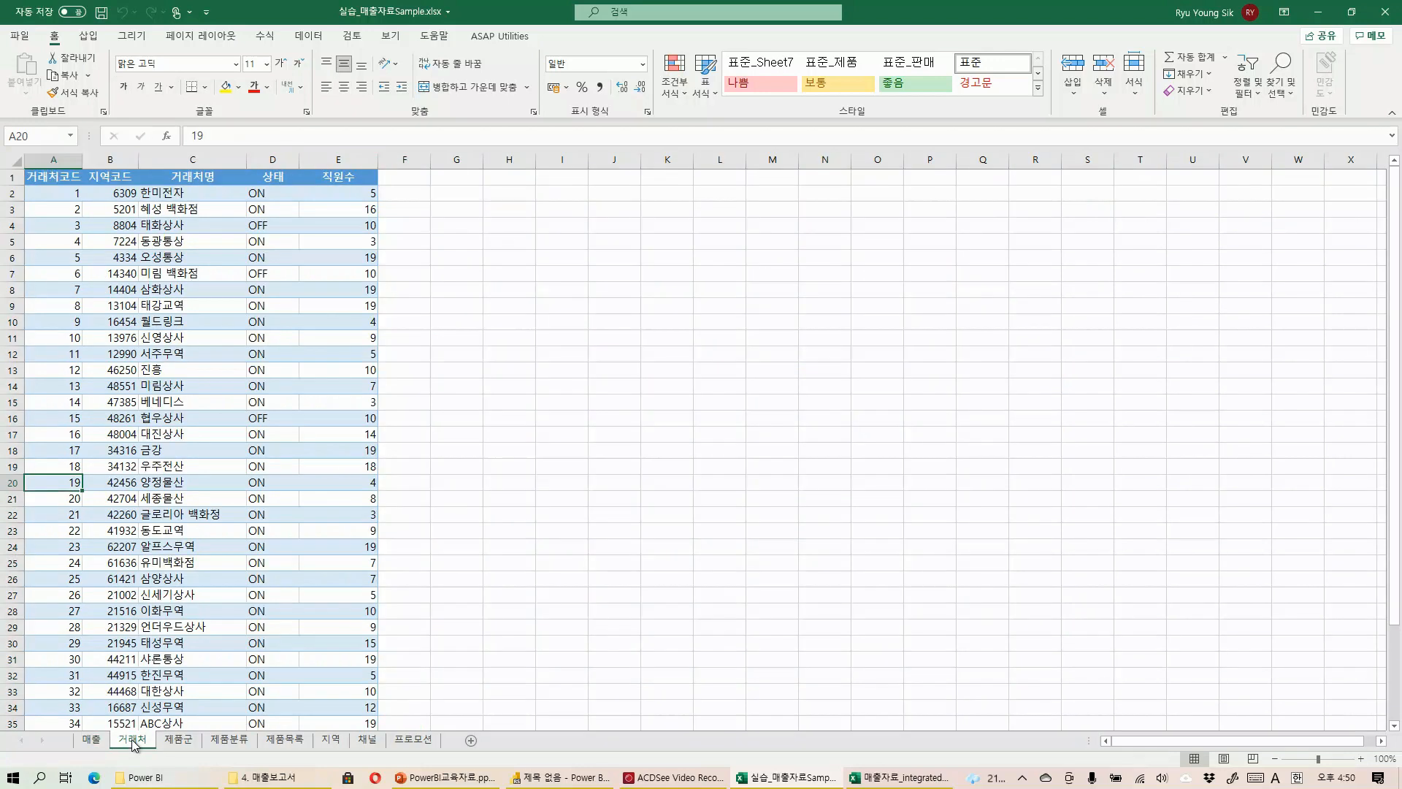
{"action": "left_click", "coordinate": [53, 159]}
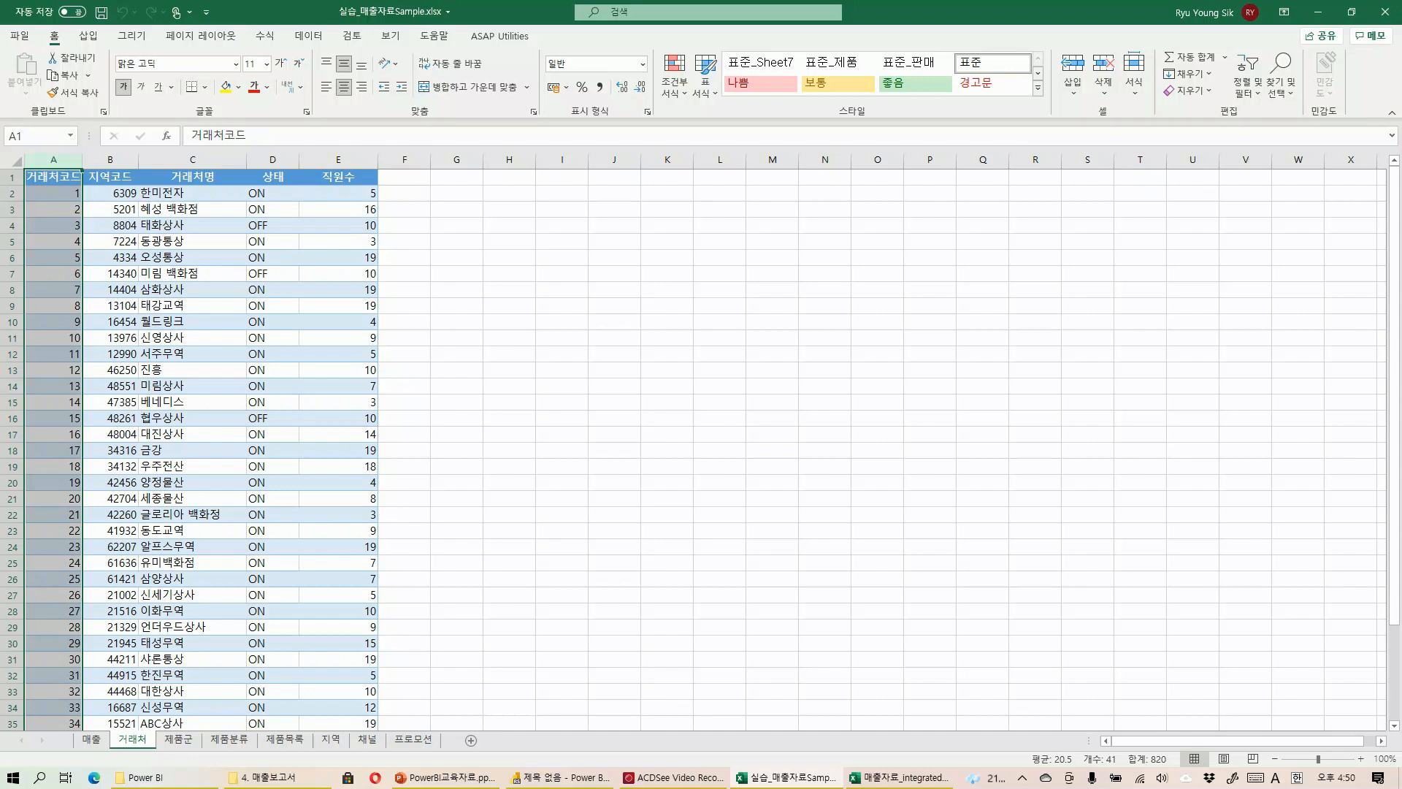
Switch to Power BI Desktop and, in the model diagram, inspect the 매출 table's fields and the 거래처코드 fields linking 매출 and 거래처
{"action": "left_click", "coordinate": [532, 777]}
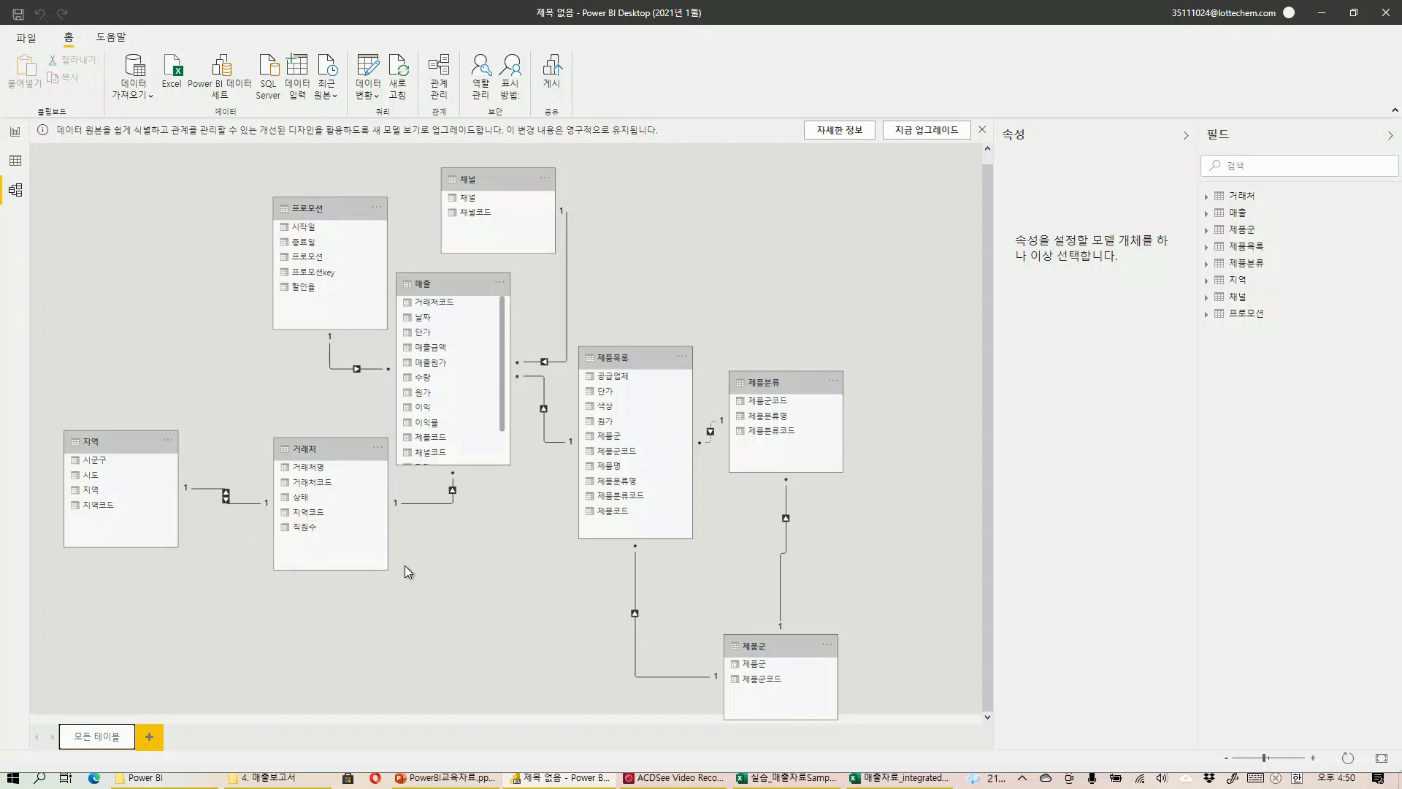
{"action": "left_click", "coordinate": [448, 284]}
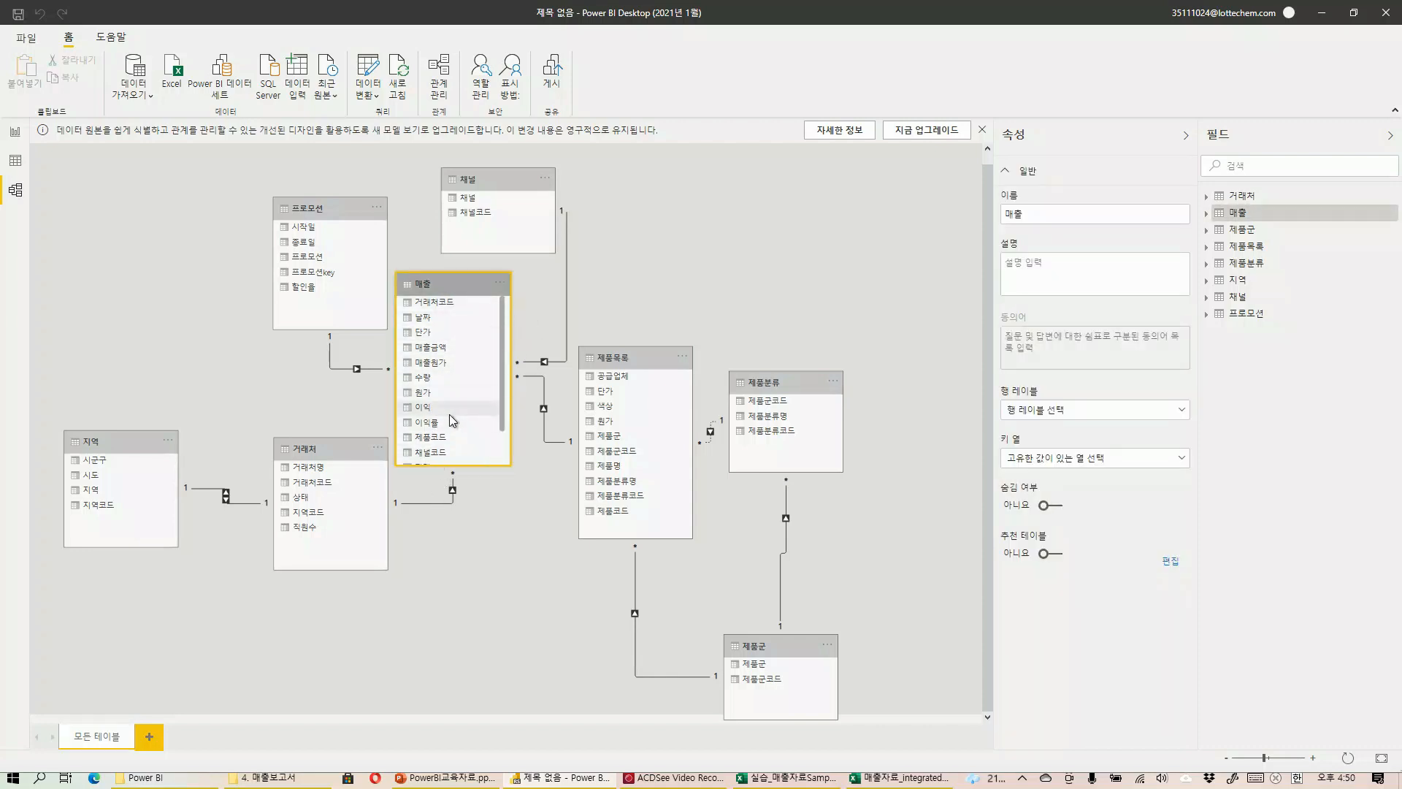
{"action": "scroll", "coordinate": [450, 405], "scroll_direction": "down", "scroll_amount": 2}
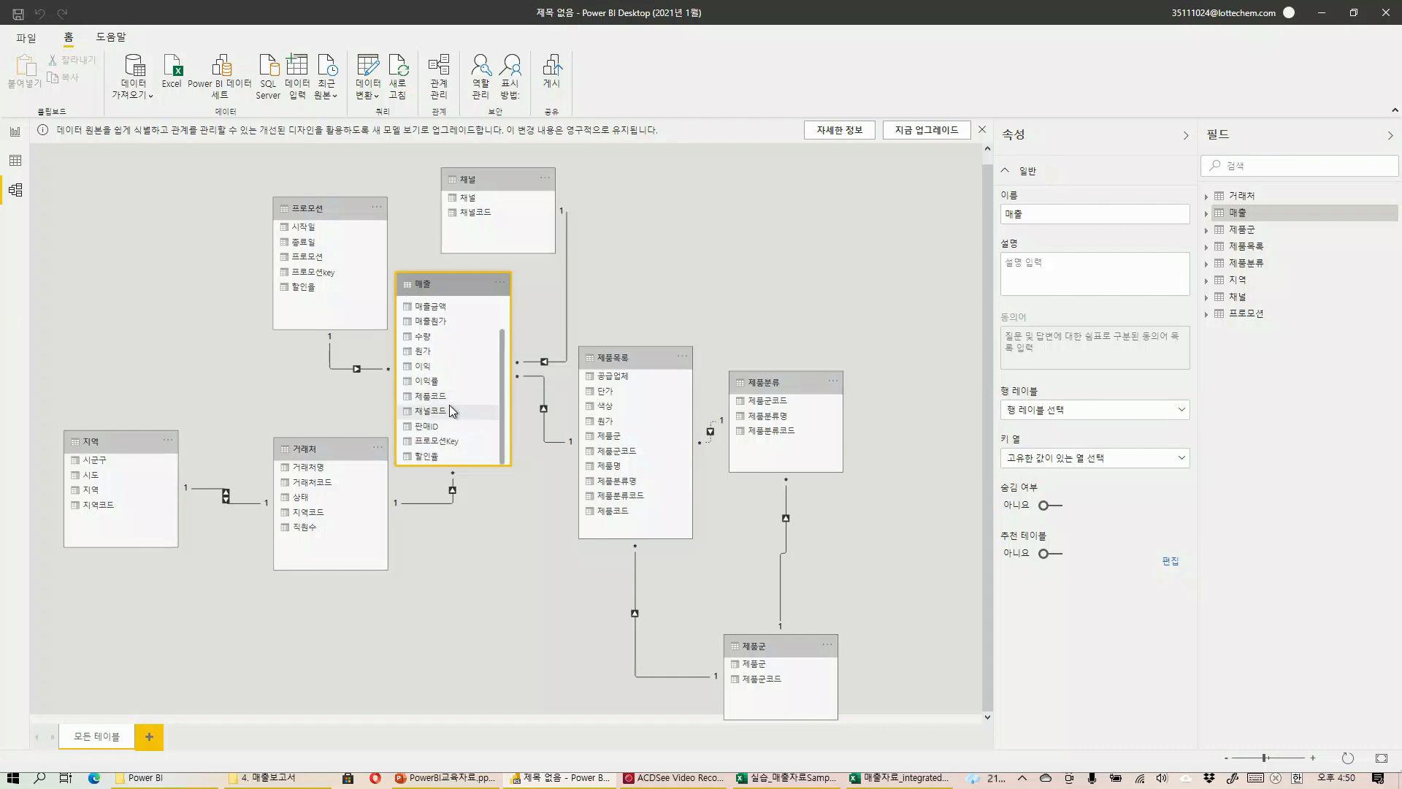
{"action": "scroll", "coordinate": [451, 436], "scroll_direction": "up", "scroll_amount": 2}
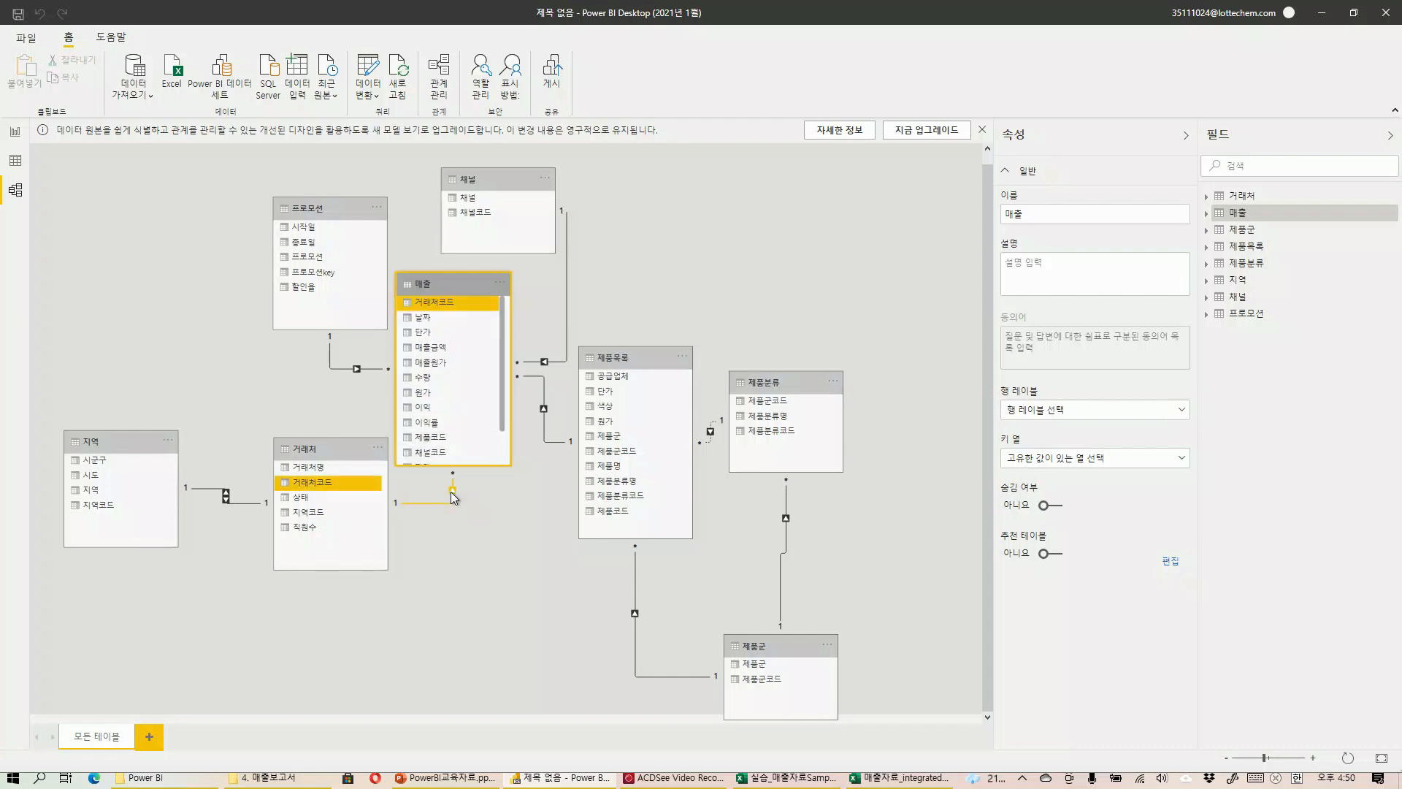
{"action": "left_click", "coordinate": [448, 307]}
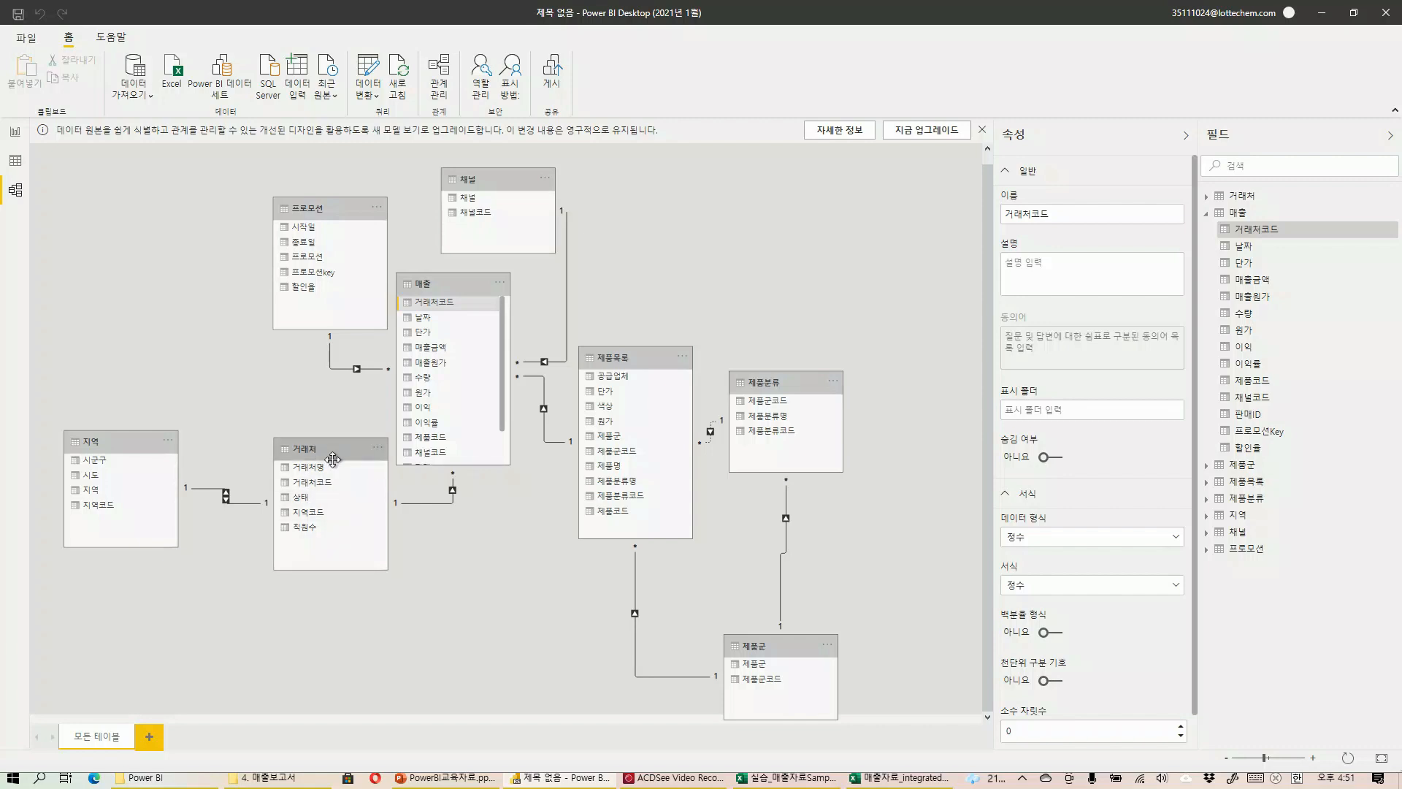
{"action": "left_click", "coordinate": [339, 485]}
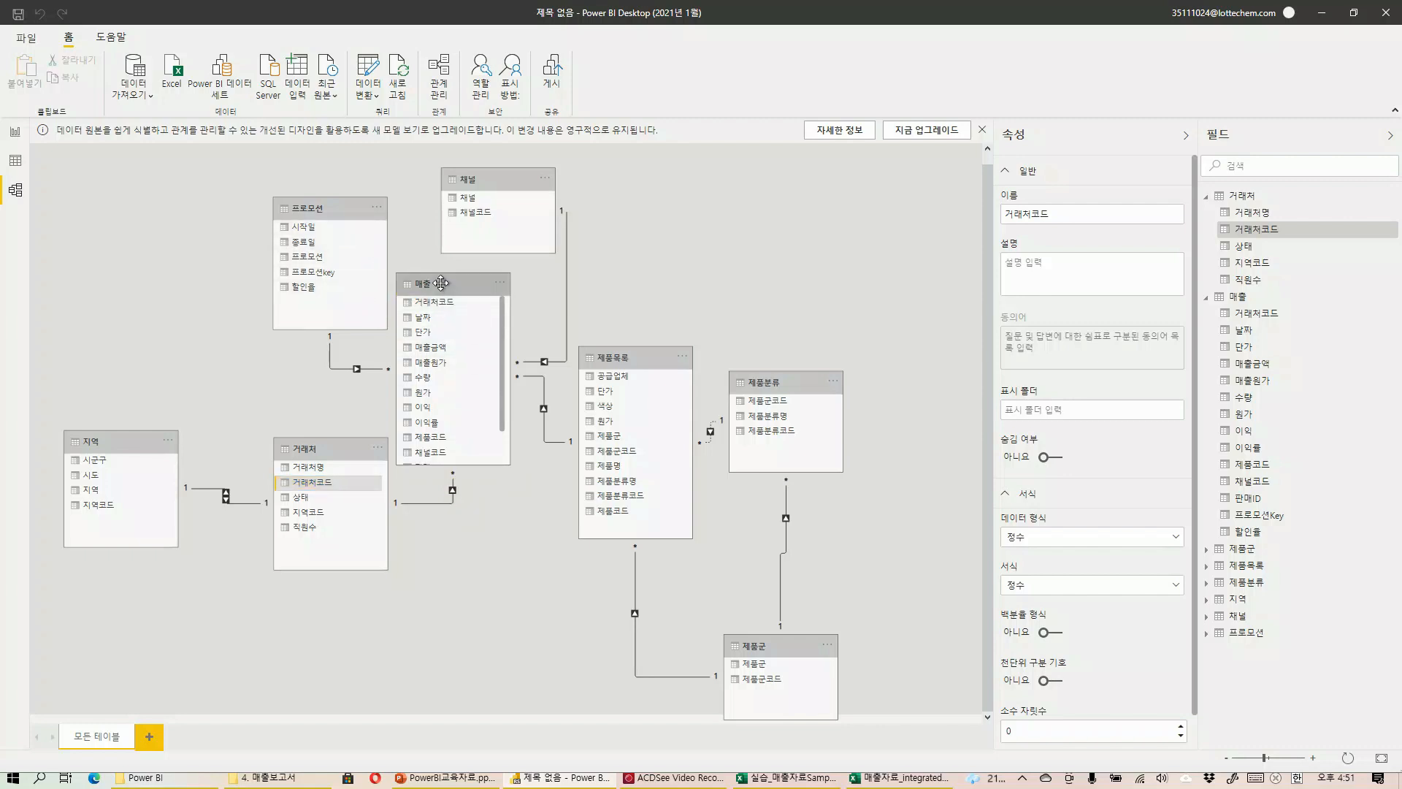
Select the 프로모션Key field in the 매출 table and delete the relationship between the 프로모션 and 매출 tables
{"action": "scroll", "coordinate": [454, 422], "scroll_direction": "down", "scroll_amount": 1}
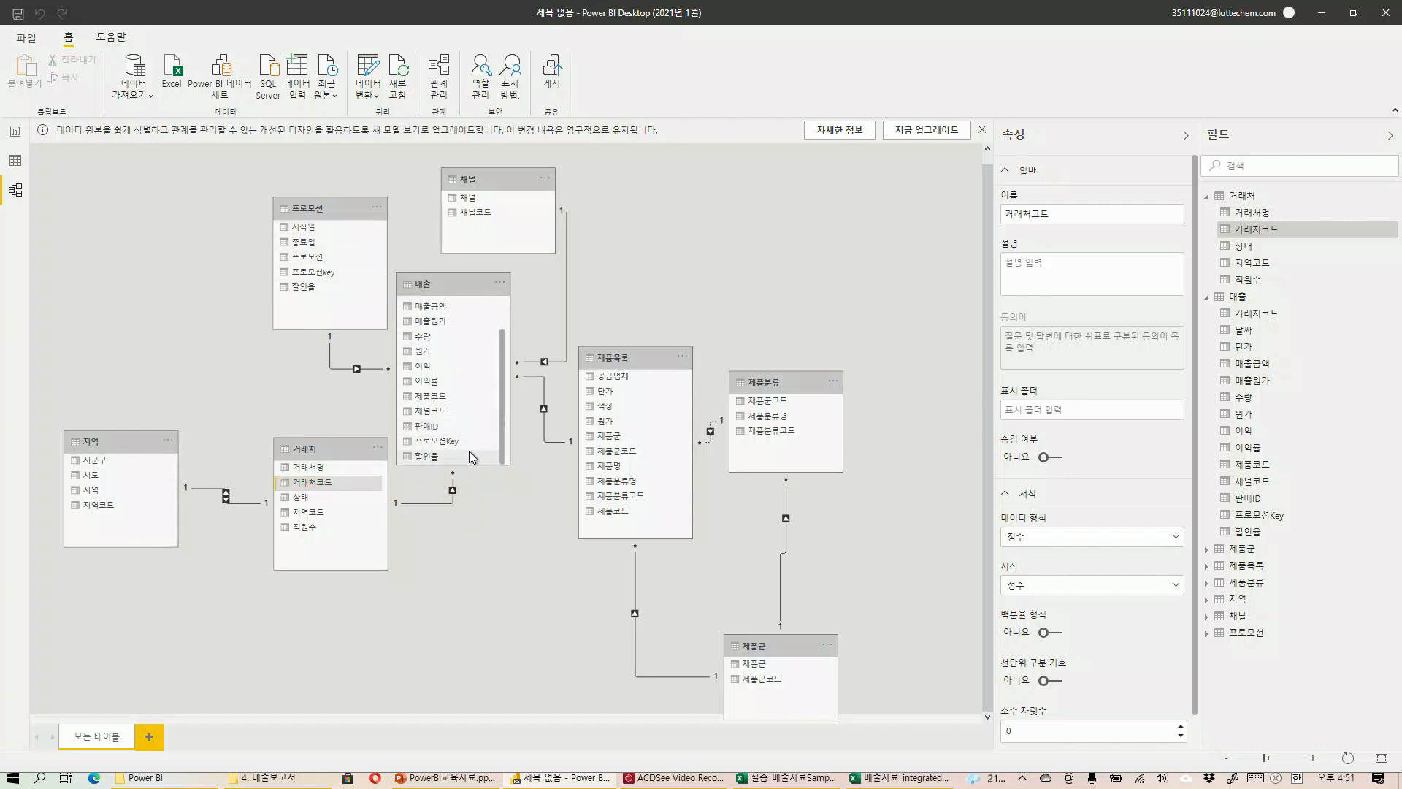
{"action": "left_click", "coordinate": [458, 442]}
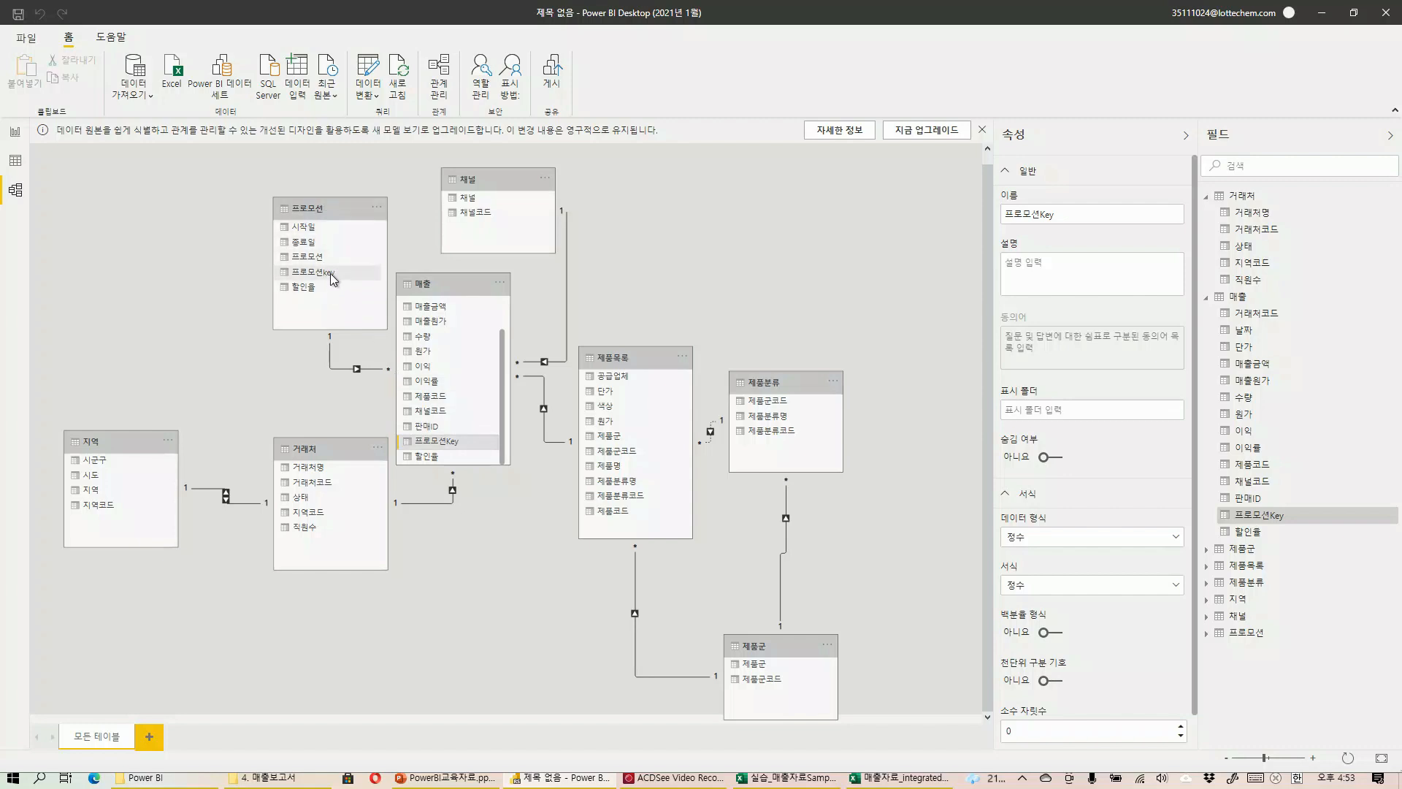
{"action": "right_click", "coordinate": [356, 368]}
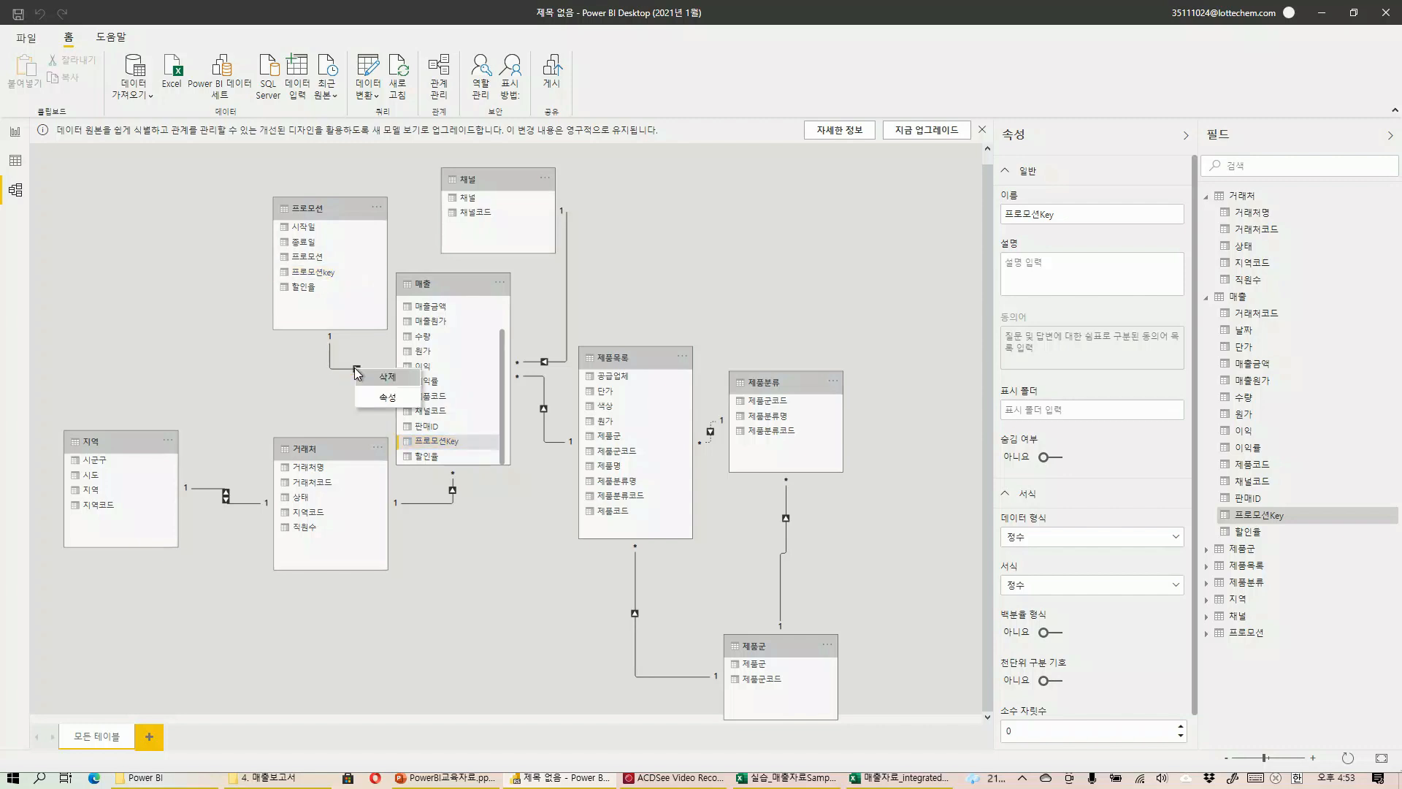
{"action": "left_click", "coordinate": [385, 378]}
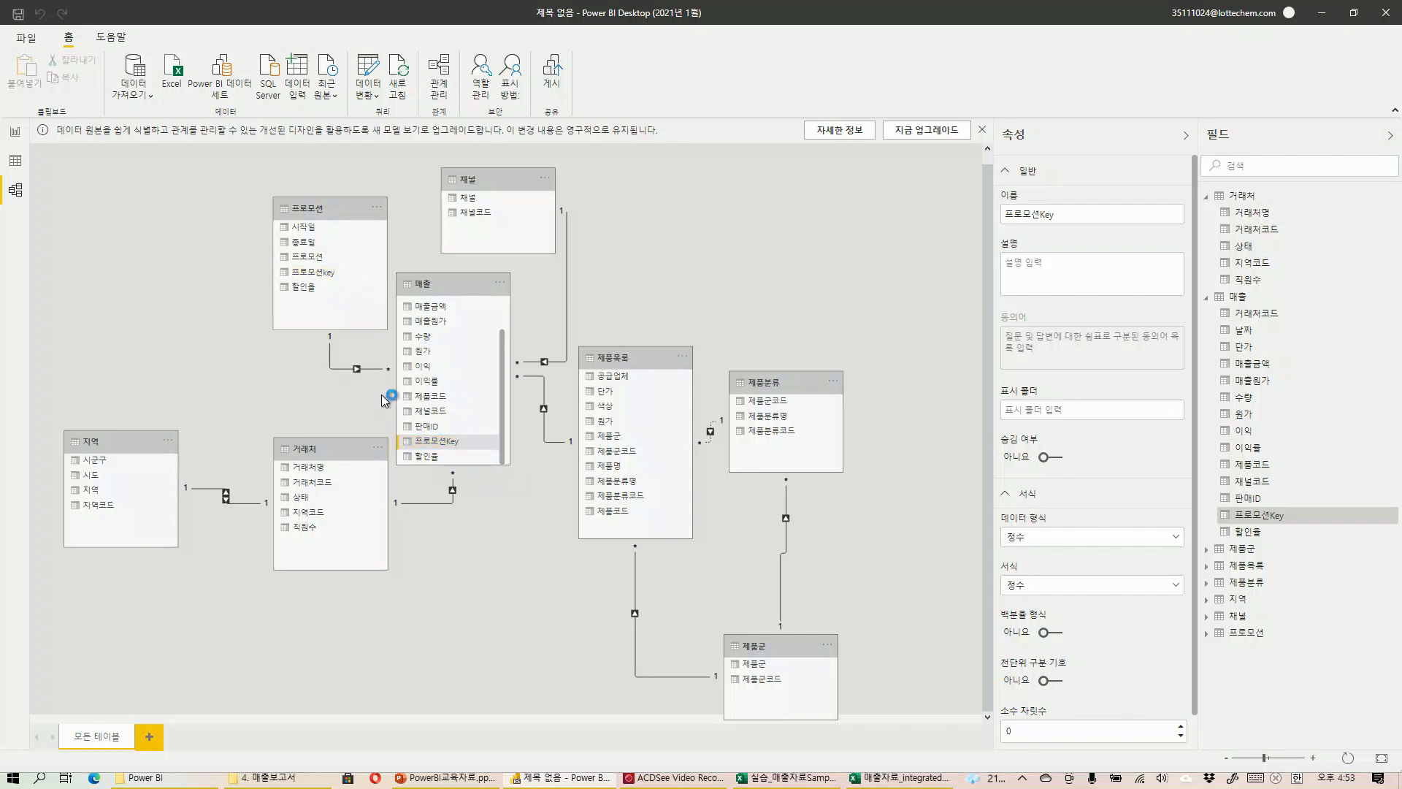
{"action": "left_click", "coordinate": [770, 412]}
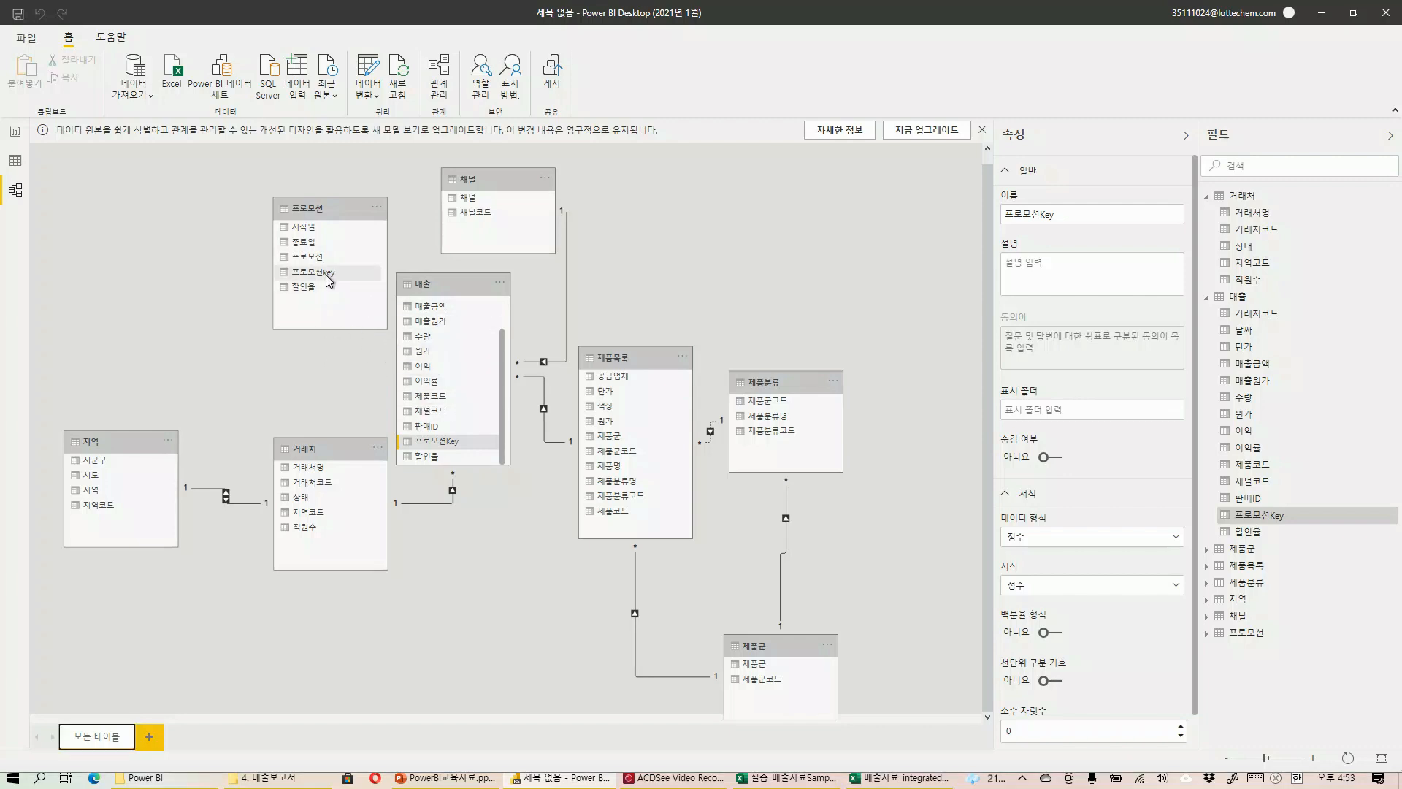
Create a relationship from 프로모션key in the 프로모션 table to 프로모션Key in the 매출 table, and open the report view
{"action": "left_click_drag", "start_coordinate": [316, 279], "coordinate": [452, 440]}
{"action": "left_click", "coordinate": [15, 133]}
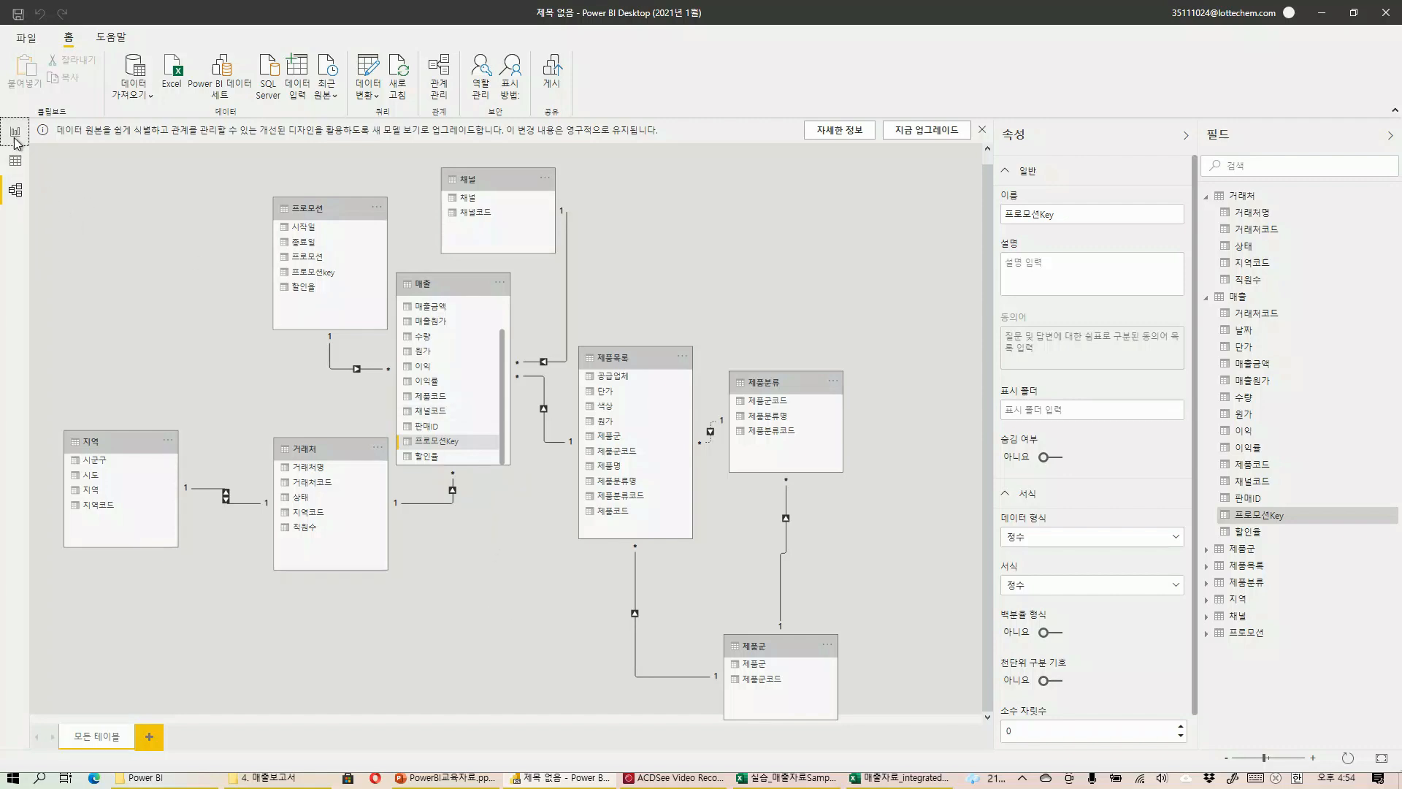